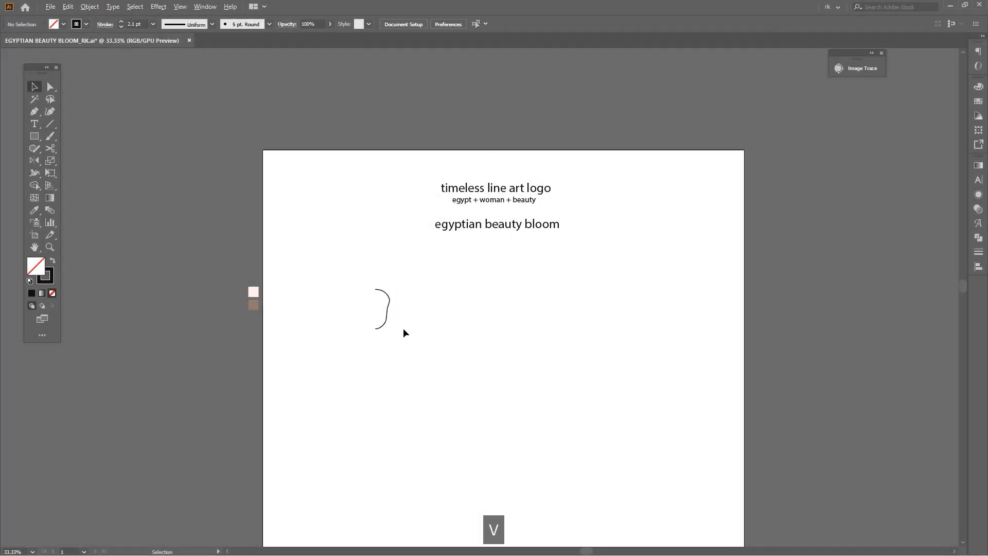
Draw a curve inside the top of the half-head outline, from its side corner to the centre line, and refine its curvature
scroll(564, 284, up, 4)
scroll(573, 277, down, 3)
click(524, 258)
drag(461, 239, 489, 241)
click(489, 243)
drag(503, 248, 525, 249)
key(v)
key(p)
scroll(575, 240, up, 2)
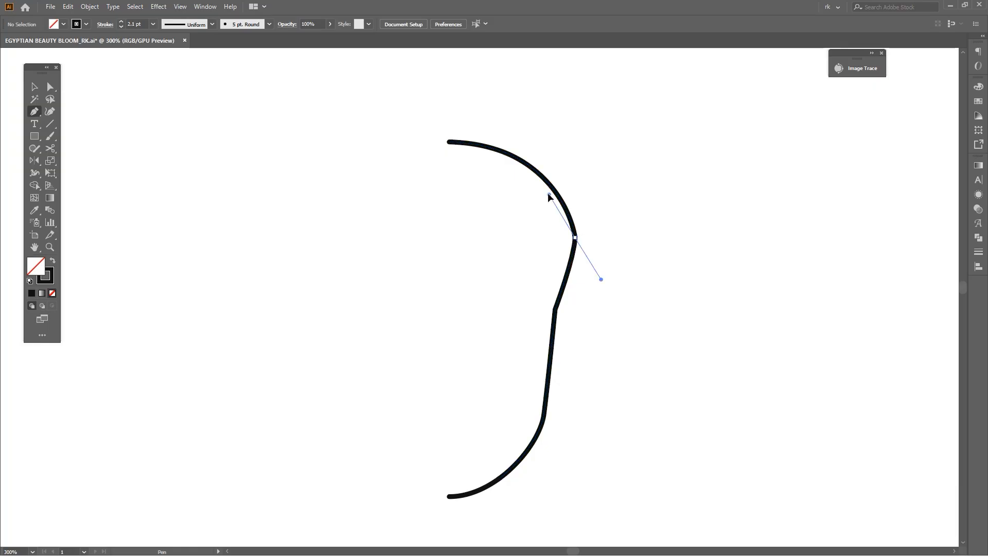
mouse_move(488, 190)
mouse_down()
mouse_move(511, 211)
mouse_move(453, 183)
mouse_move(412, 186)
mouse_up()
scroll(578, 204, up, 2)
key(a)
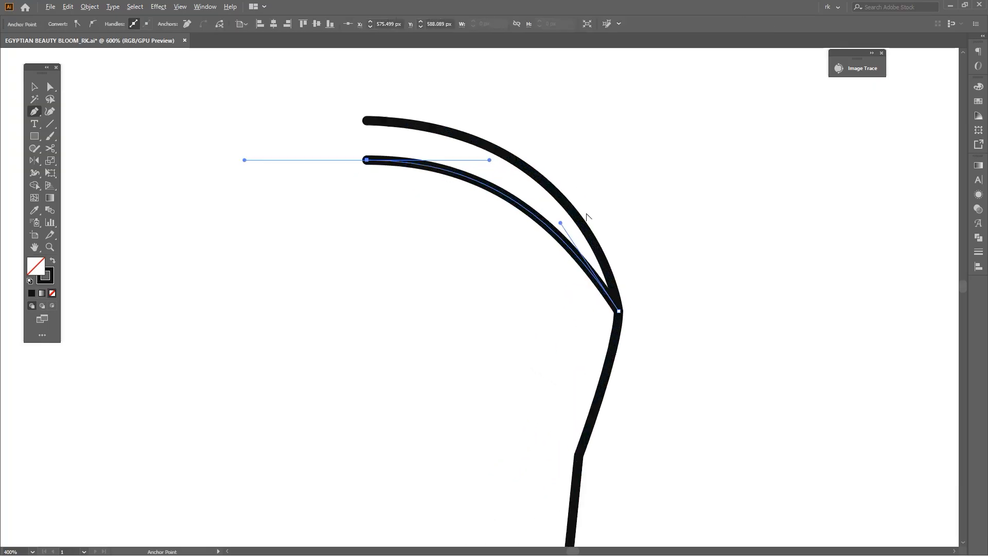
drag(575, 231, 575, 231)
Duplicate the inner headwrap curve twice, placing the copies one below the other inside the half head
scroll(504, 296, down, 2)
drag(504, 297, 516, 263)
key(v)
click(520, 283)
drag(522, 288, 532, 300)
drag(522, 220, 515, 257)
click(634, 311)
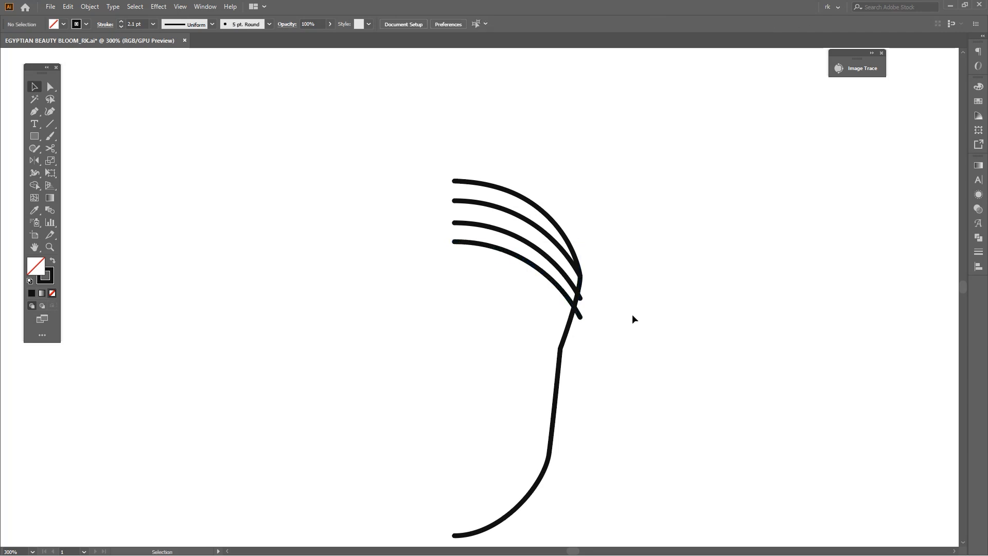
Widen the spacing between the three inner headwrap curves, repeating the last transformation for similar gaps
key(space)
drag(618, 333, 612, 316)
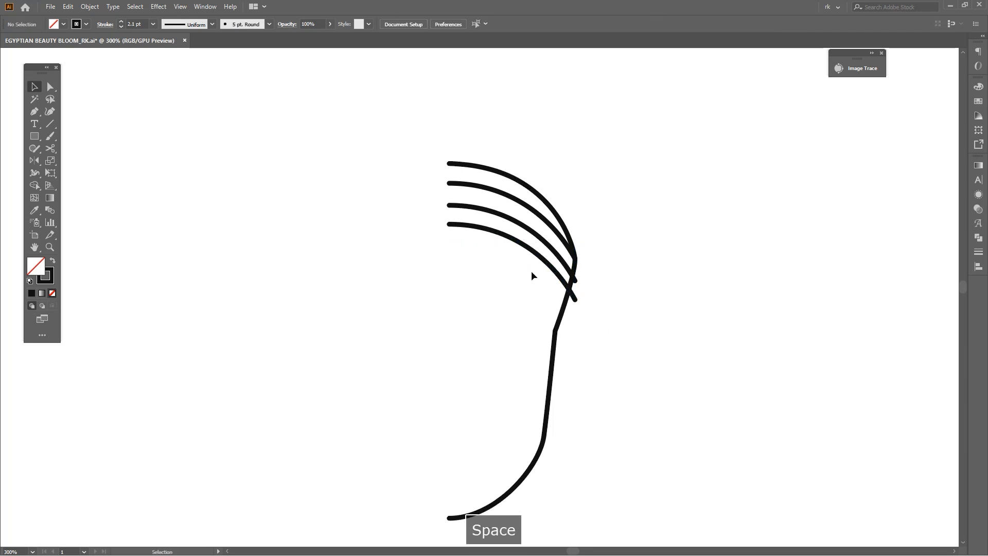
scroll(488, 230, up, 1)
drag(487, 230, 510, 215)
shift+click(509, 209)
click(476, 180)
key(space)
drag(476, 179, 554, 311)
key(ctrl+d)
click(570, 334)
key(space)
drag(653, 355, 598, 284)
scroll(598, 284, down, 2)
Draw a lower headwrap curve from the outline's temple anchor to the centre line, ending it with a horizontal handle
key(p)
key(space)
drag(630, 315, 638, 329)
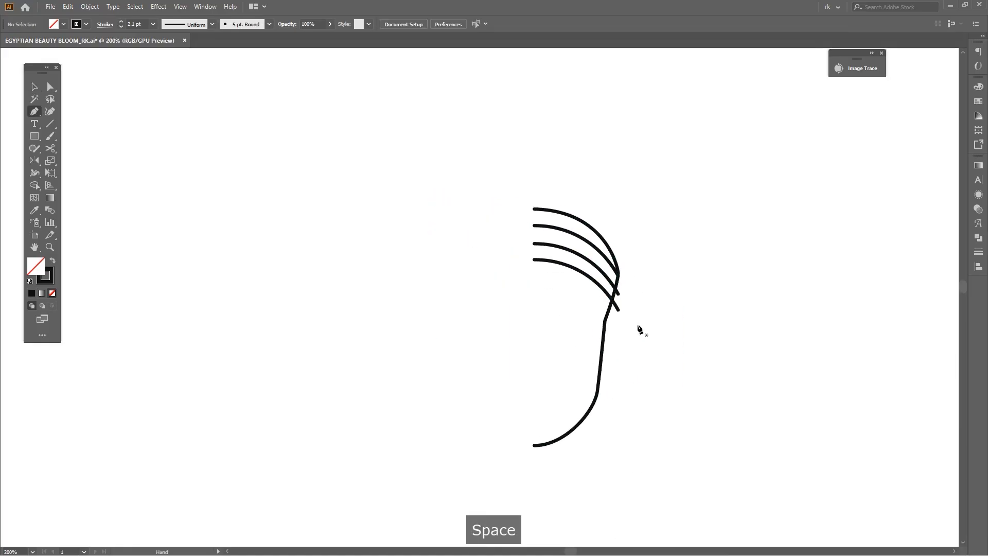
scroll(620, 322, up, 2)
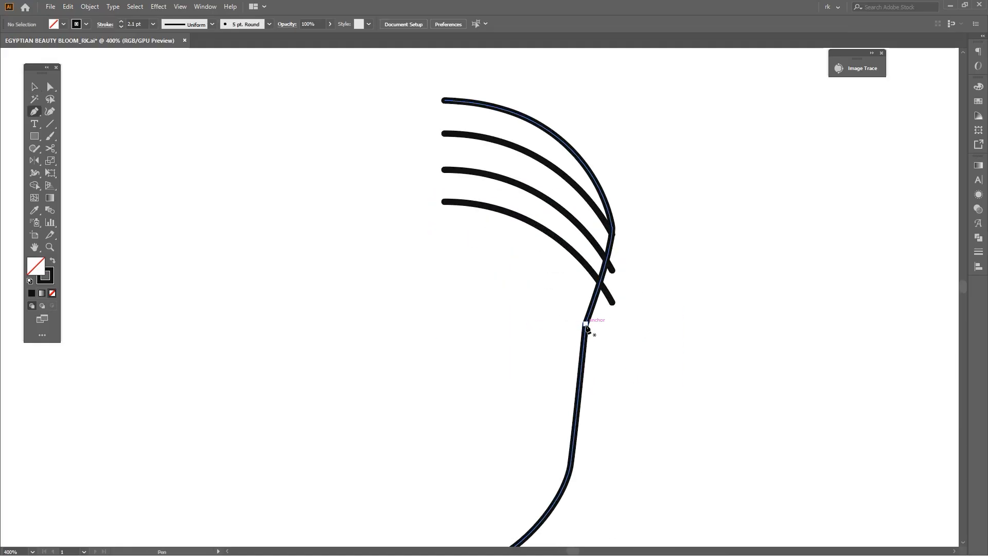
drag(585, 323, 569, 295)
key(space)
drag(519, 270, 546, 279)
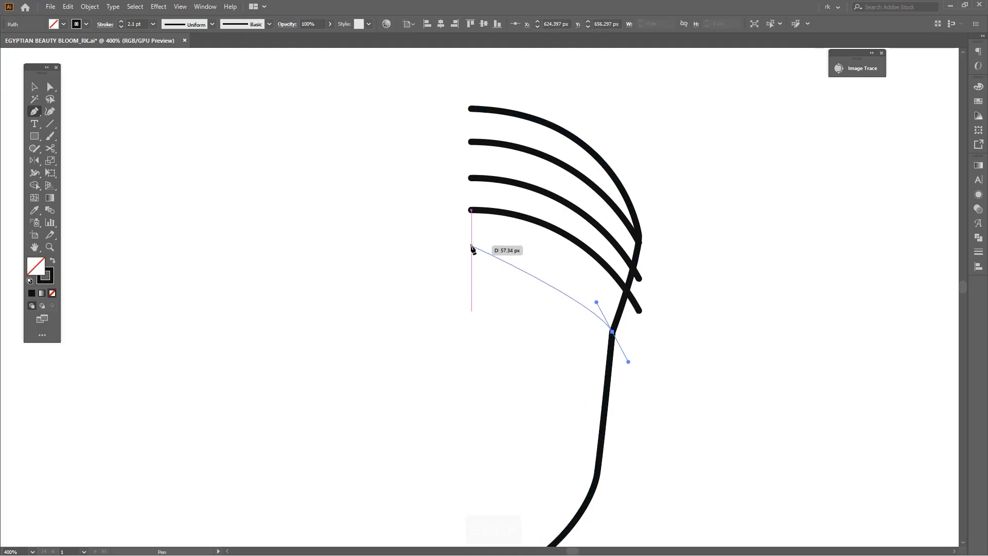
drag(471, 250, 387, 252)
Reshape the lowest headwrap curve by adjusting the handle at its temple end
key(a)
click(529, 314)
scroll(561, 319, up, 1)
scroll(535, 309, down, 1)
scroll(550, 294, up, 1)
click(550, 290)
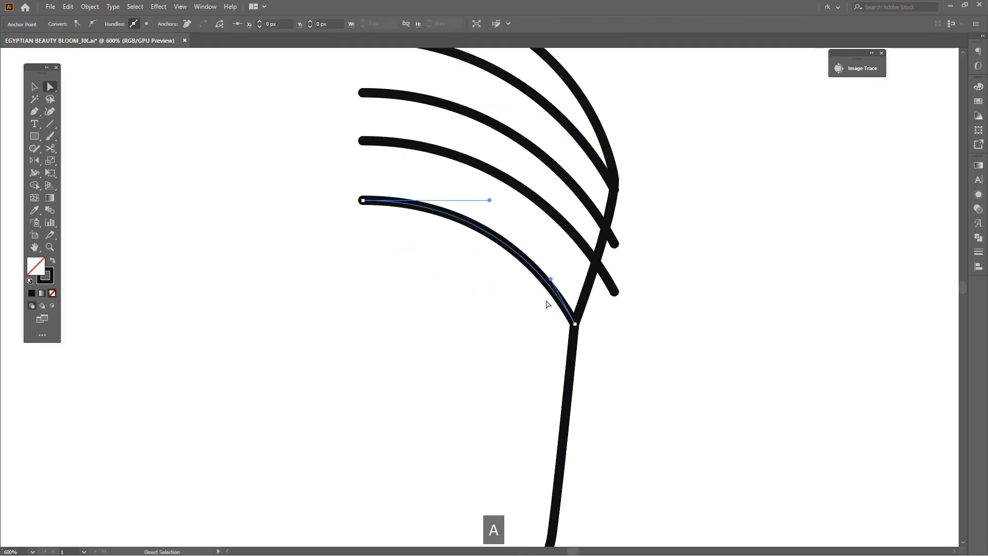
drag(550, 279, 557, 287)
click(525, 205)
scroll(525, 201, down, 1)
Draw a rounded ear outside the face outline, starting just below the temple and curving back to the face
key(p)
scroll(574, 292, up, 1)
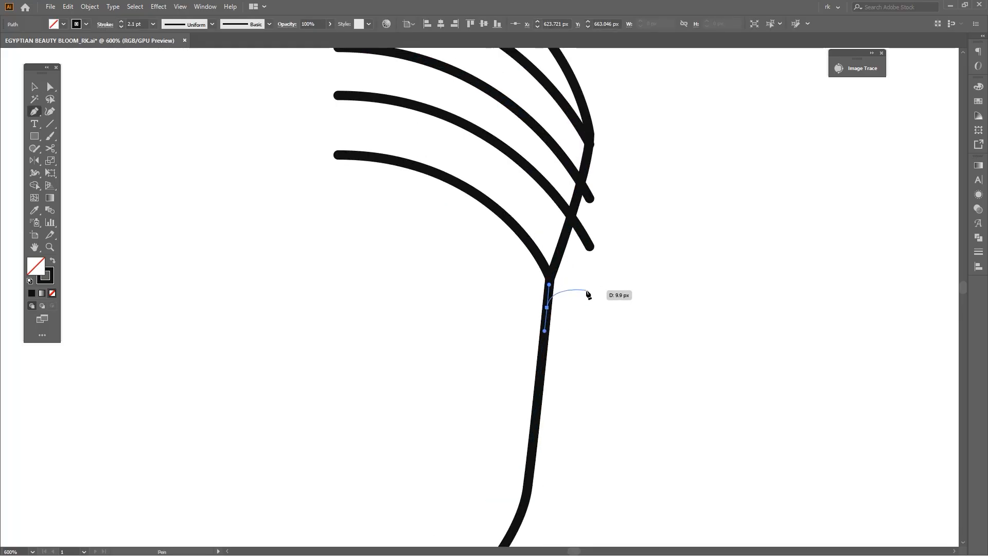
drag(601, 300, 595, 361)
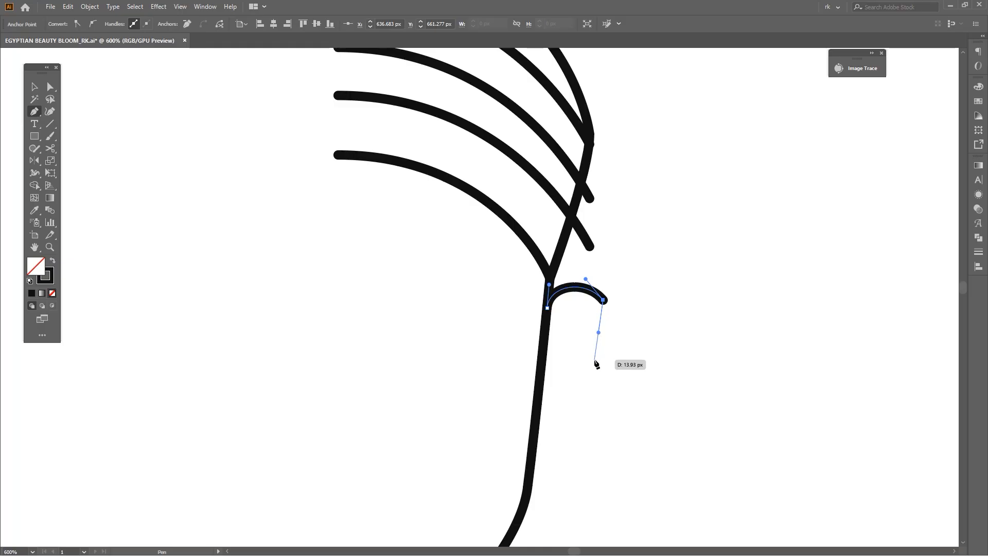
click(591, 368)
key(ctrl+z)
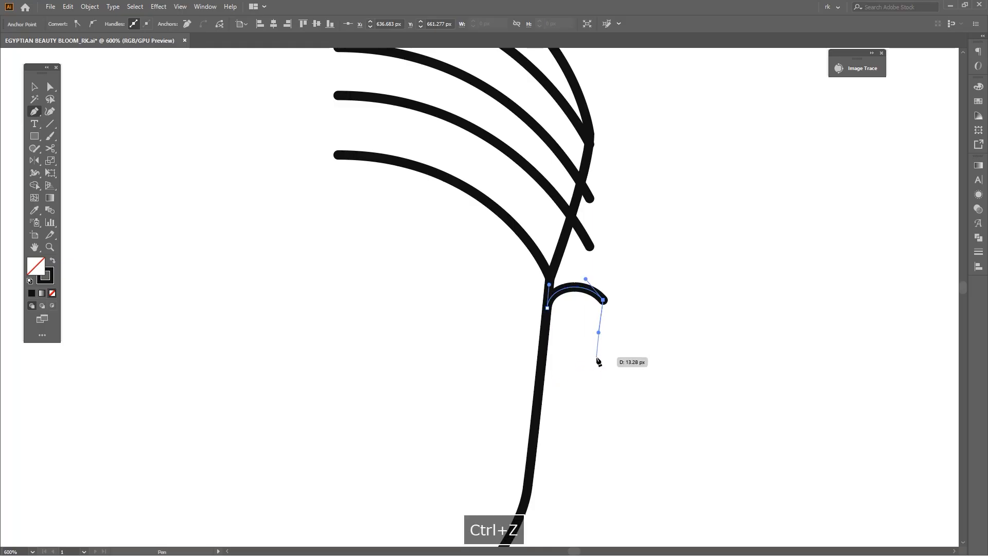
click(594, 357)
drag(537, 398, 498, 405)
drag(498, 405, 499, 406)
Draw a horizontal forehead line from the centre line to the side of the face, ending on the face outline
key(p)
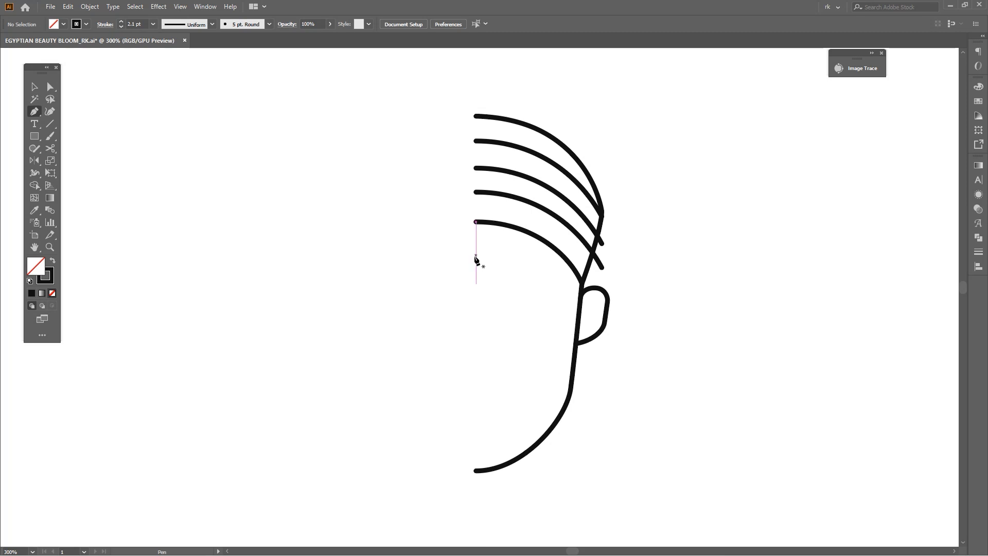
click(475, 267)
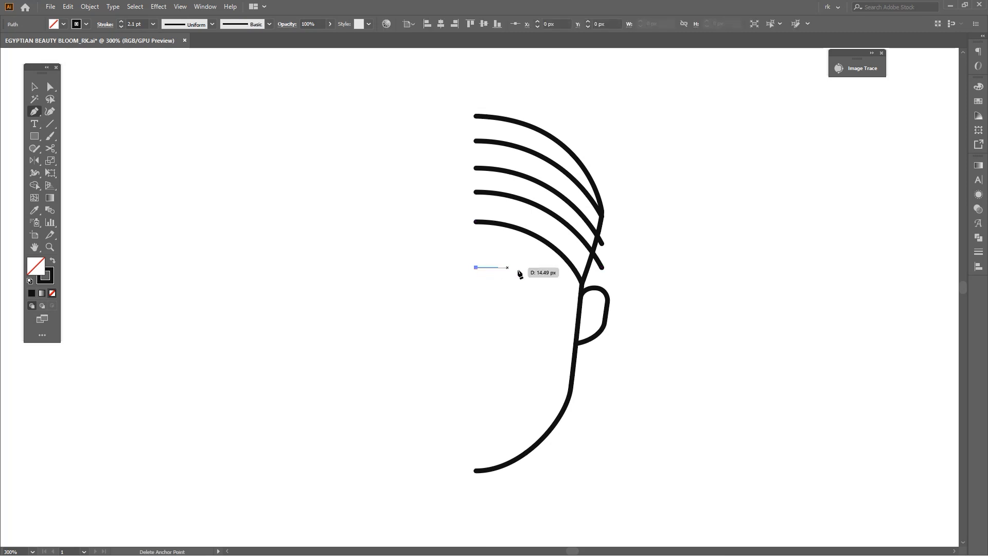
shift+click(582, 278)
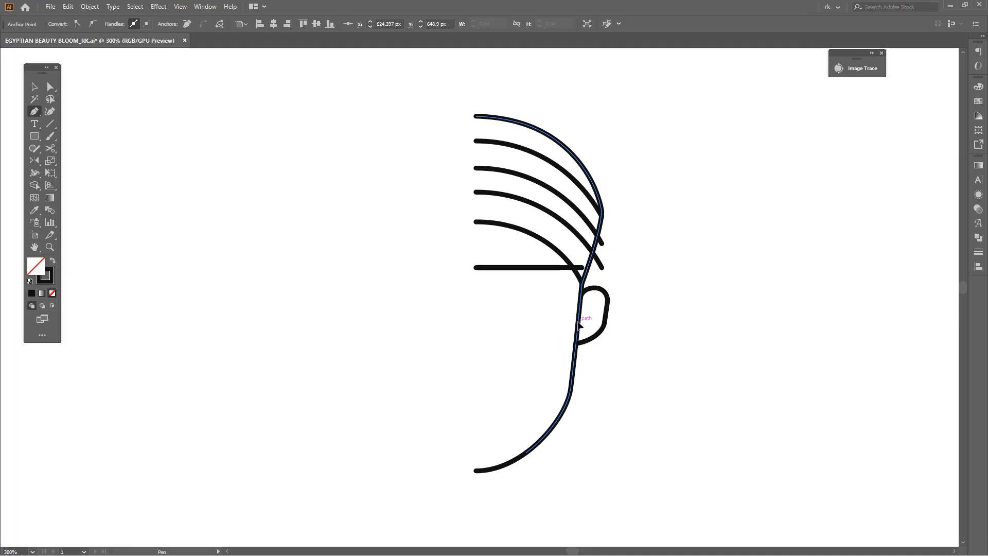
Round the corner where the forehead line turns down along the side of the face
scroll(580, 283, up, 2)
key(a)
drag(578, 261, 521, 308)
scroll(524, 320, down, 1)
scroll(513, 318, up, 1)
click(477, 334)
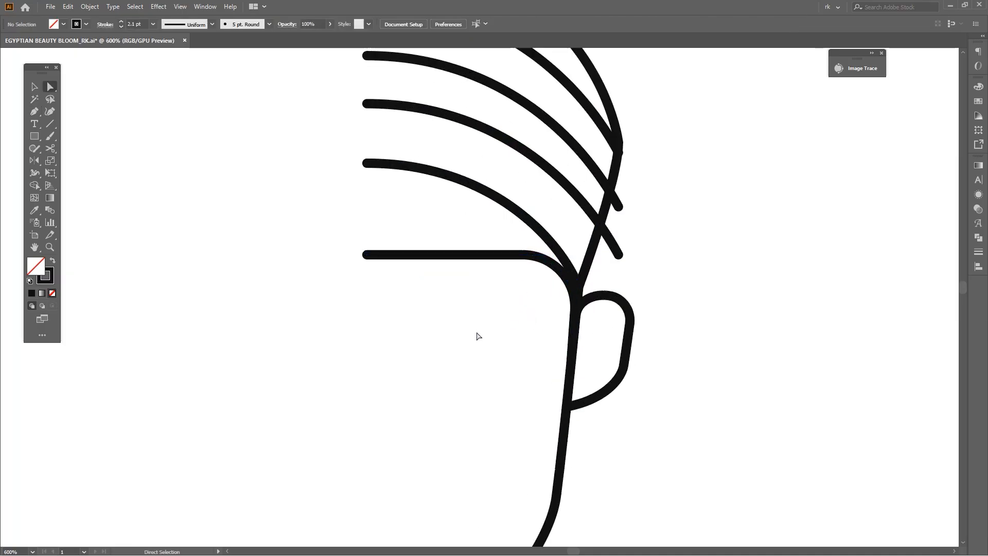
scroll(569, 288, down, 2)
Draw a downward-bulging lower eye curve from the face outline toward the nose area and refine its curvature
key(p)
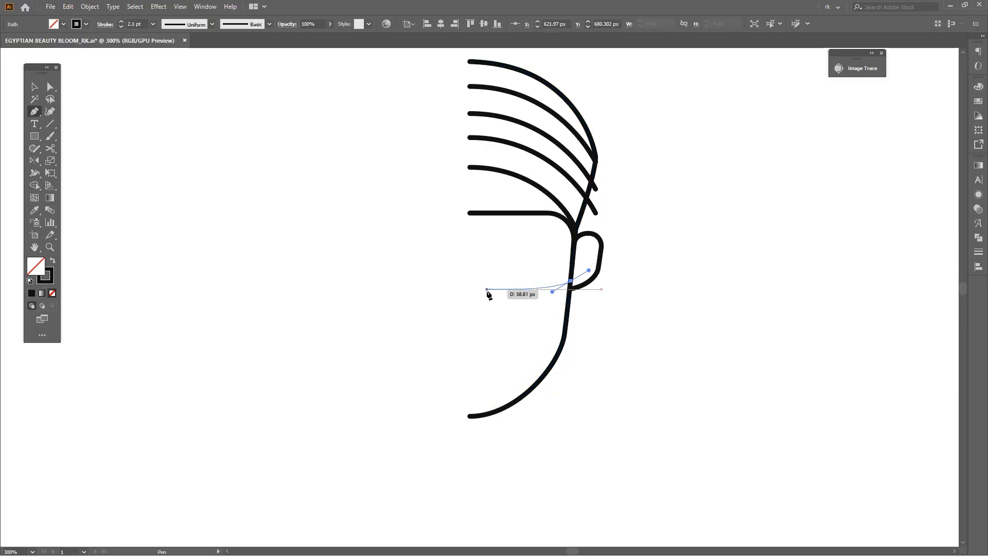
drag(451, 267, 445, 269)
scroll(534, 303, up, 1)
key(a)
drag(556, 307, 548, 310)
key(v)
click(508, 354)
Draw an arched upper eye curve from near the centre line to the face outline and smooth its arch
key(p)
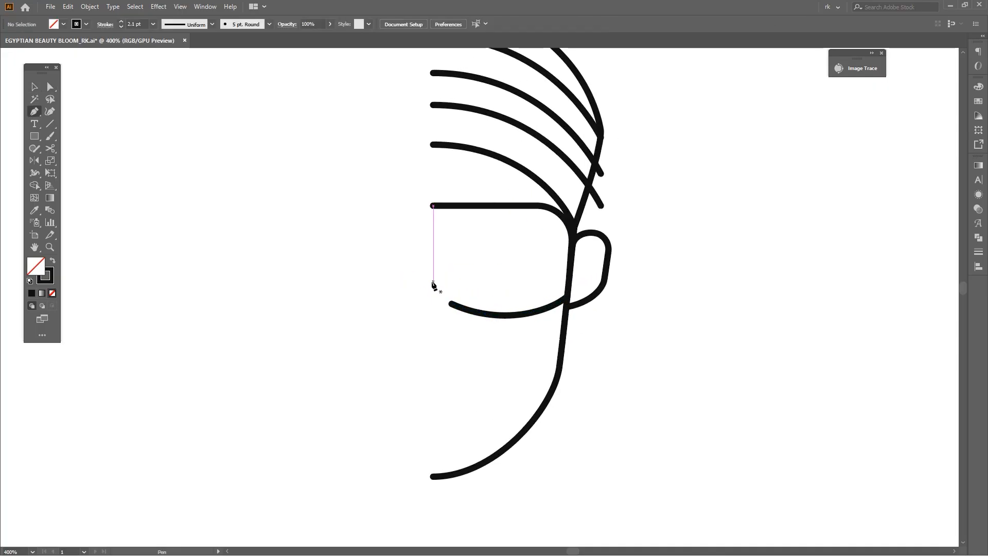
drag(457, 254, 458, 252)
drag(579, 253, 593, 284)
key(space)
ctrl+click(637, 360)
scroll(446, 293, up, 1)
key(a)
click(440, 251)
drag(464, 228, 445, 227)
key(v)
click(463, 319)
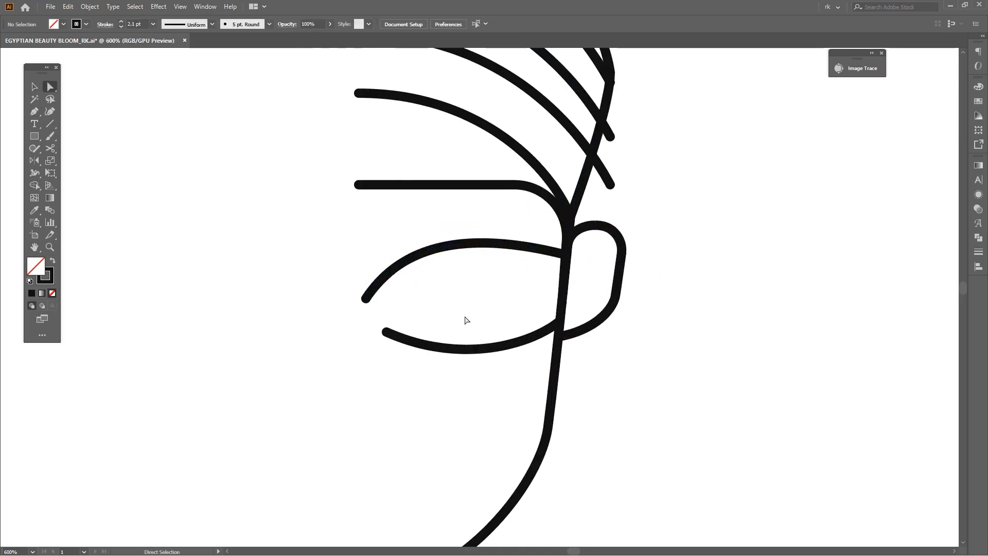
click(462, 349)
drag(384, 349, 393, 342)
key(ctrl+z)
Scale both eye curves together to about 39.6 by 22.6 px and shift them slightly toward the centre line
drag(443, 385, 393, 297)
drag(488, 307, 468, 307)
key(v)
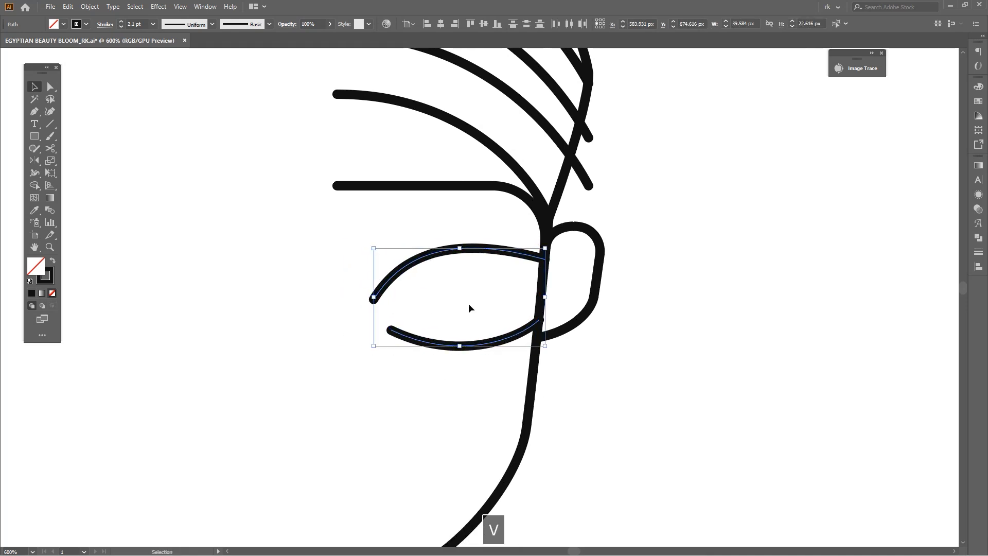
scroll(485, 290, up, 1)
drag(539, 242, 536, 242)
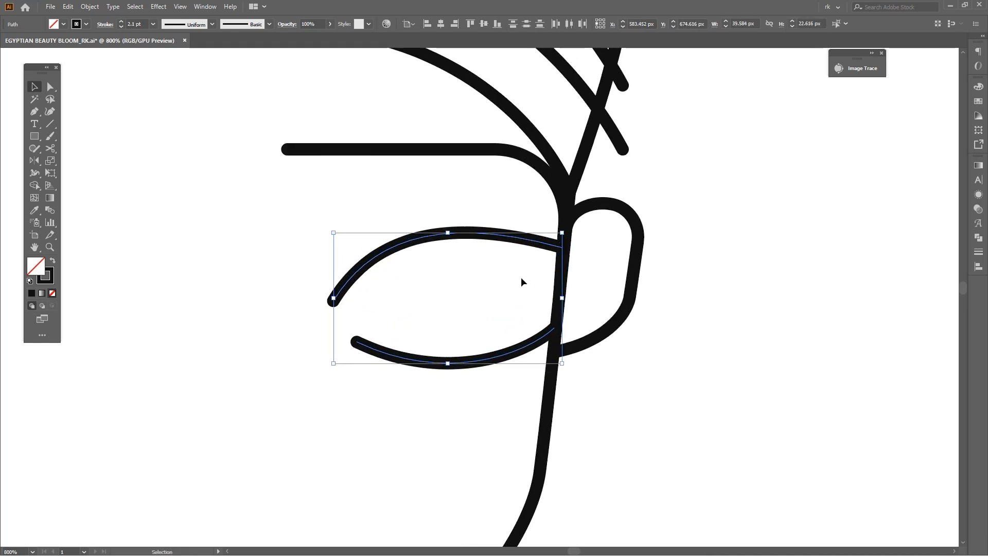
Select all the half-face lines and mirror a copy across the vertical centre line to complete the head
scroll(516, 290, down, 2)
key(space)
click(558, 364)
scroll(559, 364, up, 1)
drag(556, 362, 456, 266)
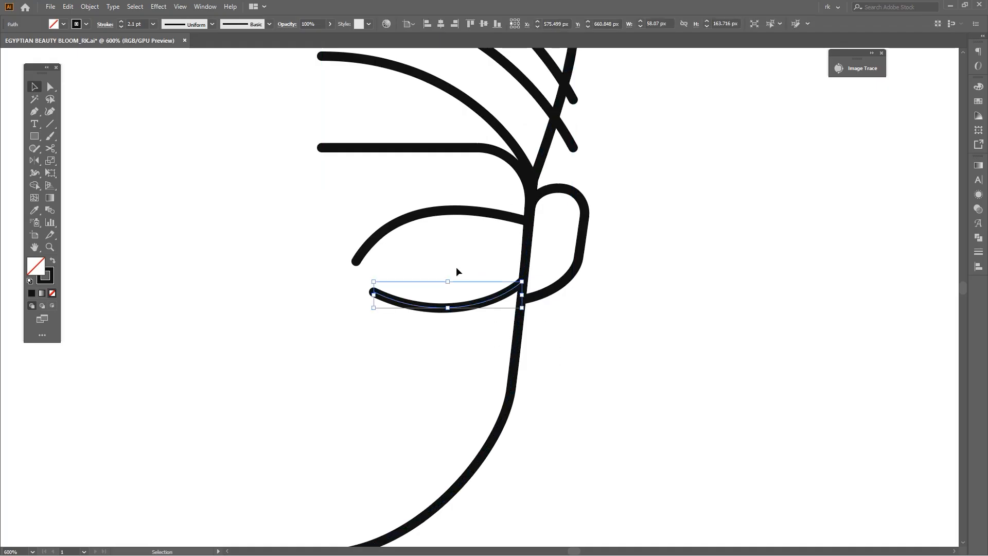
scroll(569, 284, down, 3)
key(space)
click(618, 313)
drag(634, 328, 476, 154)
drag(620, 218, 629, 243)
key(o)
scroll(485, 133, up, 2)
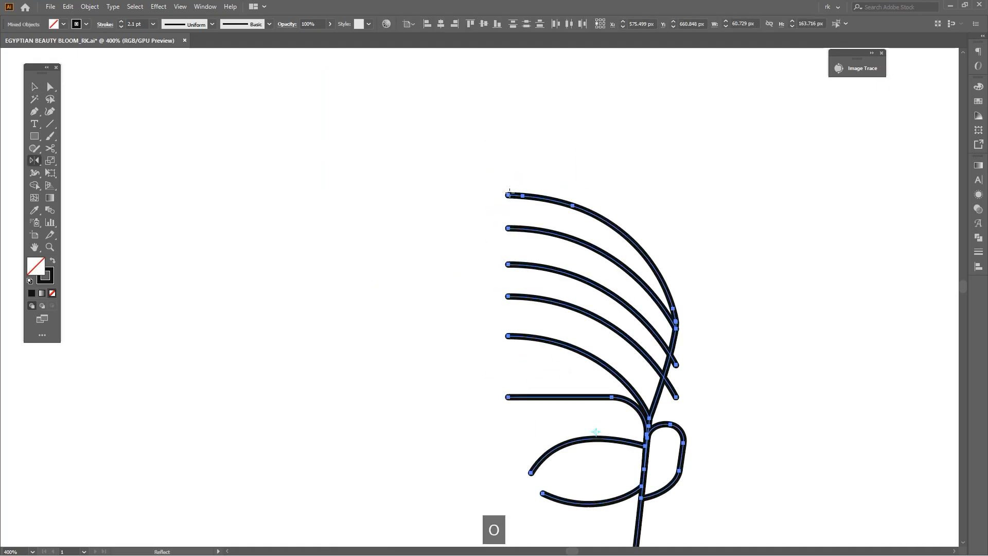
scroll(552, 281, down, 3)
drag(558, 313, 449, 326)
key(v)
click(618, 359)
Extend the left upper eye curve downward into a nose line that curls around at its base
scroll(619, 356, up, 2)
key(space)
drag(624, 357, 625, 295)
scroll(491, 289, up, 1)
key(space)
drag(455, 305, 467, 274)
key(p)
alt+click(448, 253)
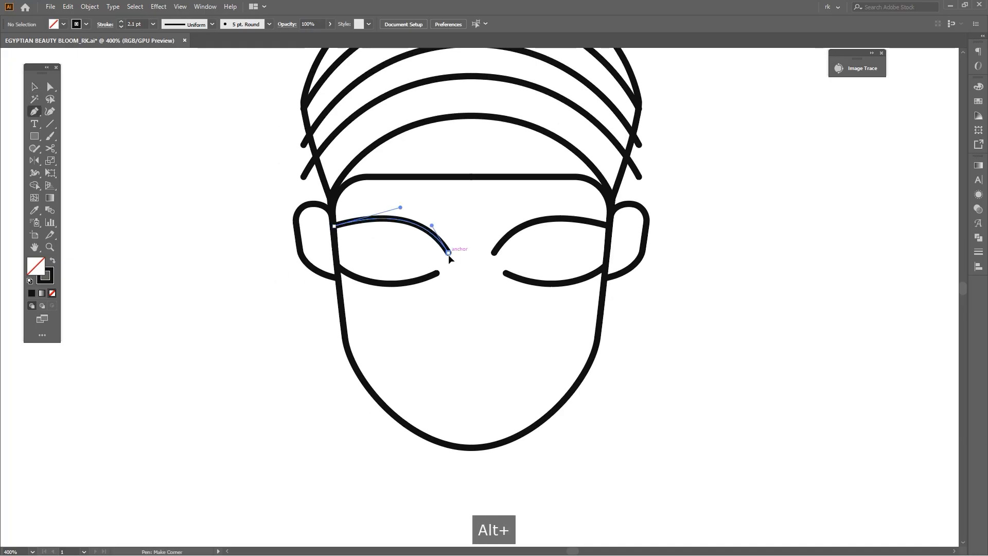
click(455, 343)
key(ctrl+z)
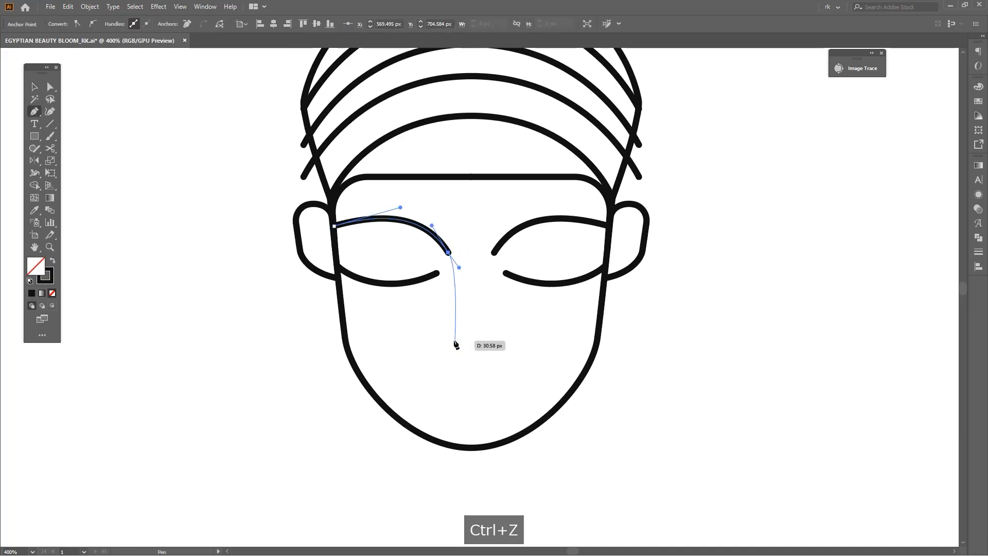
drag(448, 363, 492, 329)
scroll(482, 364, up, 1)
key(v)
click(539, 341)
Narrow the right ear to about 12.5 px wide and reposition its top anchor on the side line of the face
scroll(514, 298, down, 3)
click(565, 241)
scroll(564, 241, up, 3)
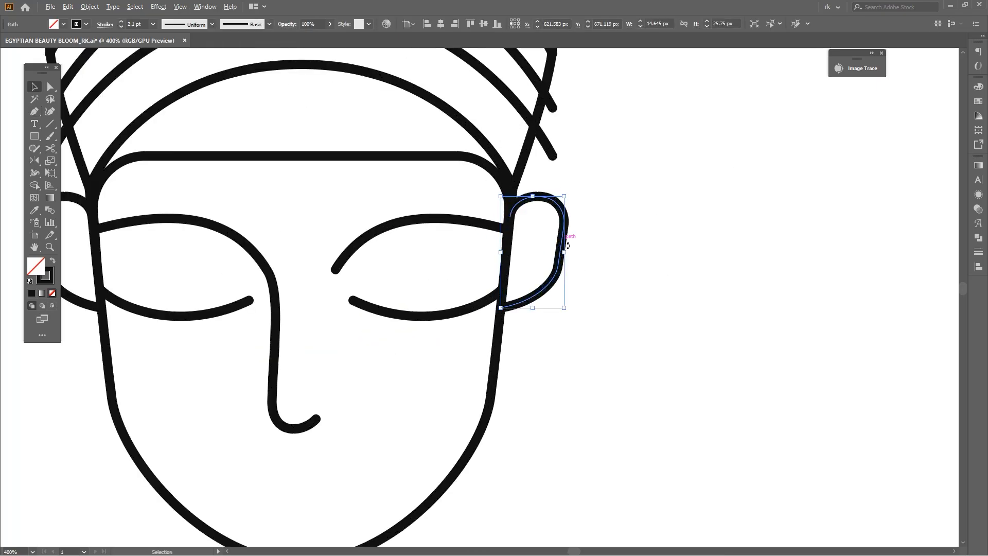
drag(565, 252, 556, 252)
scroll(516, 215, up, 3)
key(a)
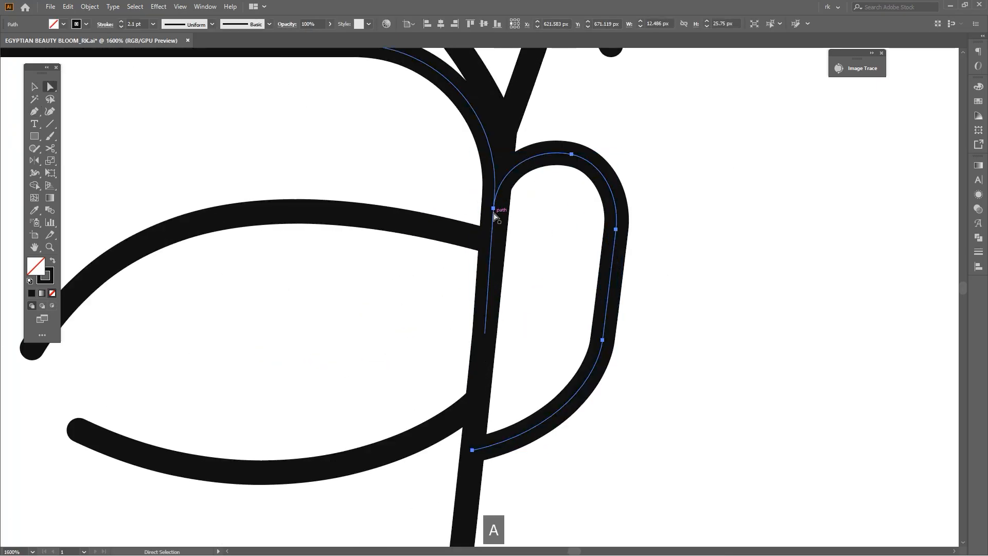
click(497, 208)
scroll(511, 232, down, 4)
key(v)
scroll(536, 261, down, 1)
drag(372, 314, 389, 313)
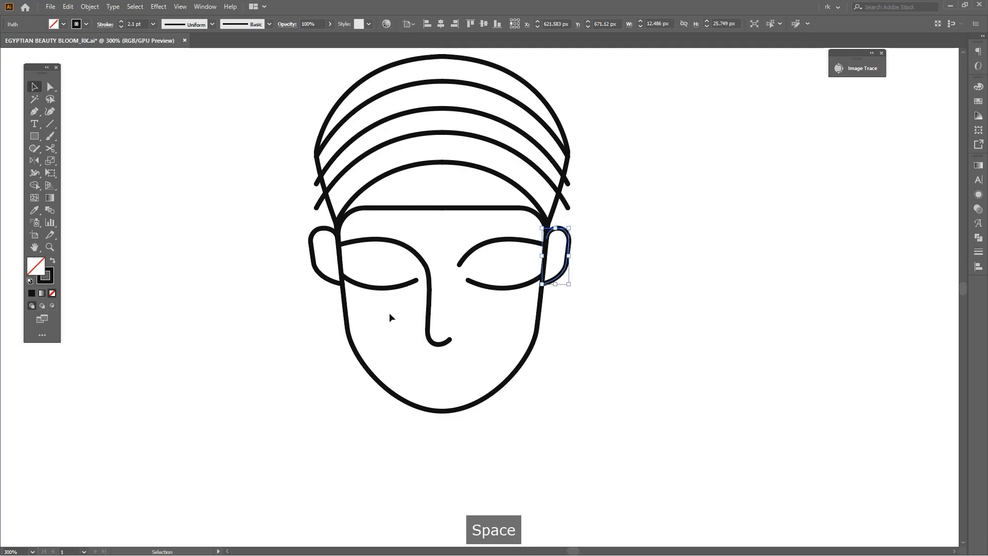
Delete the old left ear and replace it with a mirrored copy of the right ear across the face's centre line
drag(320, 249, 323, 248)
key(Delete)
click(553, 260)
key(o)
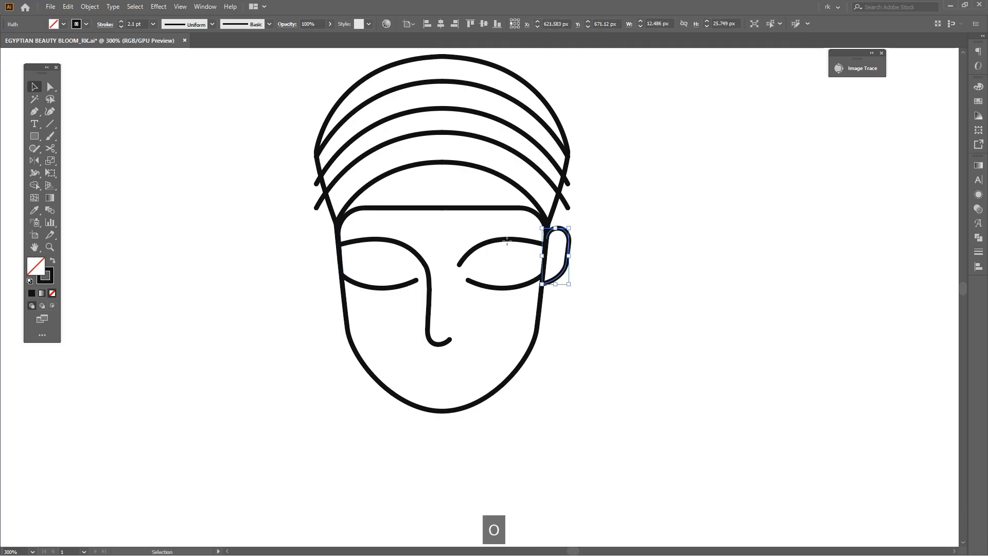
click(442, 208)
drag(443, 219, 452, 311)
key(v)
mouse_move(627, 316)
mouse_down()
mouse_move(618, 335)
mouse_move(620, 318)
mouse_up()
click(619, 334)
Draw a wavy half-lip line about 12.9 by 4.3 px below the nose, starting on the centre line, and refine its handles
key(p)
scroll(447, 270, up, 1)
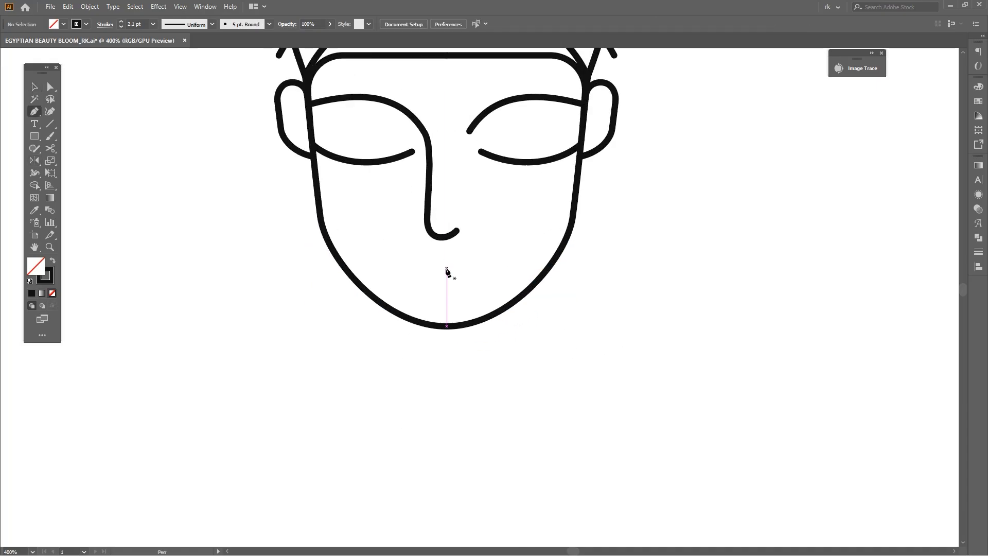
drag(447, 267, 456, 254)
scroll(458, 257, up, 2)
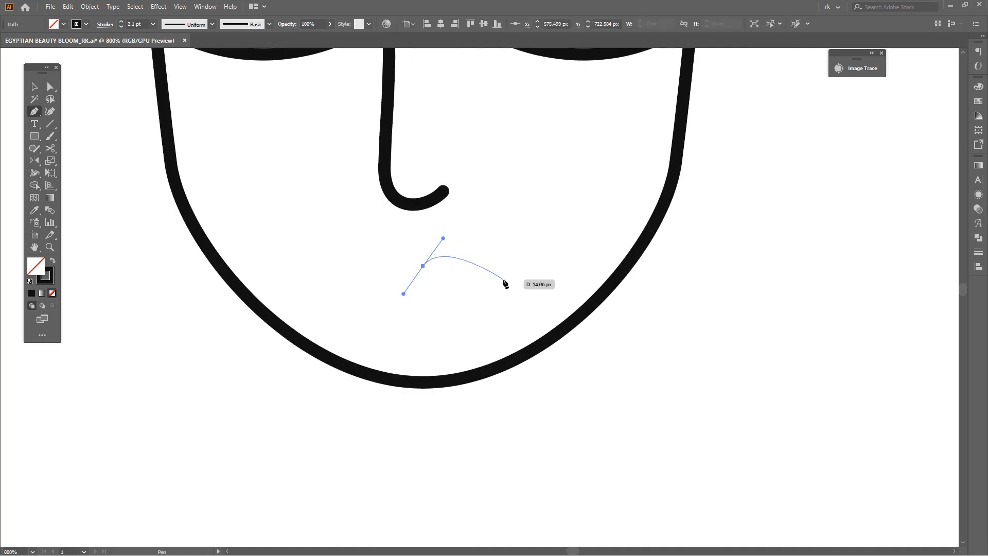
drag(498, 282, 524, 265)
alt+drag(443, 238, 454, 243)
drag(483, 257, 480, 264)
key(v)
drag(442, 315, 471, 311)
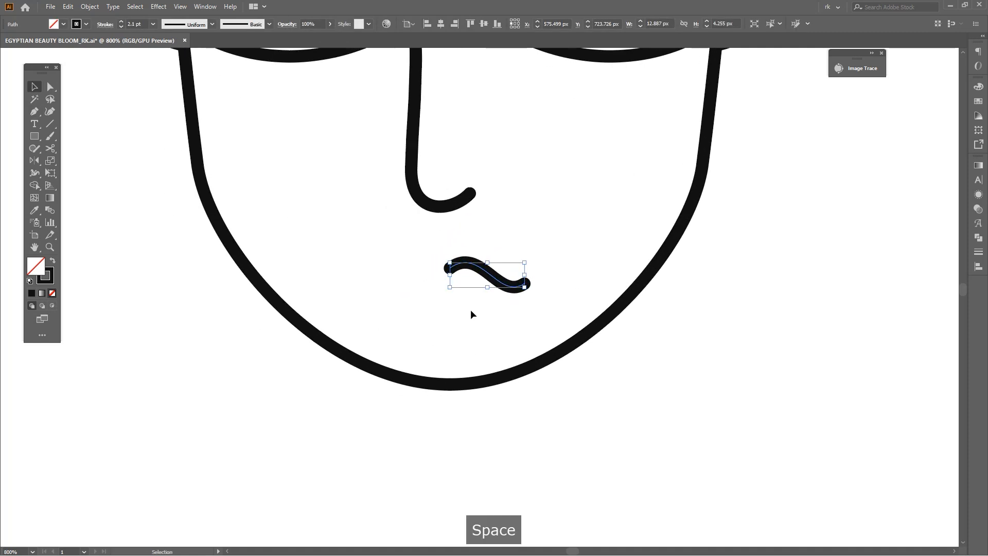
Mirror a copy of the half-lip line across the face's centre line to complete the upper lip
key(o)
click(498, 248)
key(v)
click(489, 274)
key(o)
click(449, 268)
alt+shift+drag(471, 283, 390, 309)
key(a)
scroll(468, 308, down, 3)
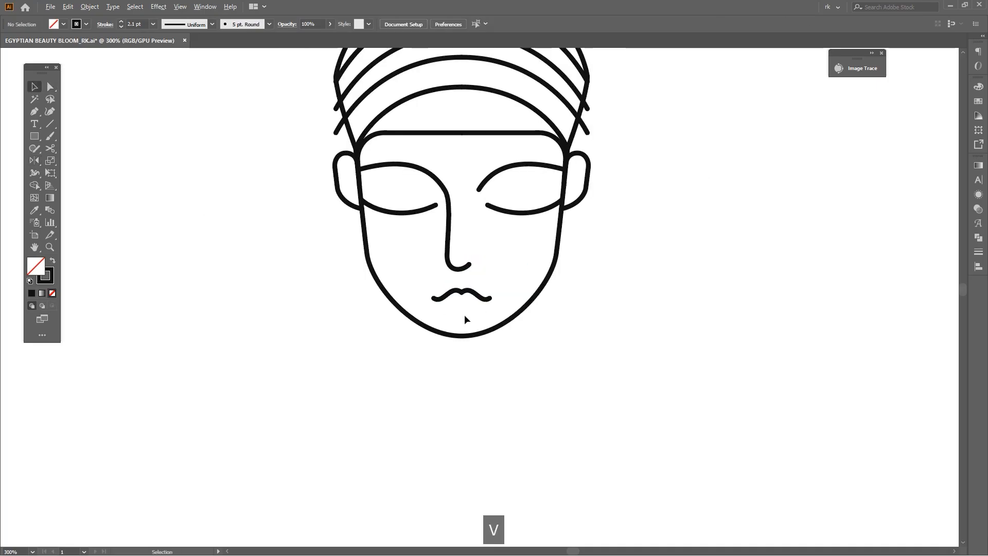
Lower the centre anchors of the two upper lip halves slightly to make the middle dip deeper
scroll(465, 314, up, 1)
scroll(469, 295, up, 2)
key(a)
drag(467, 289, 451, 272)
click(461, 315)
scroll(469, 319, down, 3)
scroll(468, 323, up, 1)
Draw a curved lower lip line about 15.7 px wide beneath the upper lip with the Pen tool
key(p)
scroll(439, 309, up, 1)
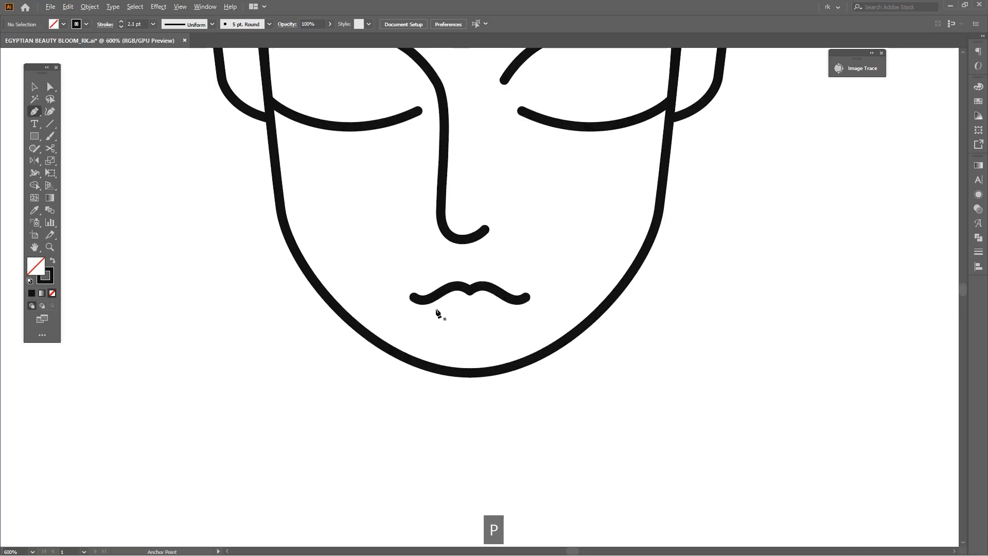
drag(444, 318, 444, 318)
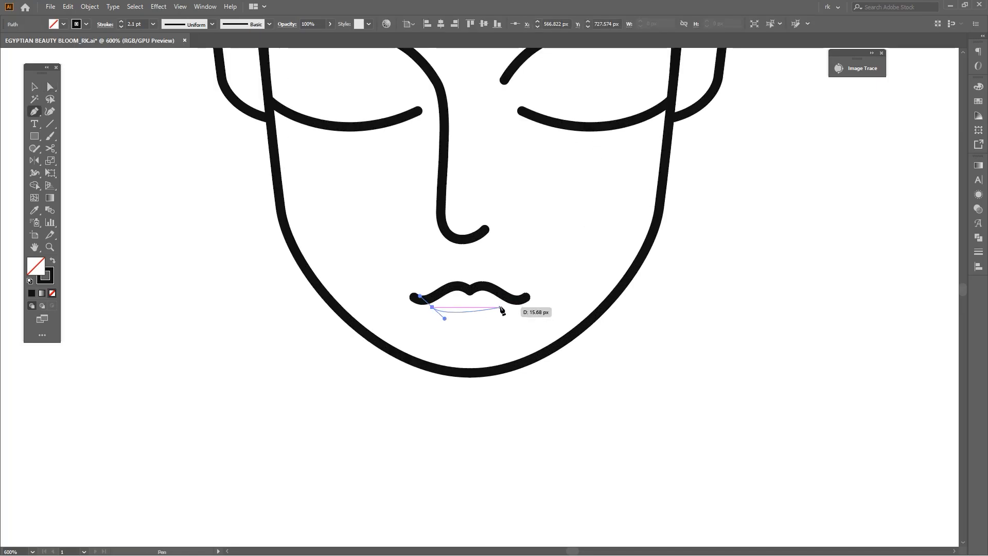
drag(502, 307, 516, 291)
scroll(450, 330, up, 1)
key(alt)
key(space)
drag(506, 342, 478, 349)
Group the two upper lip halves and centre the lower lip line horizontally beneath them
key(v)
drag(455, 276, 449, 244)
key(ctrl+g)
drag(494, 345, 472, 251)
click(472, 251)
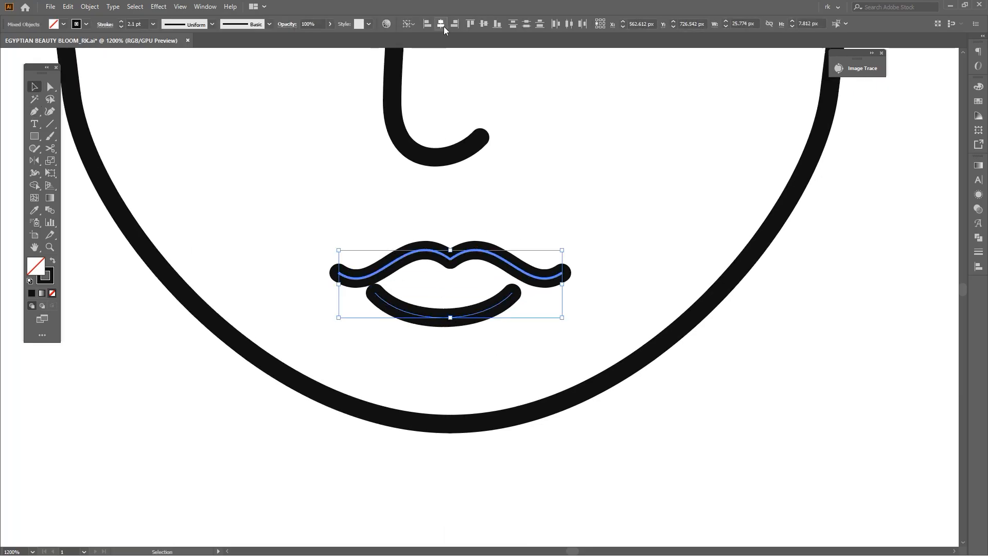
click(441, 24)
click(572, 194)
Check the mouth's size and position against the rest of the face
scroll(573, 194, down, 5)
key(space)
key(v)
drag(573, 196, 494, 265)
scroll(522, 261, up, 3)
scroll(508, 268, up, 3)
click(509, 300)
scroll(509, 301, down, 3)
key(space)
drag(558, 329, 539, 302)
scroll(539, 302, down, 1)
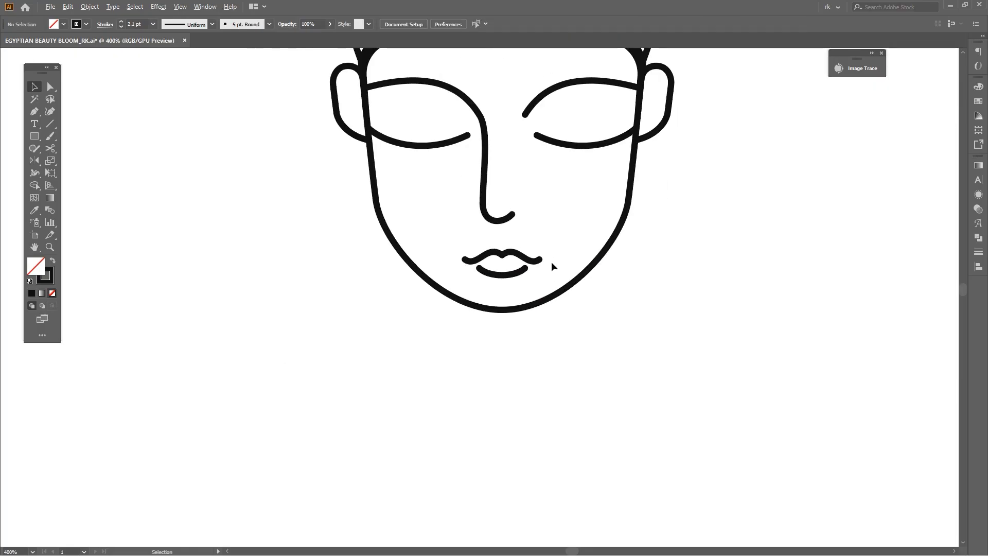
Reshape the peaks of the upper lip by adjusting the curve handles at its centre anchors
scroll(530, 247, up, 3)
key(a)
click(498, 270)
drag(506, 246, 514, 238)
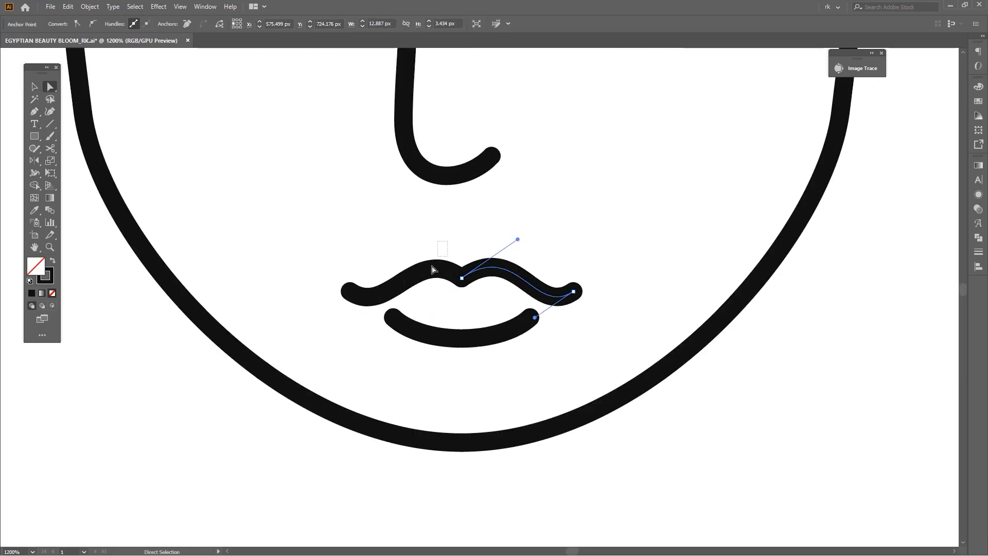
drag(412, 236, 411, 236)
Group the upper and lower lip lines into one mouth
scroll(471, 244, down, 3)
key(space)
drag(471, 244, 466, 289)
key(v)
drag(511, 280, 462, 325)
key(ctrl+g)
click(591, 189)
Select the headwrap and face lines and trim the overhanging band ends on the headwrap's left side with Shape Builder
scroll(591, 189, down, 3)
scroll(591, 190, down, 3)
click(514, 260)
drag(514, 260, 724, 260)
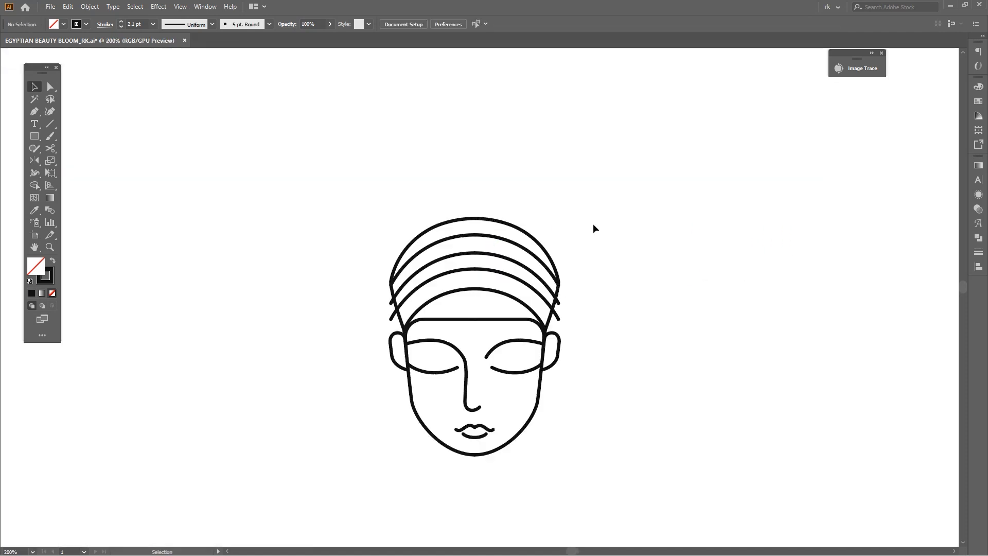
mouse_move(592, 227)
mouse_down()
mouse_move(566, 309)
mouse_move(577, 278)
mouse_move(251, 280)
mouse_up()
key(shift+m)
scroll(586, 291, up, 2)
key(space)
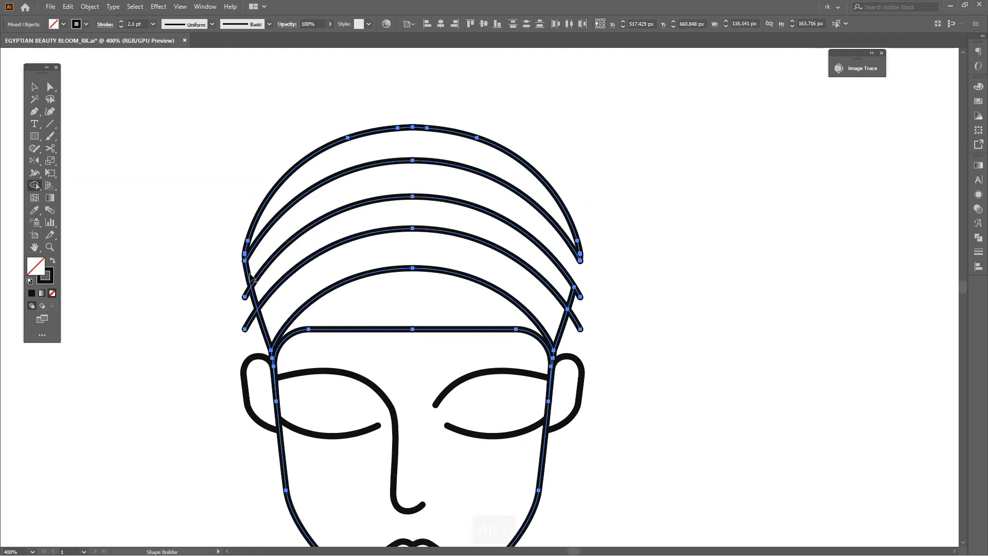
alt+click(251, 321)
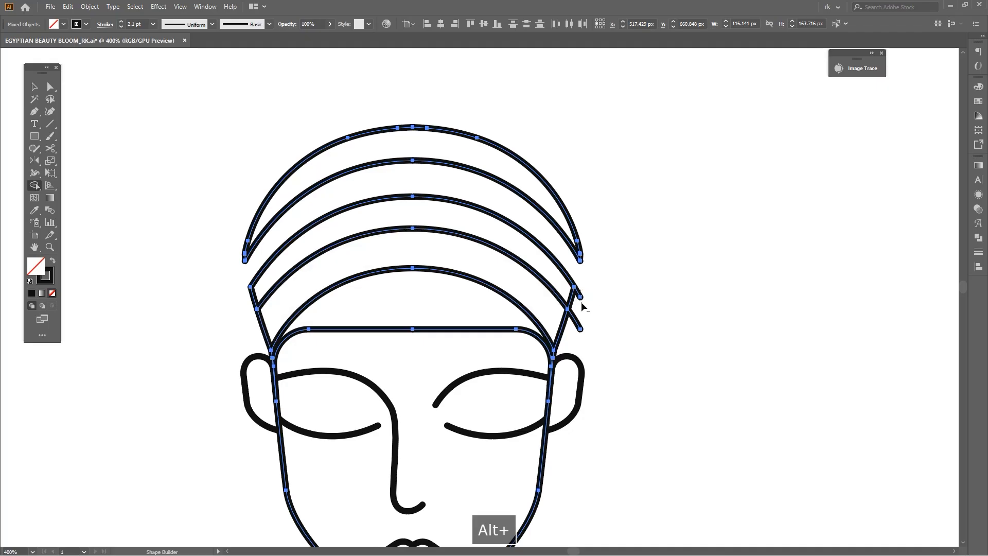
Trim the overhanging band ends on the headwrap's right side and remove the side segments above the ears on both sides
key(space)
drag(624, 311, 621, 300)
alt+click(568, 319)
key(space)
drag(679, 320, 696, 315)
alt+click(289, 315)
key(ctrl+minus)
key(ctrl+minus)
key(v)
click(610, 317)
Move both ears together with the eyes and nose slightly upward on the face
key(space)
key(space)
drag(610, 309, 576, 298)
scroll(573, 298, up, 1)
key(space)
click(535, 324)
shift+click(291, 317)
scroll(452, 326, up, 1)
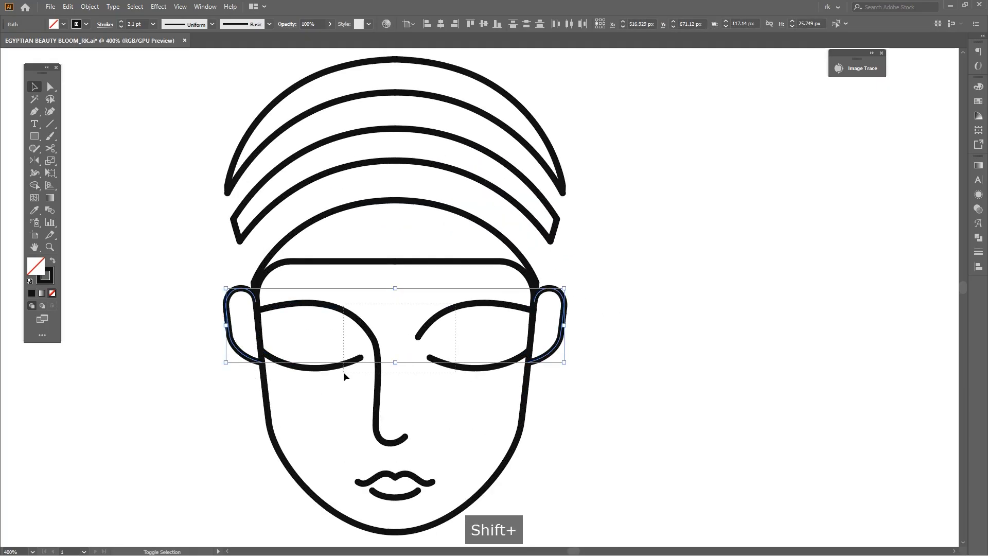
drag(344, 372, 342, 373)
scroll(572, 295, up, 2)
drag(539, 285, 539, 267)
click(623, 290)
scroll(626, 290, down, 4)
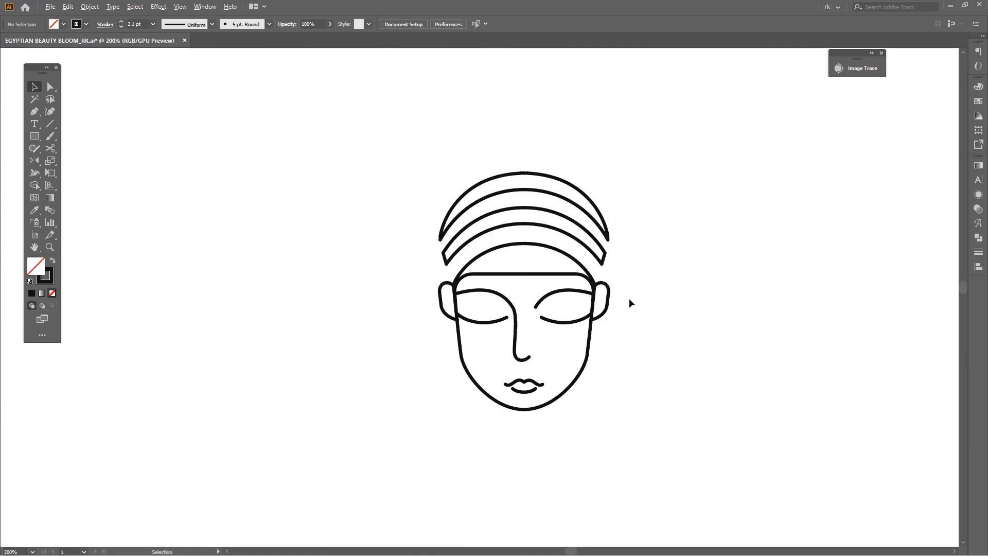
Adjust the lower anchors of the ears so the ear lines end on the side lines of the face
scroll(623, 301, up, 1)
key(space)
scroll(569, 329, up, 4)
key(a)
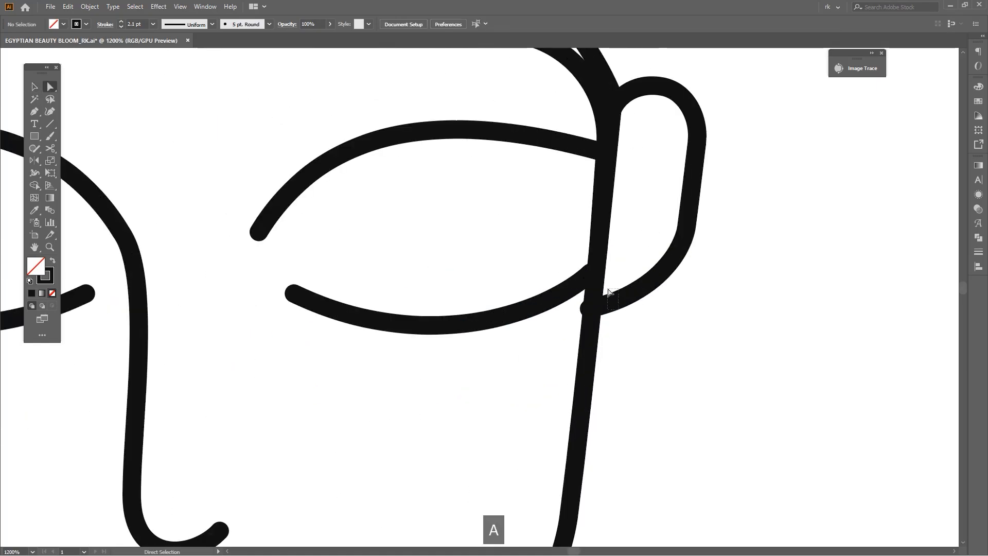
click(590, 309)
drag(589, 309, 593, 311)
key(ctrl+z)
scroll(593, 313, up, 3)
key(ctrl+shift+z)
key(a)
scroll(596, 316, down, 5)
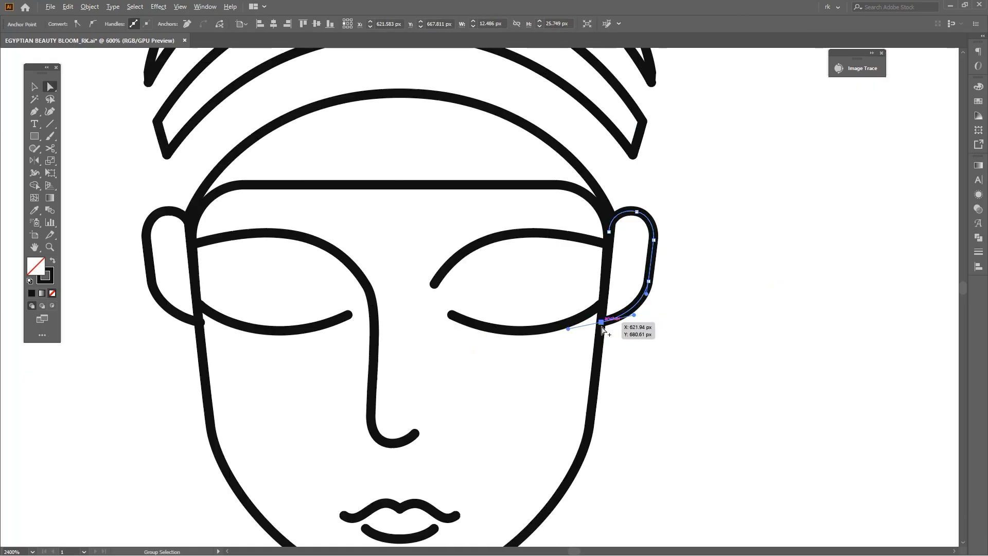
scroll(603, 329, down, 3)
scroll(372, 325, up, 6)
key(a)
click(372, 323)
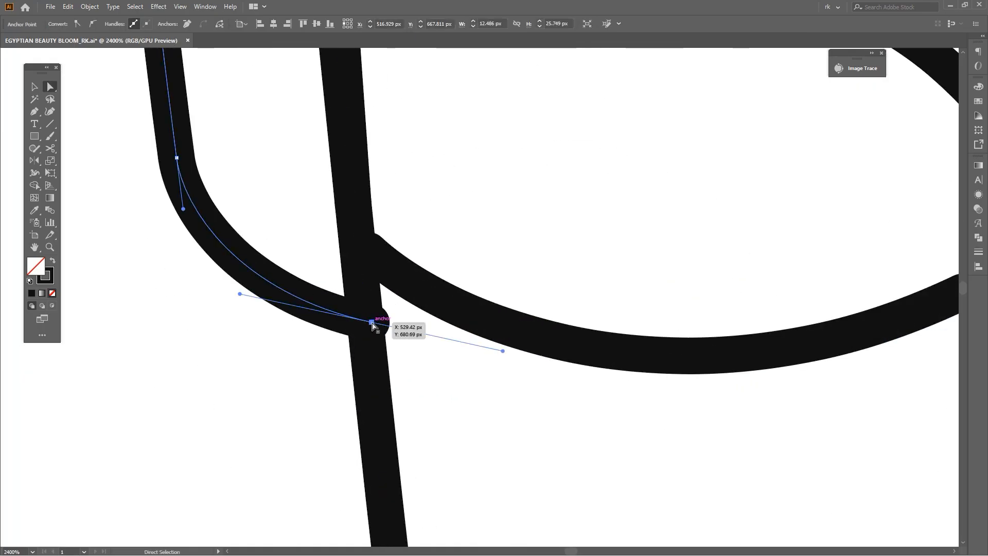
scroll(374, 326, down, 5)
Delete the left ear and replace it with a mirrored copy of the adjusted right ear
key(v)
click(568, 293)
mouse_move(568, 283)
mouse_down()
mouse_move(591, 258)
mouse_move(575, 269)
mouse_up()
scroll(560, 319, up, 2)
drag(563, 344, 430, 355)
click(622, 340)
scroll(625, 341, down, 5)
scroll(495, 350, up, 4)
click(495, 312)
key(Delete)
click(715, 323)
drag(758, 339, 700, 360)
key(o)
click(493, 199)
alt+shift+click(524, 296)
ctrl+click(534, 316)
Draw a narrow upright rectangle about 47 px tall over the front of the headwrap and centre it horizontally on the lower band
scroll(532, 309, down, 3)
key(m)
scroll(505, 294, up, 2)
drag(510, 298, 549, 196)
key(v)
click(533, 210)
shift+click(536, 212)
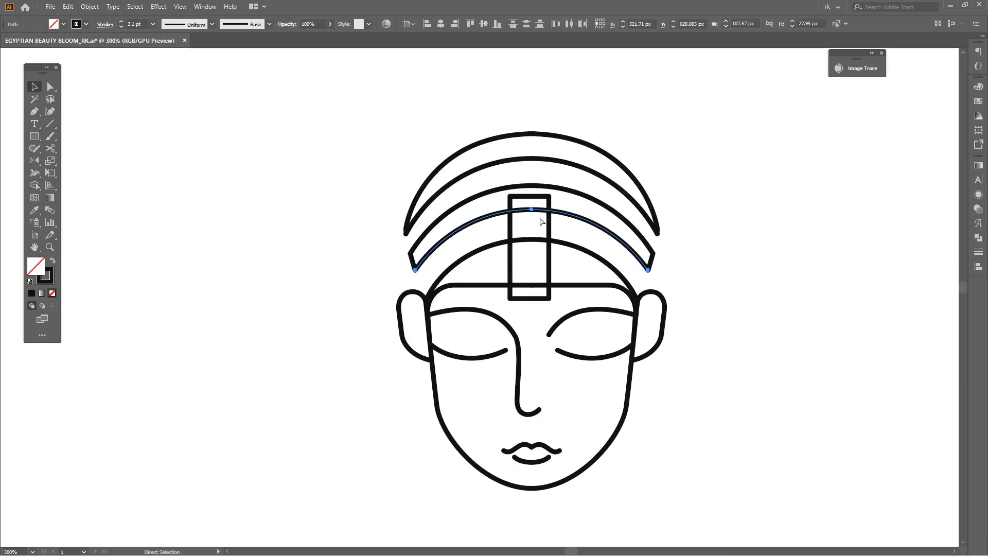
key(ctrl+j)
shift+click(549, 227)
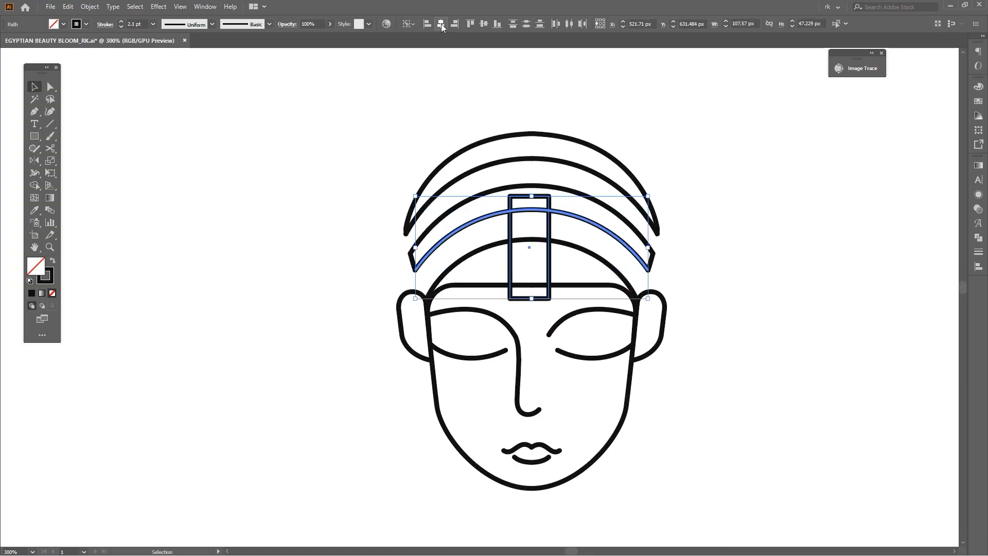
click(441, 24)
click(563, 106)
Draw a square of about 15.7 px centred near the rectangle's upper end and rotate it 45° into a diamond
scroll(565, 140, up, 1)
key(m)
mouse_move(521, 242)
mouse_down()
mouse_move(544, 265)
mouse_move(559, 256)
mouse_up()
key(v)
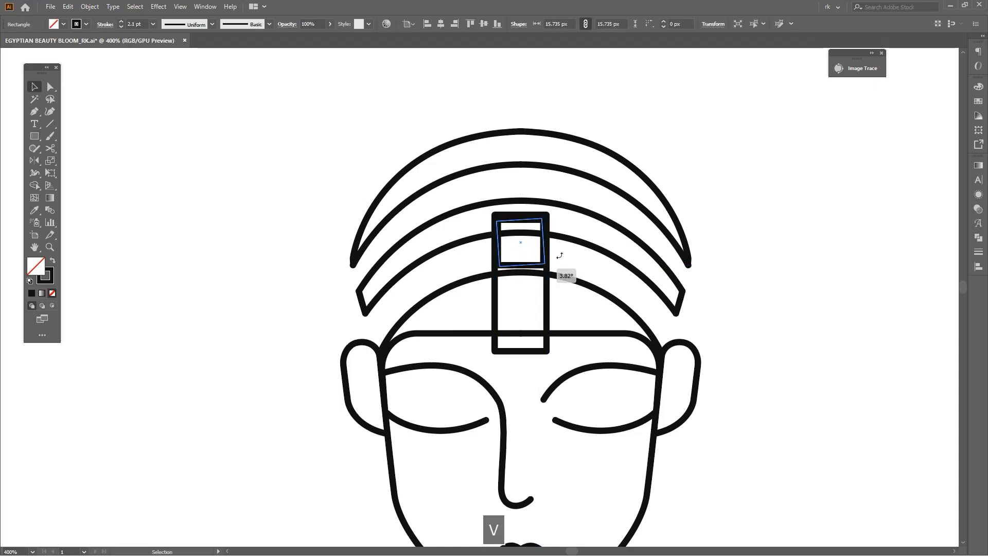
drag(578, 207, 497, 259)
key(v)
click(554, 261)
key(a)
key(ctrl+z)
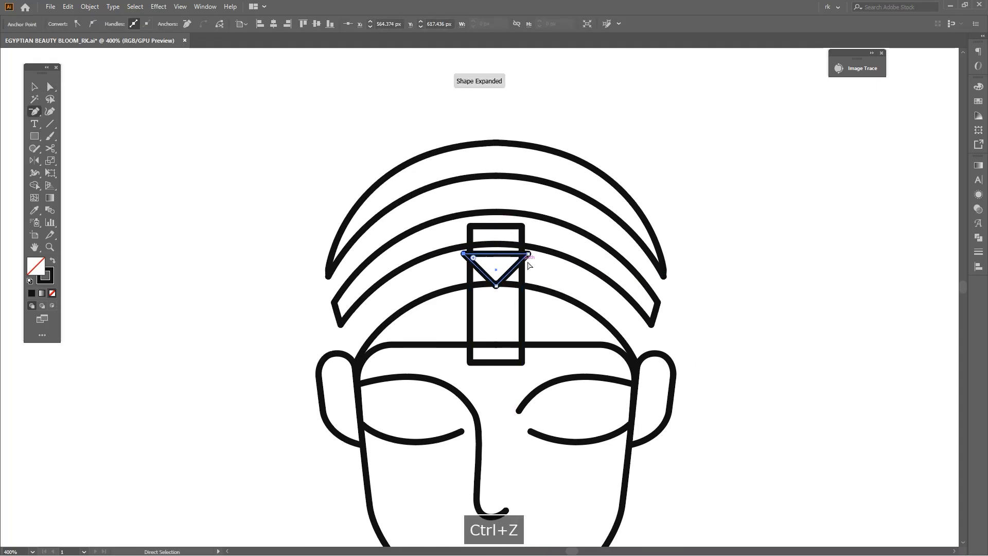
key(v)
Duplicate the diamond in place and scale the copy down to form a smaller concentric diamond inside it
click(520, 271)
key(ctrl+f)
key(v)
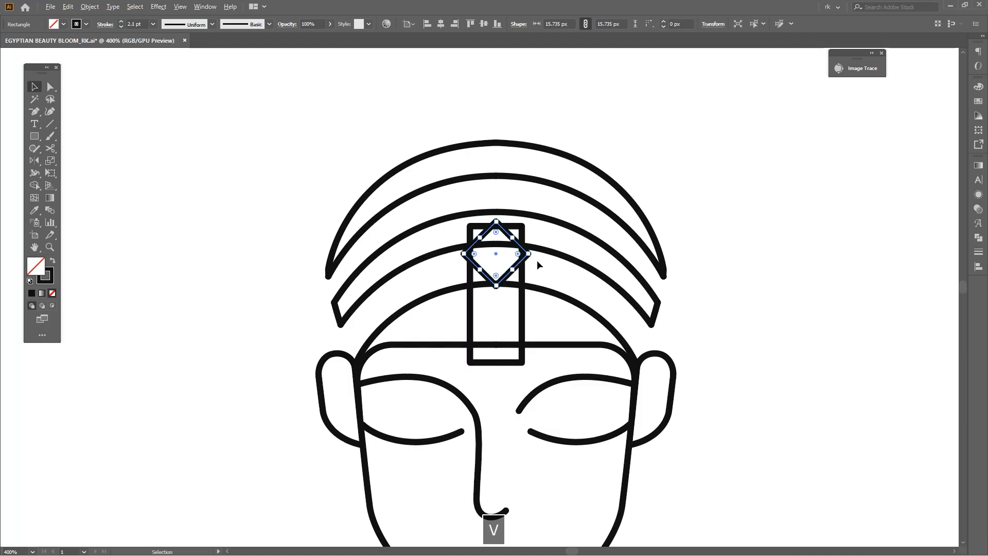
scroll(536, 260, up, 1)
drag(522, 250, 495, 250)
click(544, 275)
Delete the outer diamond's top anchor to turn it into a downward-pointing triangle, and show the Pathfinder options
click(514, 258)
key(a)
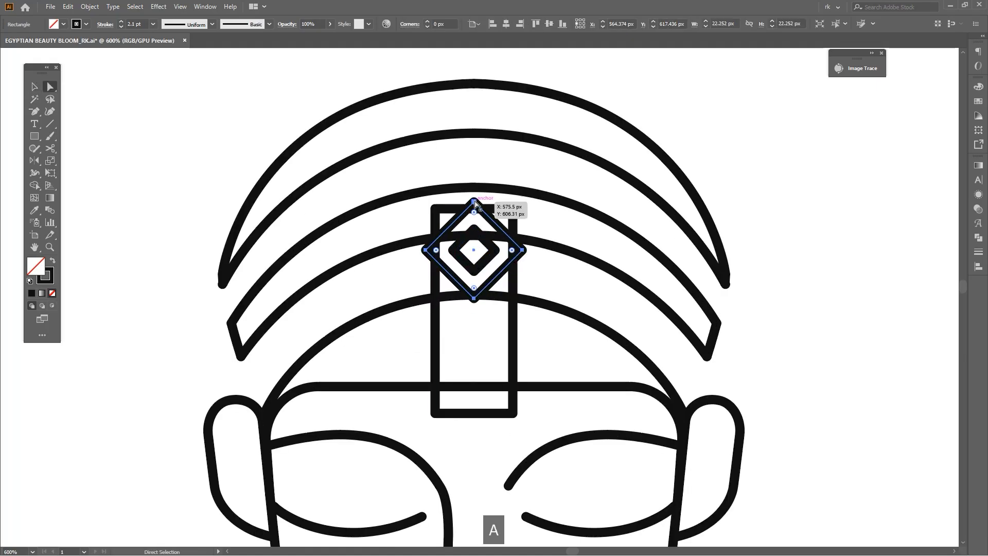
click(473, 202)
key(Delete)
key(v)
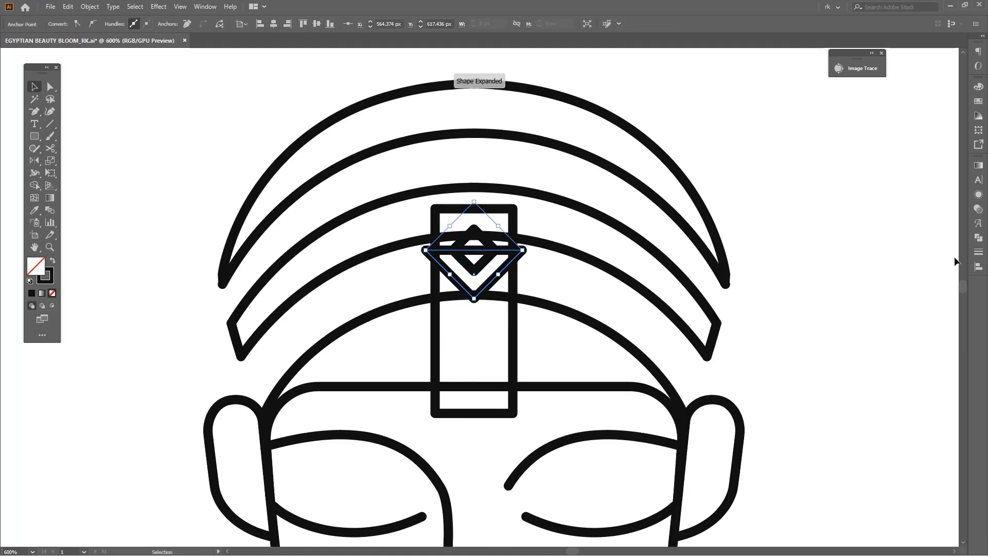
click(978, 251)
click(493, 274)
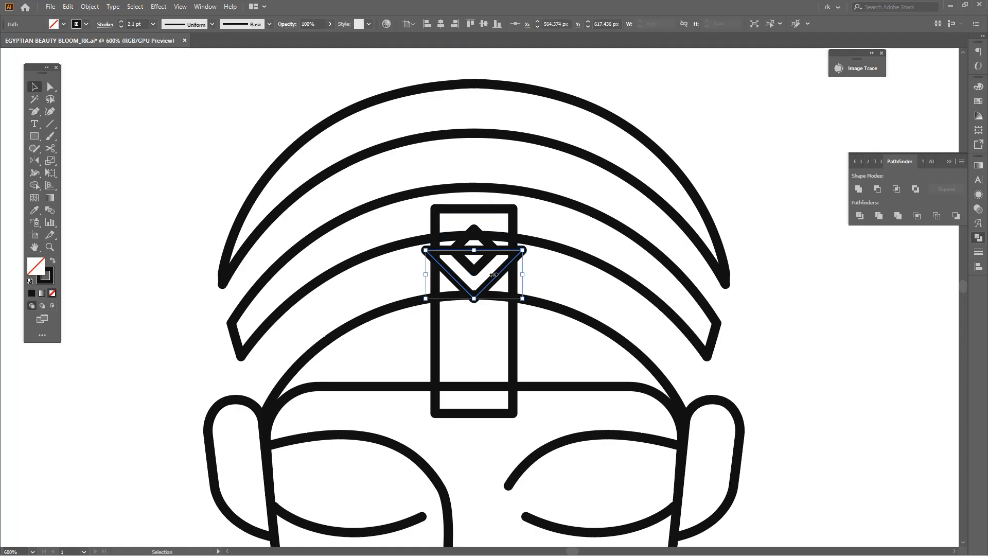
Enlarge the triangle to about 41.4 by 20.7 px and shift the rectangle and small diamond upward to sit within it
shift+drag(476, 251, 487, 209)
alt+scroll(560, 283, down, 1)
key(space)
drag(564, 298, 538, 287)
drag(577, 322, 574, 338)
click(556, 313)
alt+scroll(487, 278, up, 1)
drag(514, 282, 515, 261)
drag(534, 225, 555, 202)
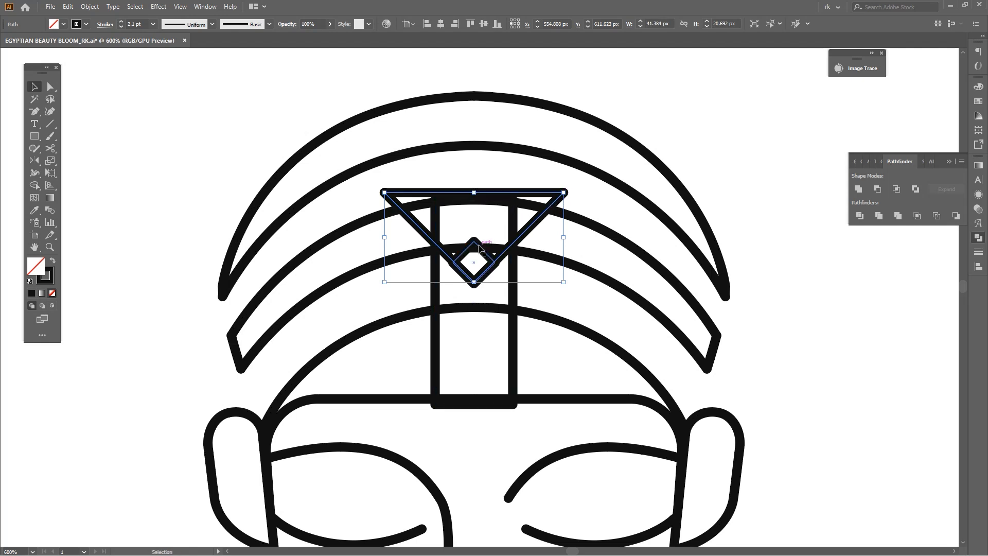
drag(478, 208, 479, 208)
key(a)
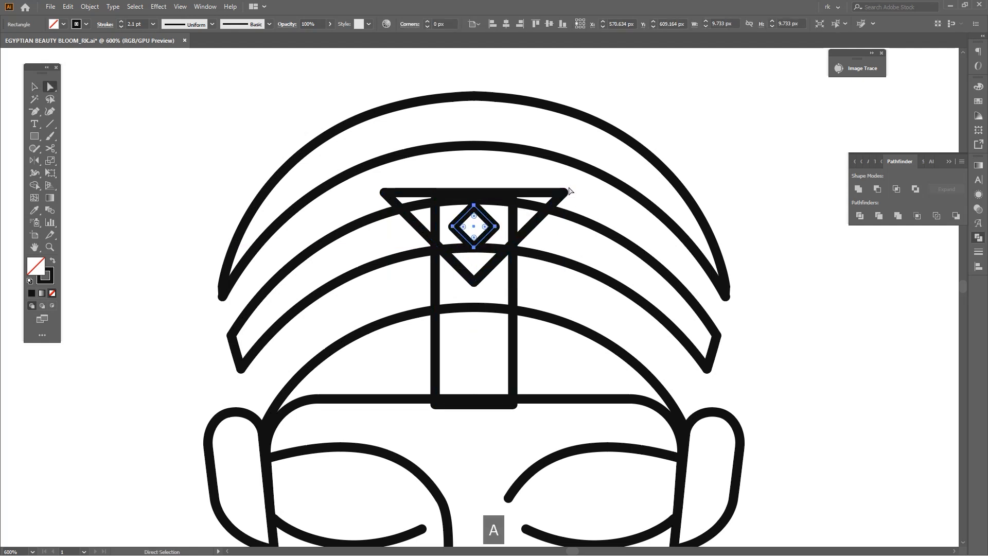
Reshape the triangle to about 35.4 px wide and 26.9 px high, keeping it centred on the rectangle
click(398, 200)
key(v)
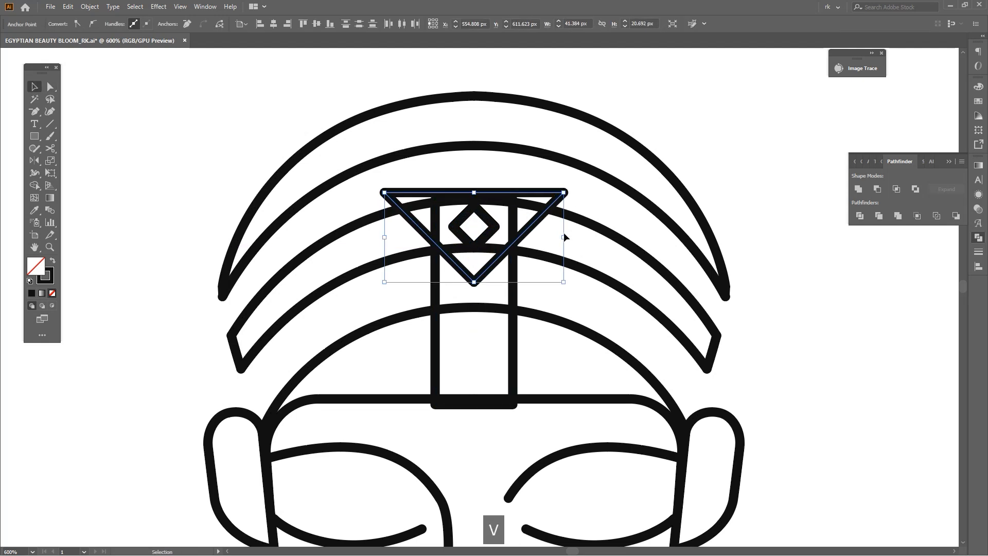
drag(564, 238, 542, 202)
key(a)
key(ctrl+z)
key(v)
mouse_move(558, 236)
mouse_down()
mouse_move(551, 227)
mouse_move(477, 254)
mouse_move(466, 287)
mouse_up()
key(v)
shift+click(497, 247)
key(shift+m)
key(v)
click(532, 255)
key(ctrl+z)
key(ctrl+z)
Merge the triangle and rectangle into one ornament outline with the Shape Builder, removing the overlapping inner lines and leftover pieces
scroll(532, 224, up, 1)
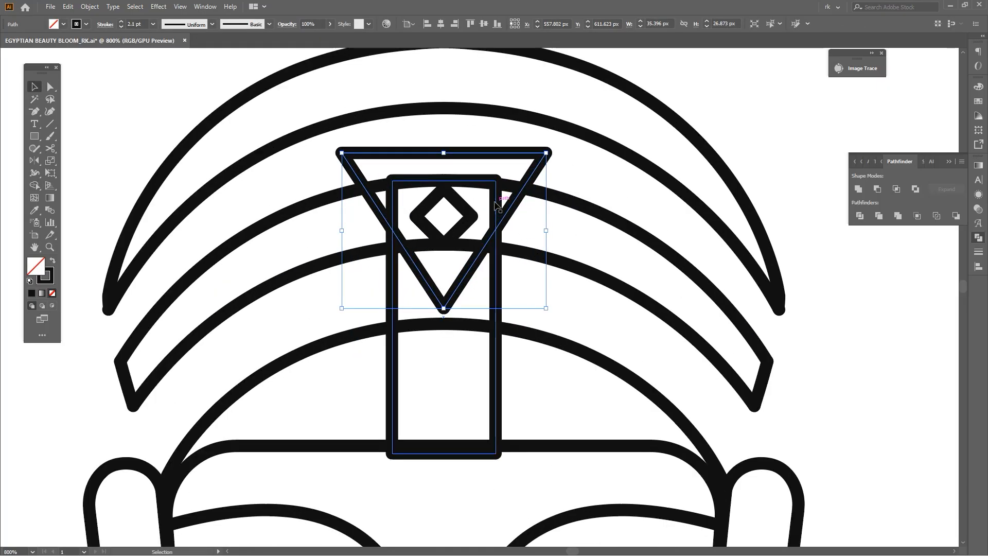
drag(514, 207, 514, 219)
drag(537, 227, 495, 224)
key(v)
drag(531, 242, 525, 232)
scroll(531, 250, down, 2)
scroll(525, 230, up, 1)
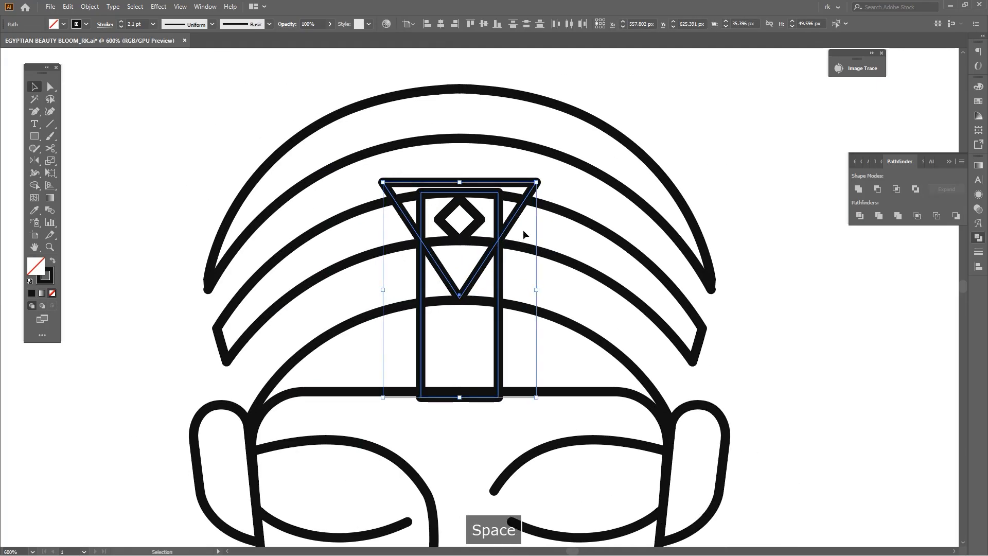
key(shift+m)
key(v)
click(546, 228)
scroll(545, 229, down, 2)
Extend the ornament's lower edge below the forehead line and round its two lower corners to 4.02 px
key(space)
key(a)
scroll(507, 320, up, 3)
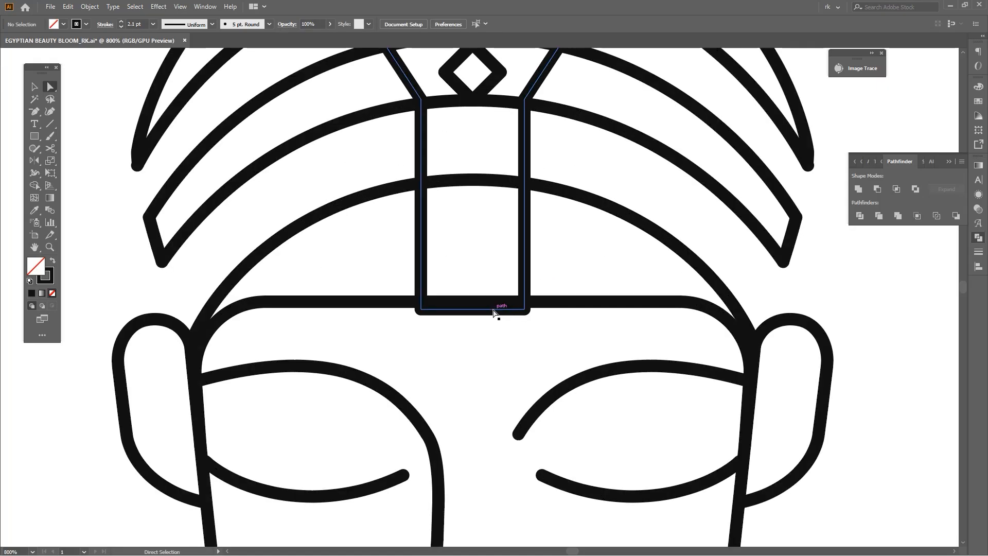
drag(495, 329, 495, 342)
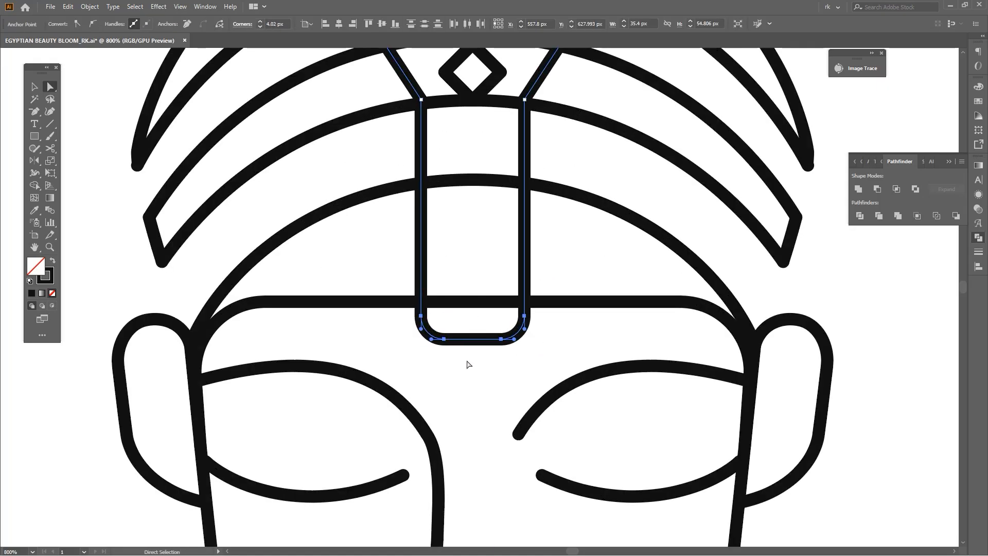
click(467, 362)
scroll(469, 375, down, 4)
Slim the ornament slightly around its centre and move the diamond up so its upper point meets the ornament's top edge
drag(471, 378, 464, 355)
scroll(478, 298, up, 2)
key(v)
click(472, 303)
key(ctrl+z)
scroll(500, 313, up, 1)
drag(499, 316, 491, 312)
drag(460, 430, 459, 367)
key(a)
drag(392, 364, 398, 360)
click(420, 326)
drag(429, 312, 447, 357)
key(v)
drag(447, 205, 446, 189)
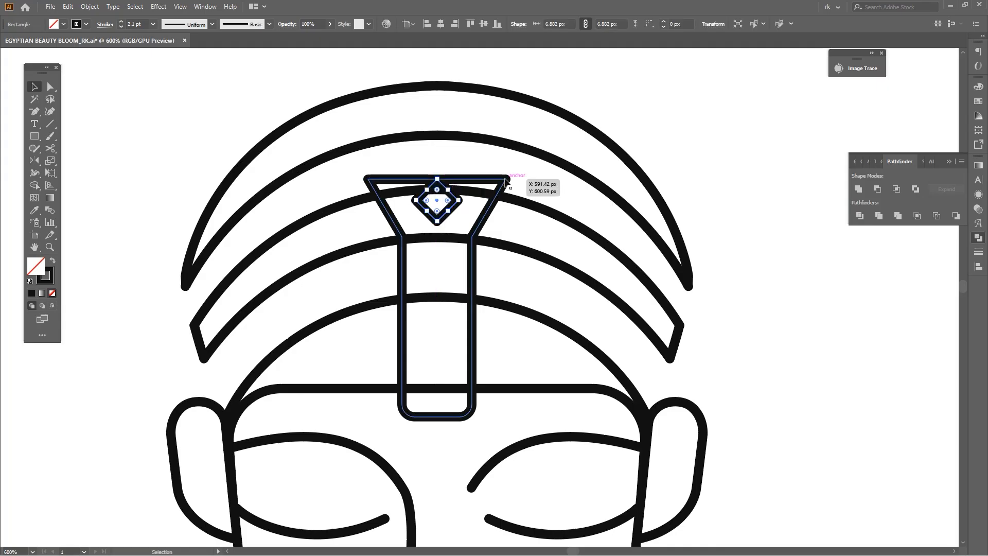
Give the ornament and diamond a white fill so they hide the headwrap lines behind them
click(506, 180)
key(i)
shift+click(82, 242)
drag(505, 282, 497, 289)
key(v)
click(498, 287)
Draw a vertical centre line with the Pen tool from the diamond's lower point to the ornament's bottom edge
key(p)
click(429, 227)
shift+click(430, 423)
drag(507, 365, 492, 356)
key(v)
click(492, 356)
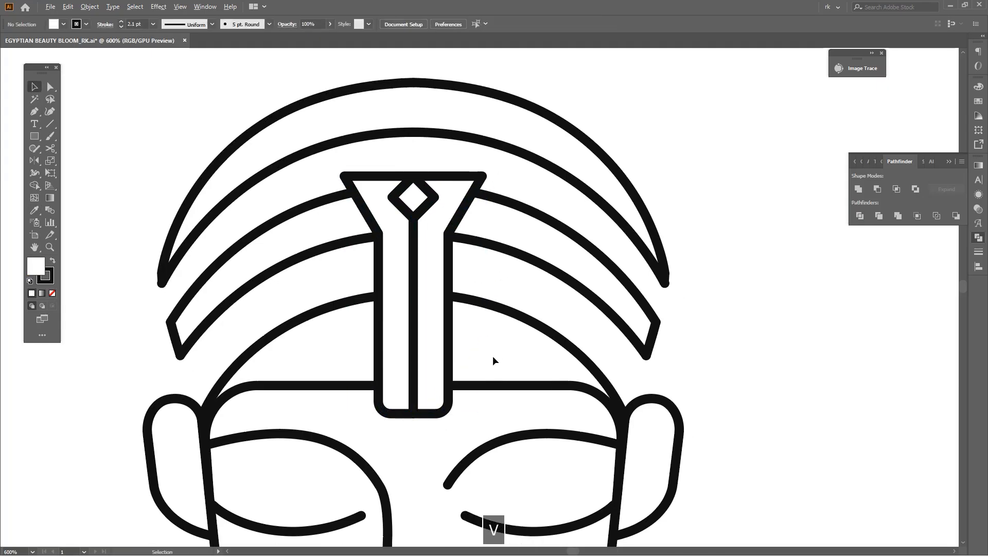
scroll(492, 356, down, 4)
scroll(558, 360, up, 1)
key(v)
mouse_move(572, 371)
mouse_down()
mouse_move(584, 365)
mouse_move(584, 379)
mouse_move(582, 368)
mouse_up()
key(v)
key(v)
scroll(472, 222, up, 3)
click(472, 234)
mouse_move(458, 248)
mouse_down()
mouse_move(459, 265)
mouse_move(454, 255)
mouse_up()
scroll(469, 282, down, 3)
click(584, 319)
scroll(472, 287, up, 3)
key(a)
scroll(453, 264, down, 3)
key(v)
click(641, 323)
Draw an unfilled open path with a horizontal segment about 78 px long above the headwrap and a long line down beside the face
drag(619, 338, 571, 265)
key(p)
key(slash)
click(404, 116)
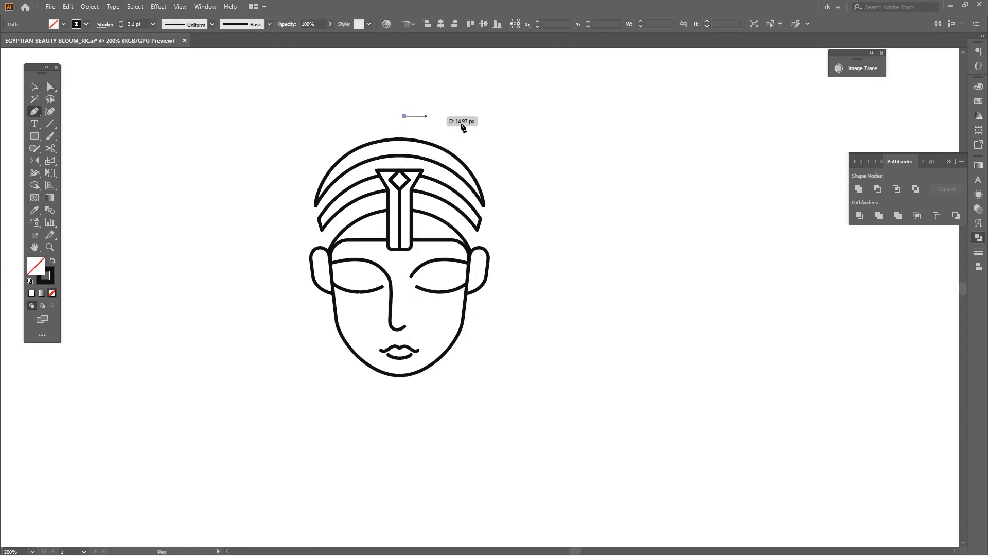
shift+click(518, 131)
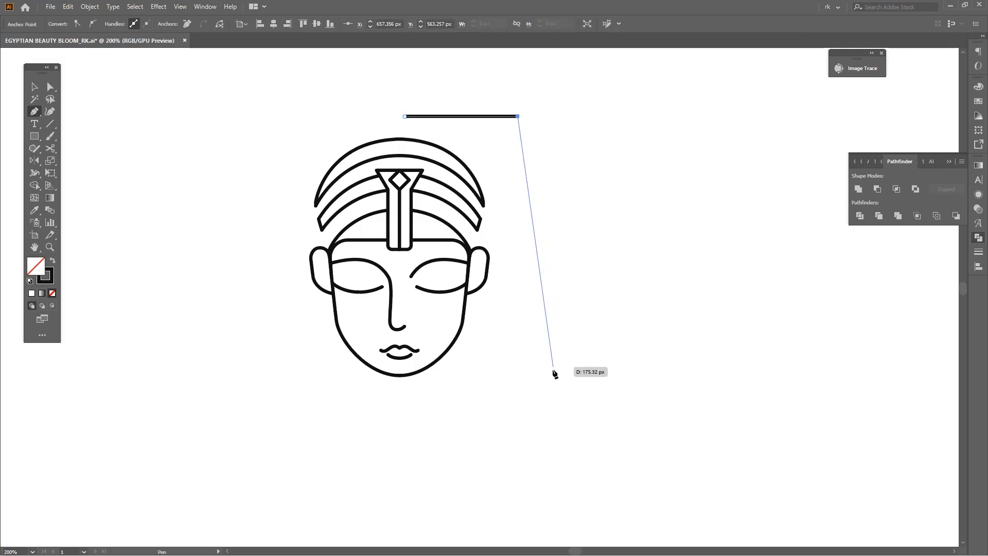
click(562, 410)
Move the outer path's lower end inward beneath its corner and align its upper start with the face's centre
key(a)
drag(533, 101, 505, 131)
drag(509, 126, 436, 249)
click(636, 253)
key(ctrl+z)
key(a)
drag(622, 363, 522, 409)
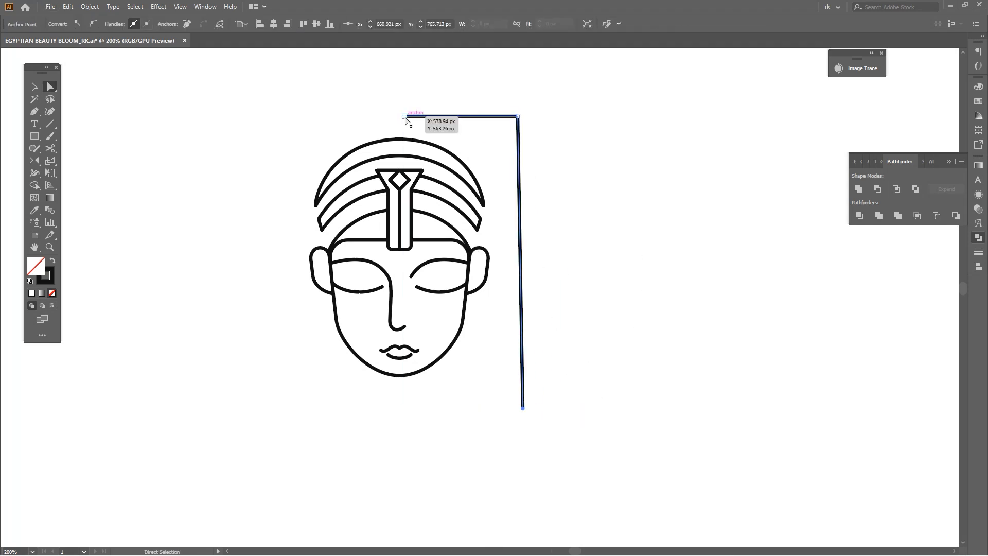
drag(441, 116, 399, 116)
click(498, 153)
key(space)
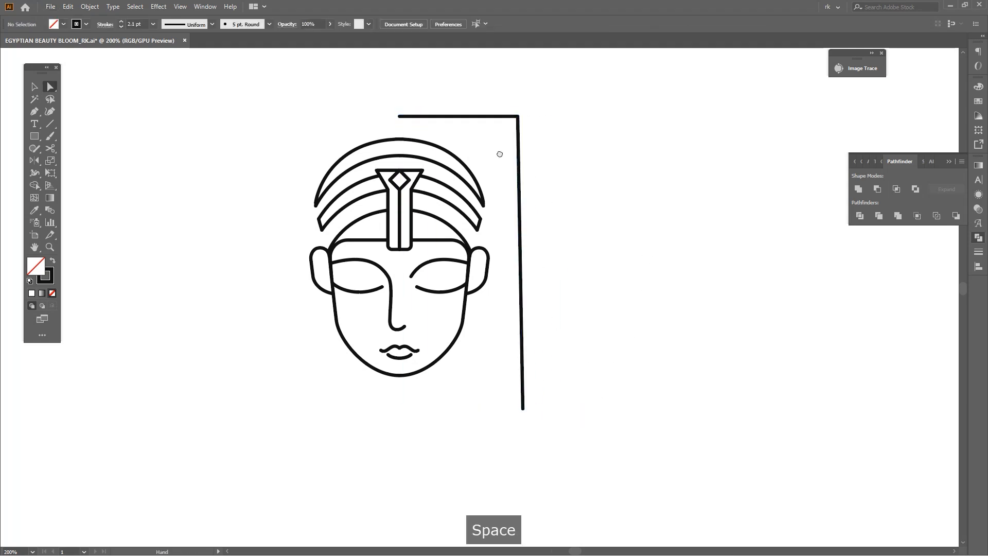
Move the outer path's corner inward and bring its horizontal segment closer to the headwrap so the side line slants outward
drag(499, 154, 497, 160)
key(a)
drag(516, 123, 455, 130)
scroll(414, 126, up, 2)
click(414, 125)
scroll(514, 175, down, 2)
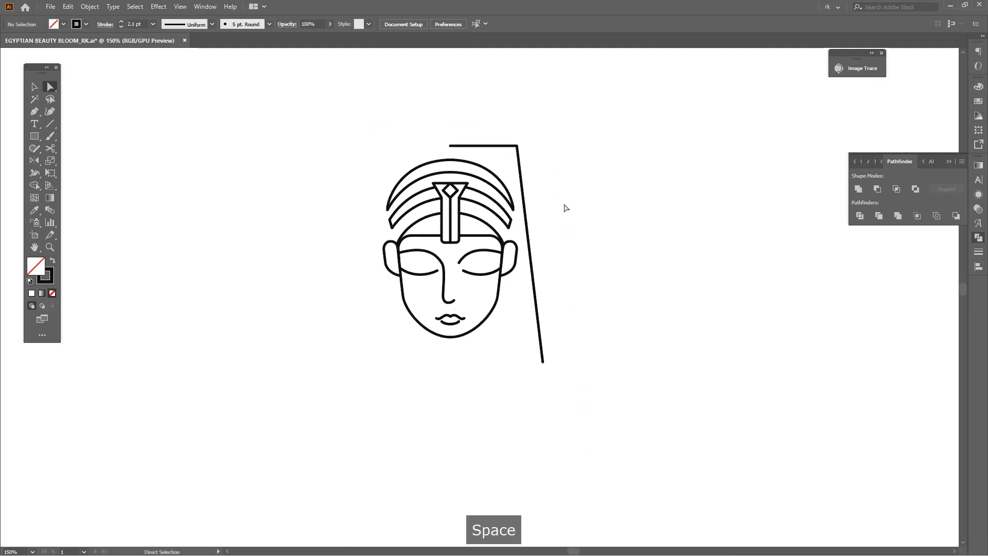
Round the outer path's upper corner into a wide smooth curve around the headwrap and fine-tune the rounding
key(v)
click(502, 124)
drag(532, 144, 446, 237)
scroll(534, 176, down, 1)
key(a)
click(579, 243)
drag(579, 243, 578, 245)
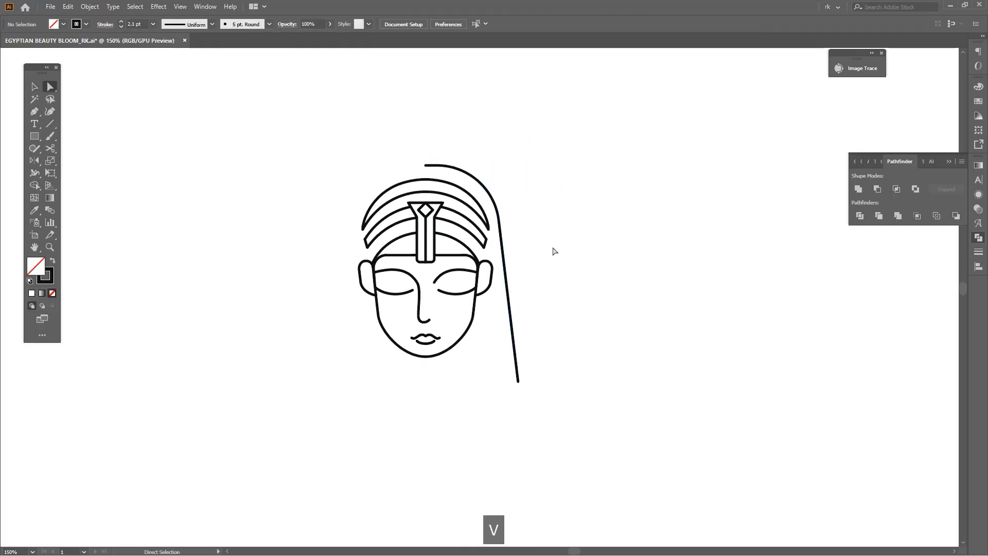
scroll(533, 228, up, 1)
key(a)
click(481, 175)
drag(476, 185, 403, 239)
click(556, 271)
drag(555, 271, 587, 255)
key(v)
key(v)
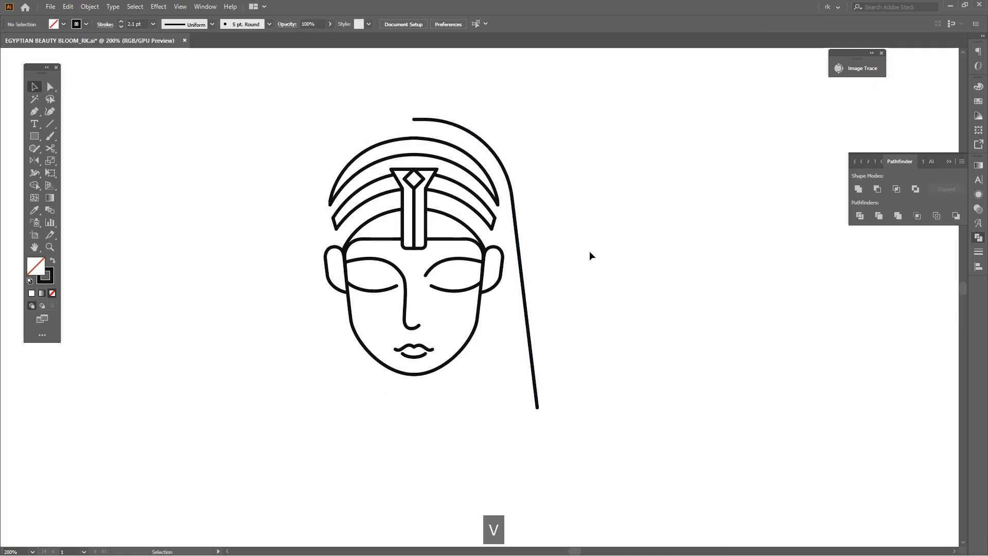
Draw a curved neck and shoulder line with the Pen tool from the jaw beneath the lips sweeping down and outward
drag(590, 317, 591, 255)
drag(510, 324, 494, 214)
key(p)
scroll(460, 259, up, 1)
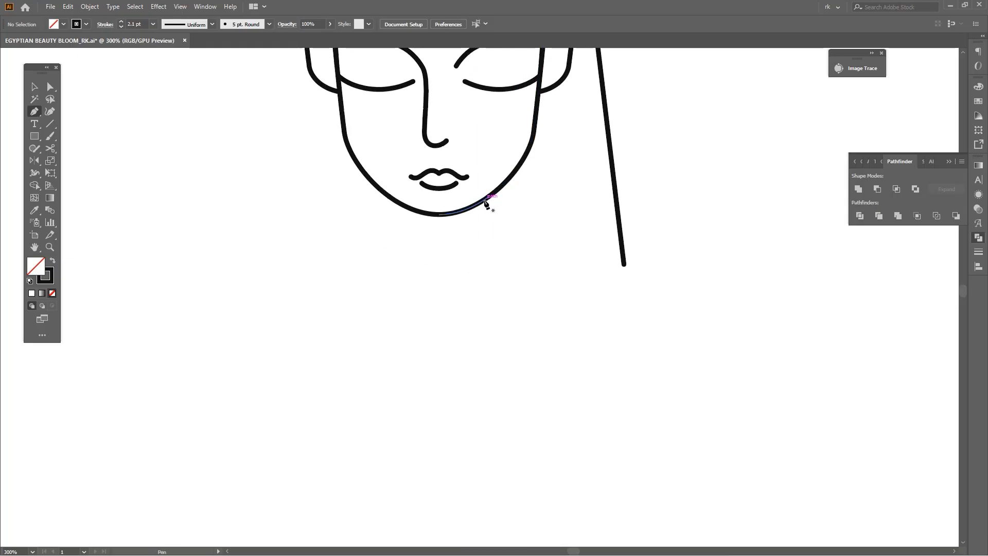
drag(490, 245, 490, 247)
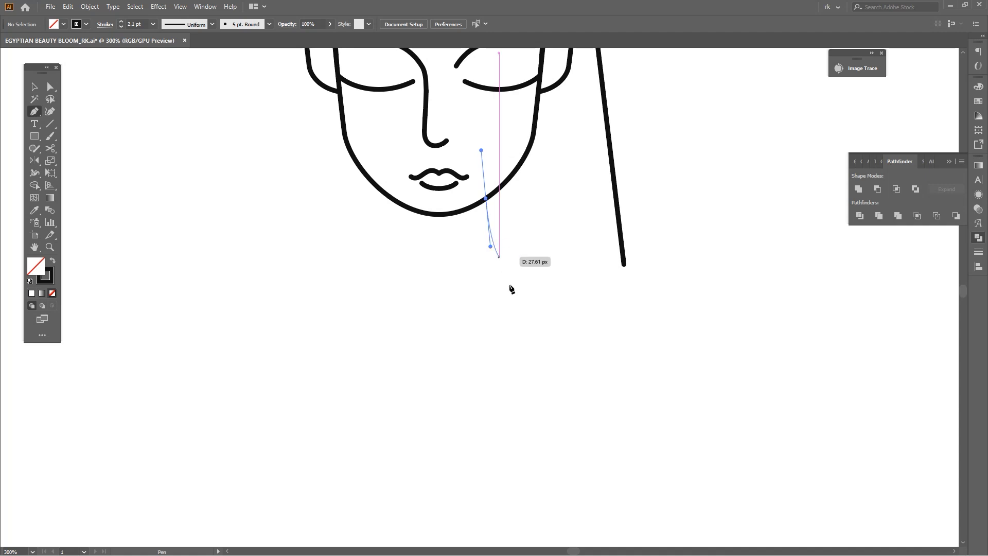
drag(632, 406, 674, 424)
Adjust the neck curve's anchors and handles to a smooth sweep about 46 px wide and 75 px high, starting on the jawline
key(space)
drag(655, 344, 665, 351)
key(a)
click(655, 348)
scroll(528, 275, up, 1)
drag(520, 270, 476, 305)
drag(492, 245, 486, 251)
scroll(494, 175, down, 2)
drag(557, 298, 560, 282)
scroll(499, 266, up, 1)
key(a)
drag(498, 252, 505, 266)
scroll(518, 167, up, 3)
Reflect a copy of the neck line across the vertical axis through the lips' centre to form the opposite side
key(space)
drag(518, 167, 693, 320)
key(v)
click(693, 319)
click(609, 296)
key(o)
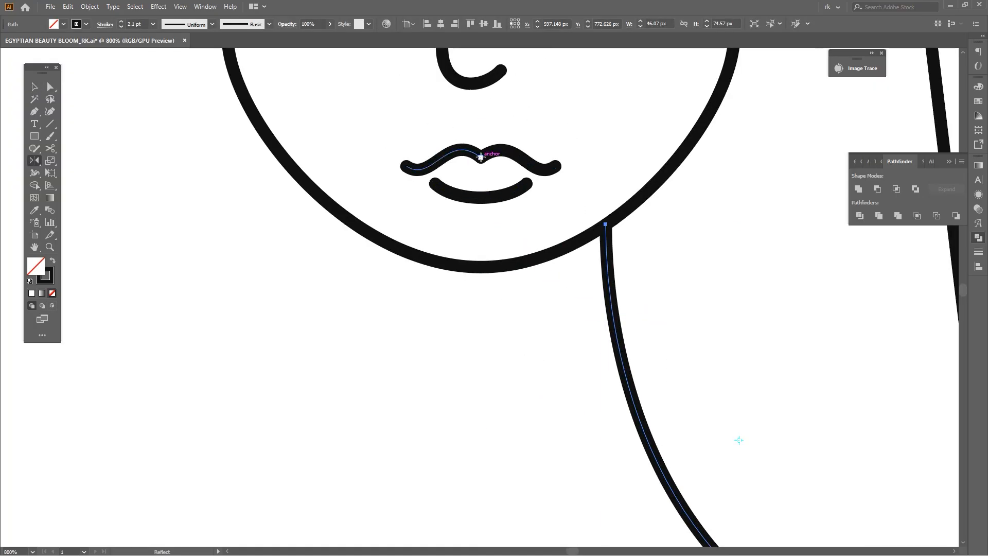
click(481, 158)
scroll(507, 193, down, 4)
drag(577, 274, 520, 319)
key(v)
click(530, 341)
Select both neck lines and enlarge them together slightly, keeping them centred under the face
scroll(532, 343, down, 1)
scroll(535, 342, down, 1)
drag(577, 350, 518, 325)
scroll(578, 294, up, 2)
drag(580, 309, 600, 318)
scroll(493, 247, up, 3)
drag(479, 226, 478, 237)
drag(526, 239, 516, 328)
Check the neck lines in outline view and seat their upper ends on the jawline
key(ctrl+y)
scroll(492, 236, up, 7)
drag(327, 179, 469, 178)
drag(631, 230, 548, 294)
key(v)
drag(623, 248, 623, 247)
scroll(663, 281, down, 3)
key(ctrl+y)
scroll(662, 283, down, 8)
key(v)
click(615, 292)
drag(624, 297, 599, 292)
key(v)
Draw a short vertical earring line with the Pen tool hanging down from the ear lobe
key(v)
drag(674, 346, 654, 341)
scroll(568, 296, up, 2)
drag(585, 254, 505, 271)
key(p)
click(515, 154)
click(515, 190)
drag(519, 246, 521, 272)
key(v)
click(511, 267)
scroll(512, 267, up, 1)
Draw a short horizontal bar beneath the earring line and duplicate it downward at even spacing to make four bars
key(p)
scroll(501, 213, up, 2)
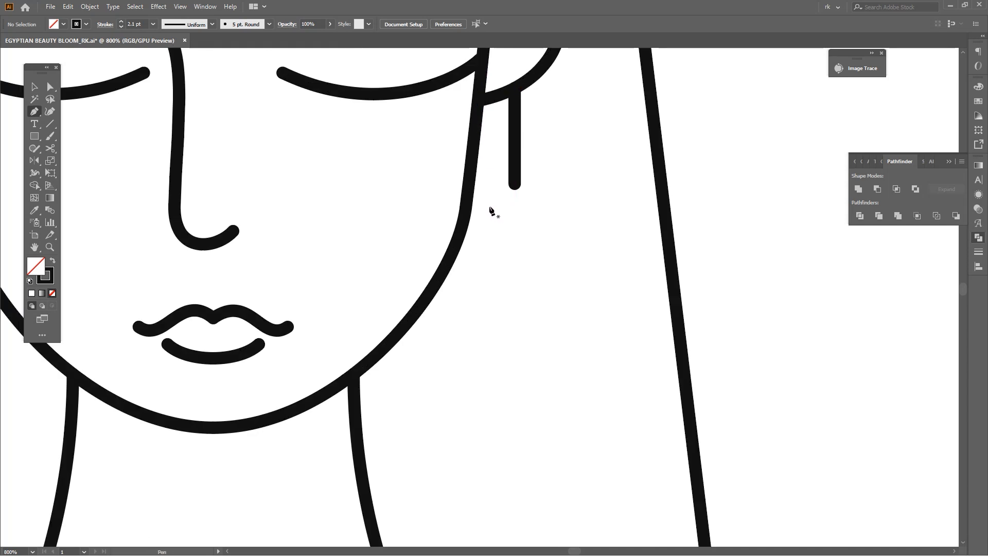
click(488, 206)
click(544, 207)
key(space)
key(v)
mouse_move(526, 214)
mouse_down()
mouse_move(502, 216)
mouse_move(502, 235)
mouse_up()
key(ctrl+d)
key(ctrl+d)
click(551, 294)
Narrow the four earring bars to about 7 px wide and centre them under the vertical earring line
scroll(547, 345, down, 3)
scroll(543, 337, up, 2)
drag(547, 321, 515, 214)
scroll(526, 245, up, 2)
drag(517, 273, 510, 273)
scroll(519, 247, down, 3)
scroll(524, 296, up, 3)
drag(526, 289, 477, 103)
drag(468, 229, 469, 251)
Set the stroke weight of the entire face artwork to 1.8 pt
scroll(499, 291, down, 5)
drag(654, 426, 263, 56)
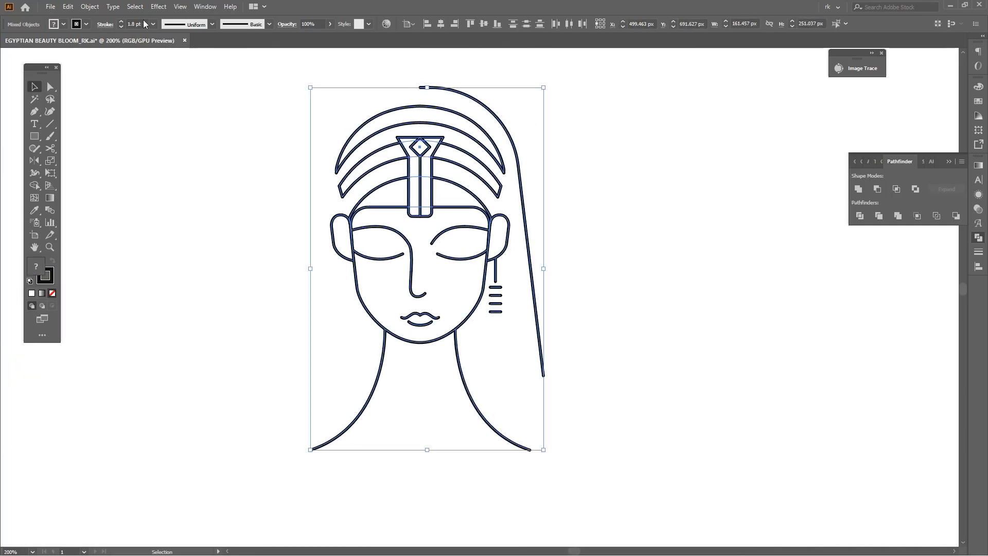
click(578, 227)
key(v)
Group the vertical line and four bars as one earring and reflect a copy onto the other ear
scroll(520, 317, up, 2)
drag(503, 322, 476, 251)
key(space)
drag(499, 340, 552, 334)
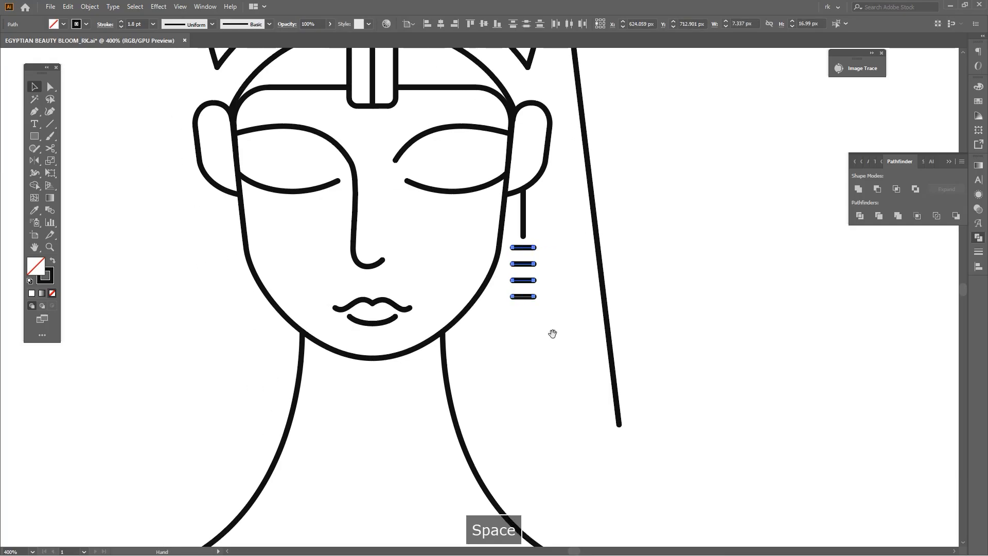
key(o)
drag(542, 223, 515, 256)
key(space)
drag(548, 236, 563, 266)
key(ctrl+g)
key(o)
drag(520, 358, 437, 382)
key(v)
click(561, 375)
Draw a wide rectangle over the neck and shoulders with its upper edge level with the outer hair line's lower end
scroll(561, 376, down, 3)
key(space)
drag(578, 399, 616, 331)
scroll(612, 330, up, 1)
key(m)
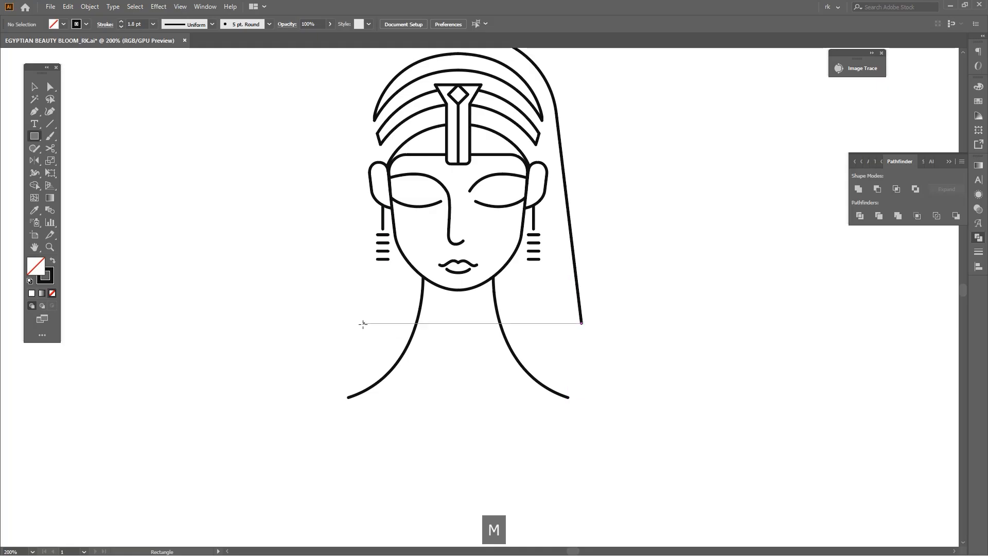
drag(311, 324, 646, 412)
key(space)
drag(701, 432, 702, 404)
key(space)
drag(643, 443, 686, 425)
key(v)
click(688, 424)
Draw an ellipse about 67 by 52 px over the neck, centred just below the lips
key(l)
scroll(524, 332, up, 1)
drag(492, 240, 590, 337)
key(v)
drag(494, 338, 495, 286)
drag(493, 144, 496, 176)
key(space)
drag(599, 238, 593, 284)
scroll(574, 294, up, 2)
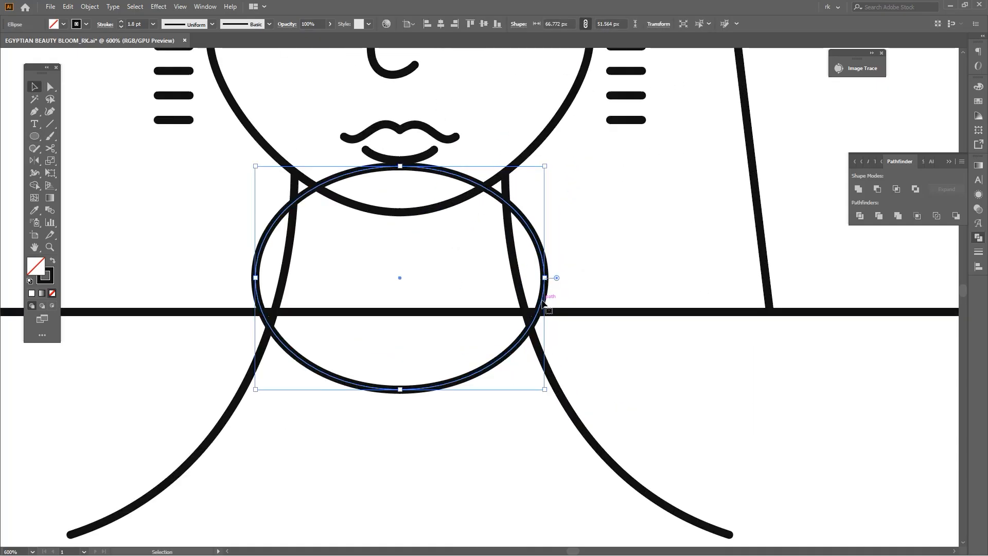
Duplicate the ellipse slightly upward and widen the lower ellipse to about 72 px, keeping both centred
key(alt)
drag(544, 280, 543, 241)
shift+click(554, 260)
scroll(581, 260, up, 1)
Remove the ellipses' overlapping area with Shape Builder to leave a necklace crescent, and group the result
key(shift+m)
alt+click(539, 187)
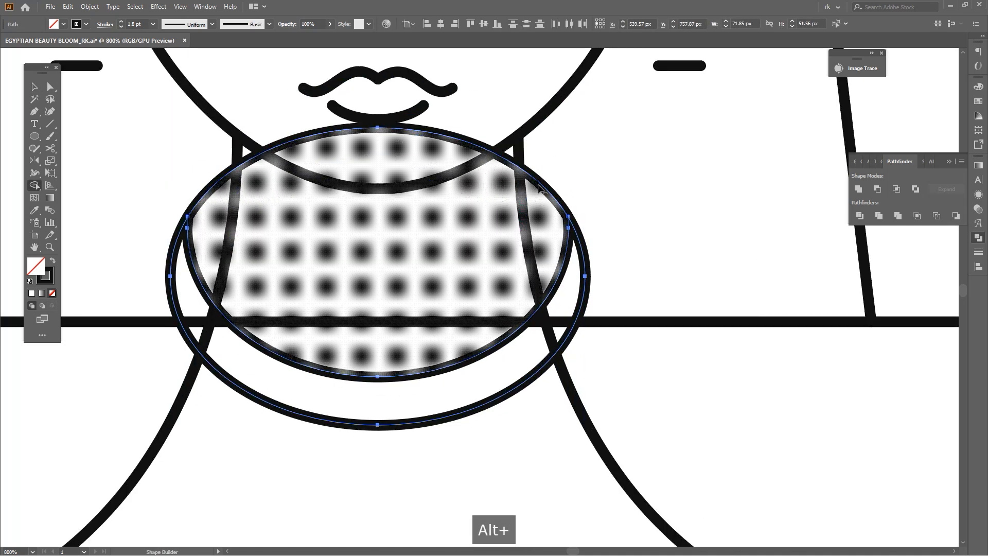
alt+click(539, 185)
scroll(651, 205, down, 3)
drag(651, 207, 595, 224)
key(v)
key(ctrl+g)
scroll(538, 257, up, 1)
click(634, 273)
key(a)
key(ctrl+3)
scroll(635, 268, down, 1)
scroll(634, 266, right, 1)
key(ctrl+z)
Move the rectangle down clear of the shoulders and position the necklace crescent around the neck just below the chin
drag(634, 274, 640, 433)
click(572, 253)
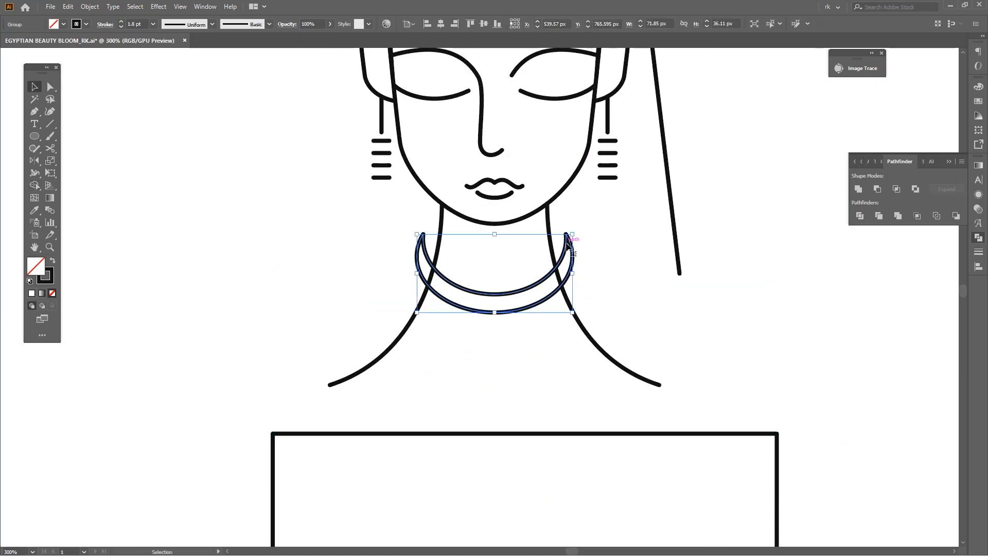
drag(567, 246, 568, 234)
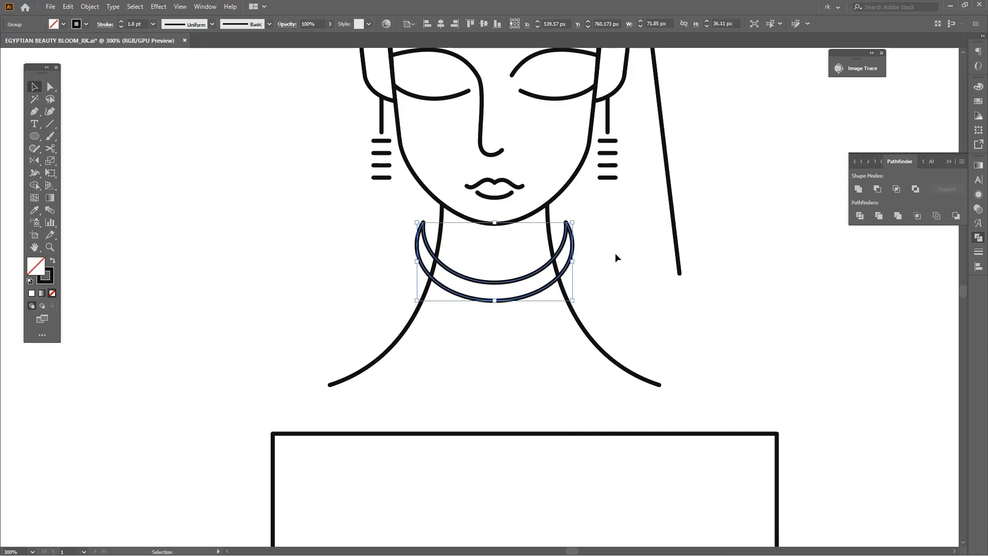
key(space)
drag(616, 256, 613, 268)
key(v)
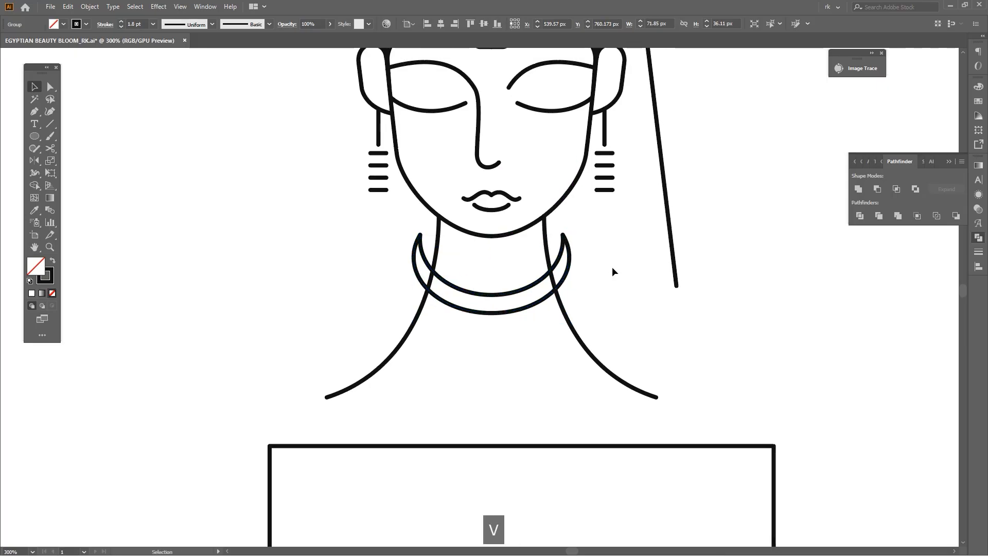
drag(566, 276, 566, 283)
Trim the necklace ends that extend beyond both neck lines with Shape Builder, leaving two curved bands across the neck
key(space)
key(a)
shift+click(563, 315)
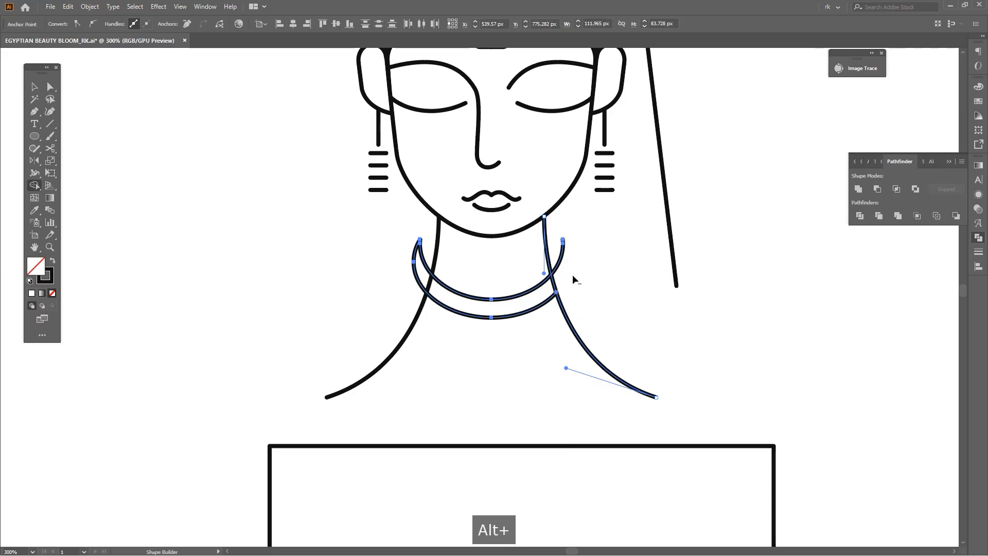
alt+click(543, 281)
key(ctrl+z)
key(a)
shift+click(432, 263)
key(shift+m)
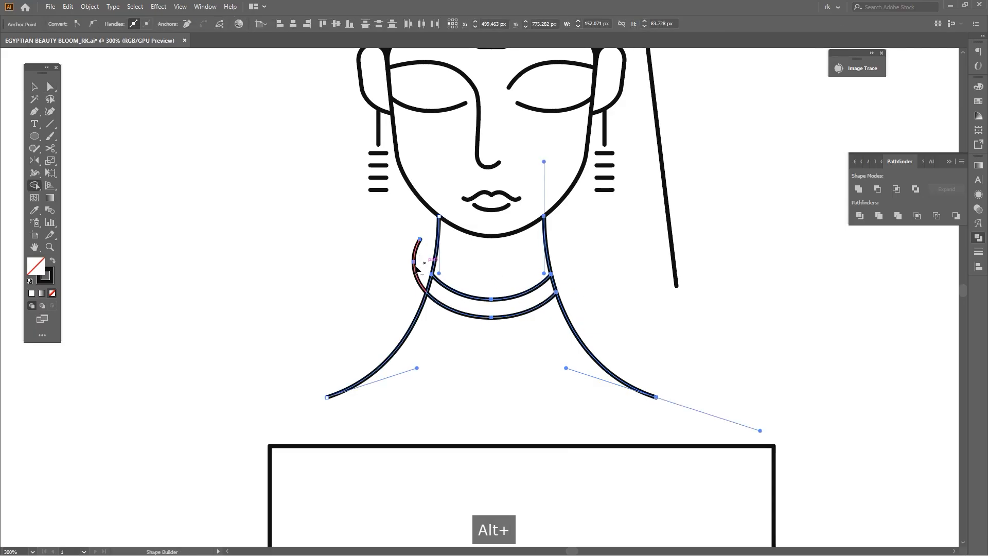
alt+click(416, 265)
key(a)
key(v)
click(358, 276)
Duplicate the outer hair path about 12 px outward and 12 px upward
scroll(365, 278, down, 2)
drag(408, 313, 430, 406)
click(539, 287)
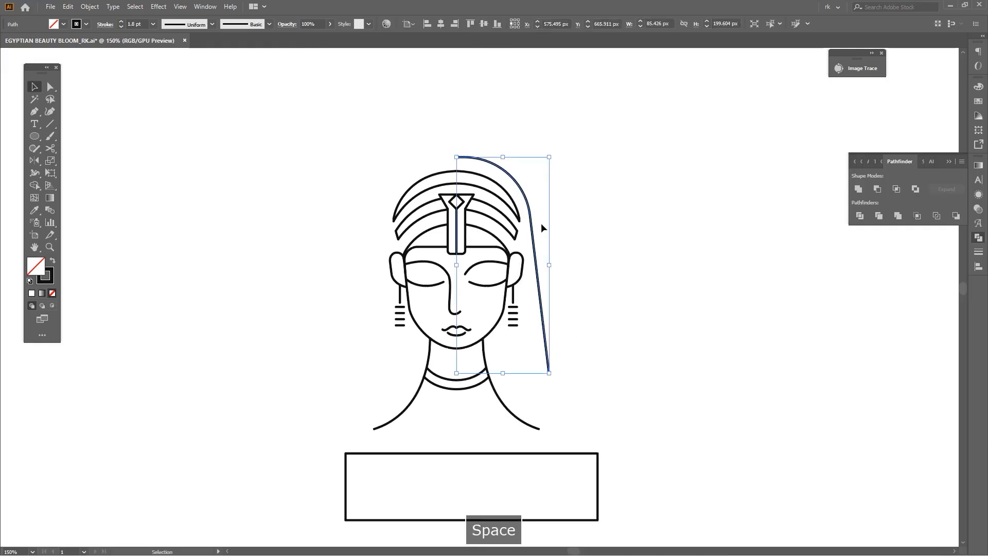
scroll(535, 211, up, 1)
drag(528, 219, 542, 206)
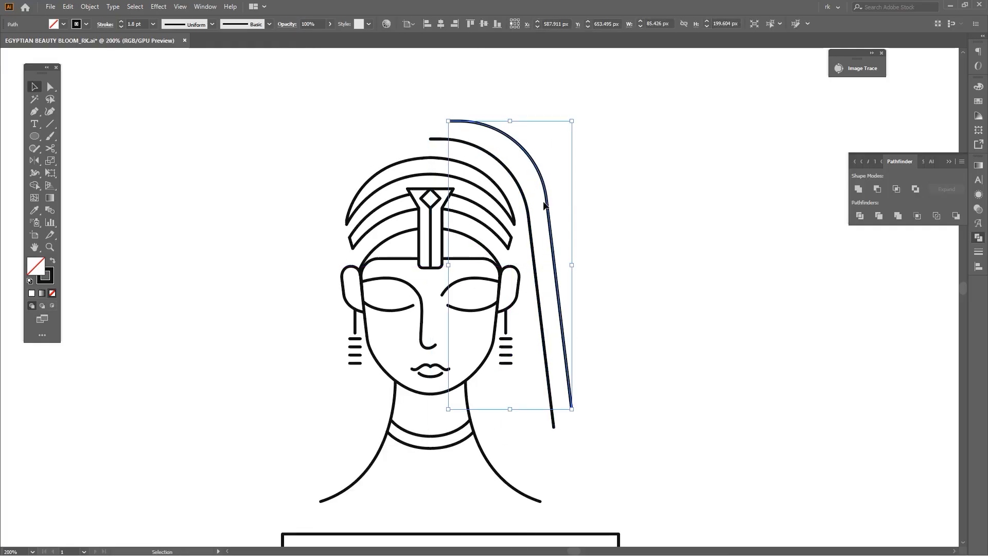
Square off the duplicated outer hair path's rounded corner and extend its top end horizontally to the face's vertical centre line
drag(478, 144, 418, 90)
key(ctrl+z)
click(677, 241)
key(a)
drag(554, 139, 519, 160)
drag(460, 209, 521, 178)
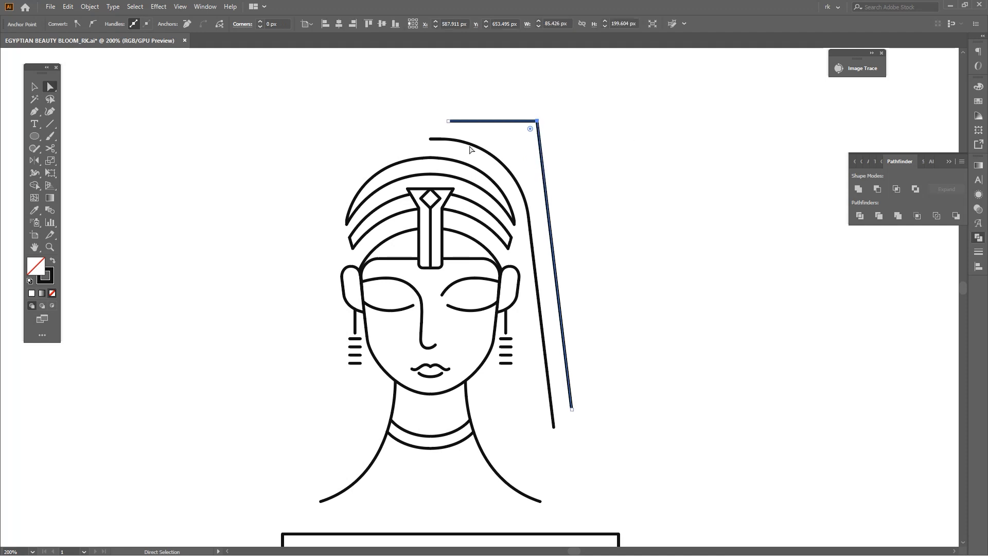
drag(448, 124, 429, 122)
click(646, 203)
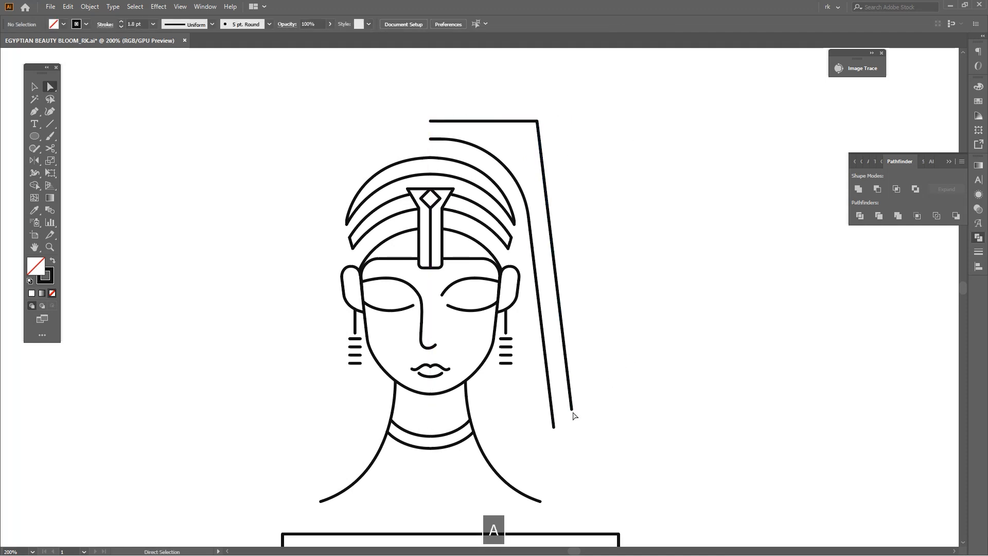
Round the corner of the second hair line with a radius of about 69 px
drag(556, 272, 575, 230)
drag(534, 130, 470, 241)
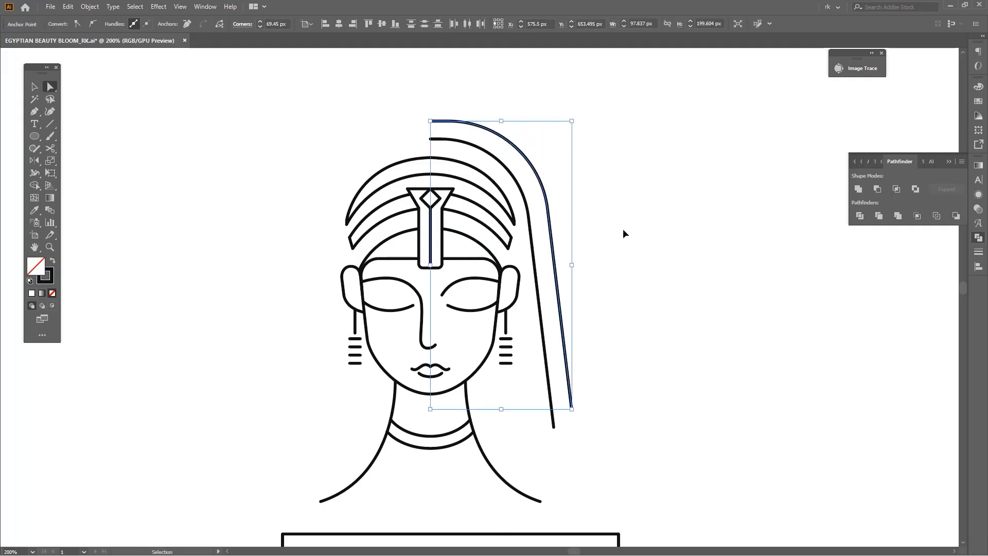
drag(615, 231, 611, 243)
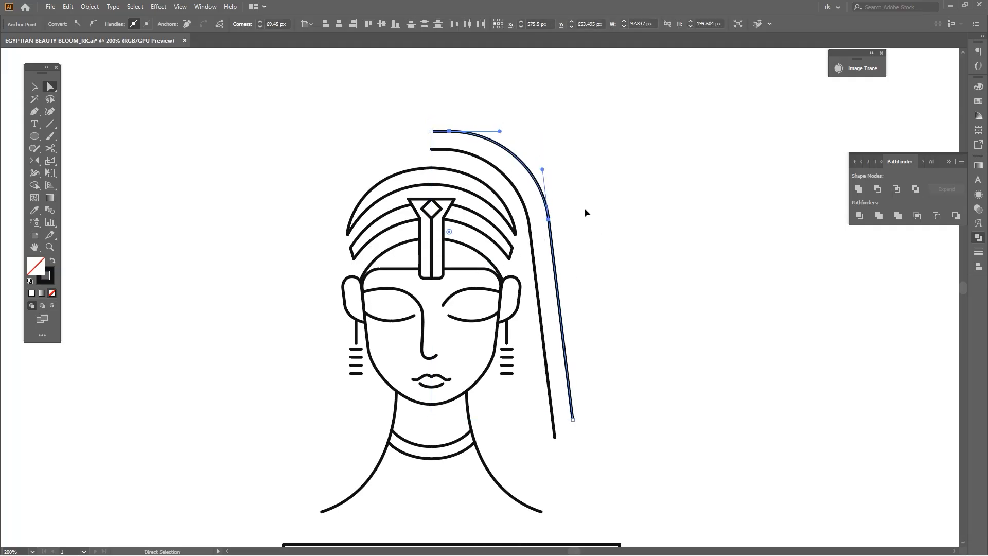
key(ctrl+z)
key(ctrl+shift+z)
Widen the gap between the two outer hair lines slightly by shifting the outer one upward
key(v)
drag(564, 188, 578, 243)
scroll(517, 204, up, 2)
scroll(405, 167, up, 2)
drag(406, 168, 405, 157)
click(487, 216)
scroll(488, 216, down, 3)
scroll(643, 254, down, 2)
Duplicate the outermost hair path outward and upward as a third hair line
drag(671, 271, 533, 251)
scroll(648, 284, up, 1)
key(v)
scroll(483, 192, up, 2)
key(a)
click(455, 228)
drag(310, 368, 299, 377)
key(v)
click(561, 239)
scroll(585, 233, down, 2)
drag(531, 245, 531, 224)
Extend the third hair line to the vertical centre line at its top and lengthen its lower end, keeping the rounded corner
drag(571, 277, 515, 182)
drag(515, 372, 588, 427)
drag(524, 122, 525, 144)
key(a)
click(489, 149)
click(550, 159)
drag(573, 223, 573, 232)
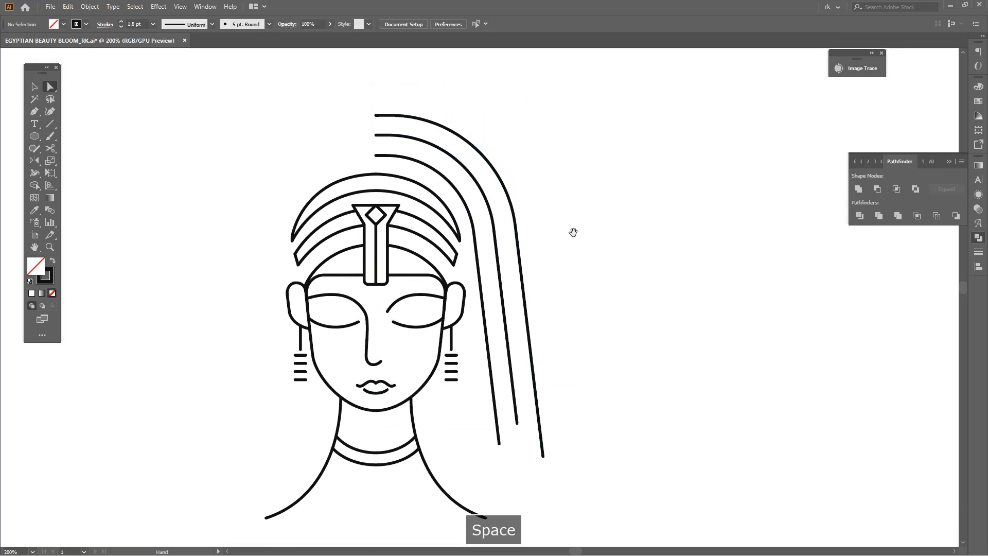
key(v)
scroll(572, 232, down, 1)
scroll(570, 249, up, 1)
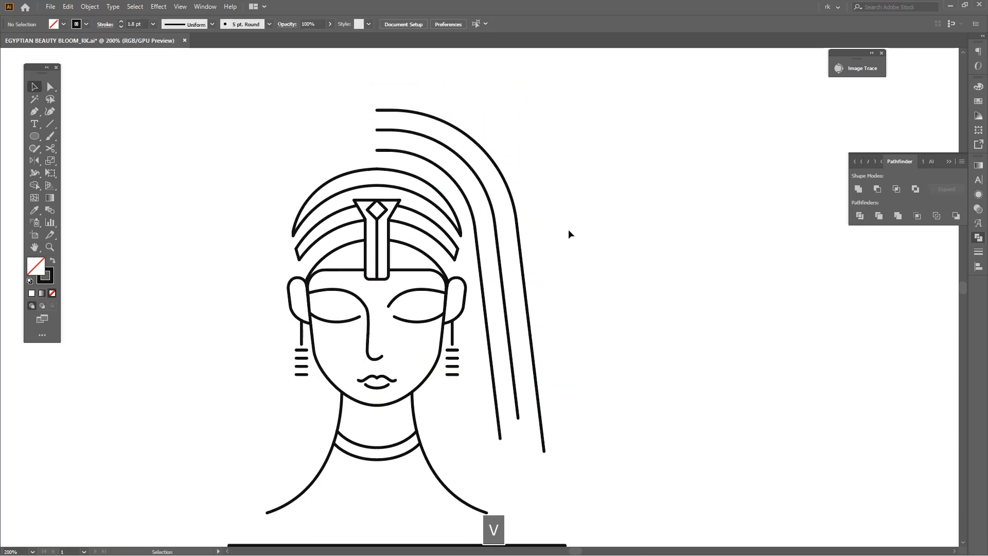
key(space)
scroll(585, 338, down, 2)
drag(585, 337, 607, 407)
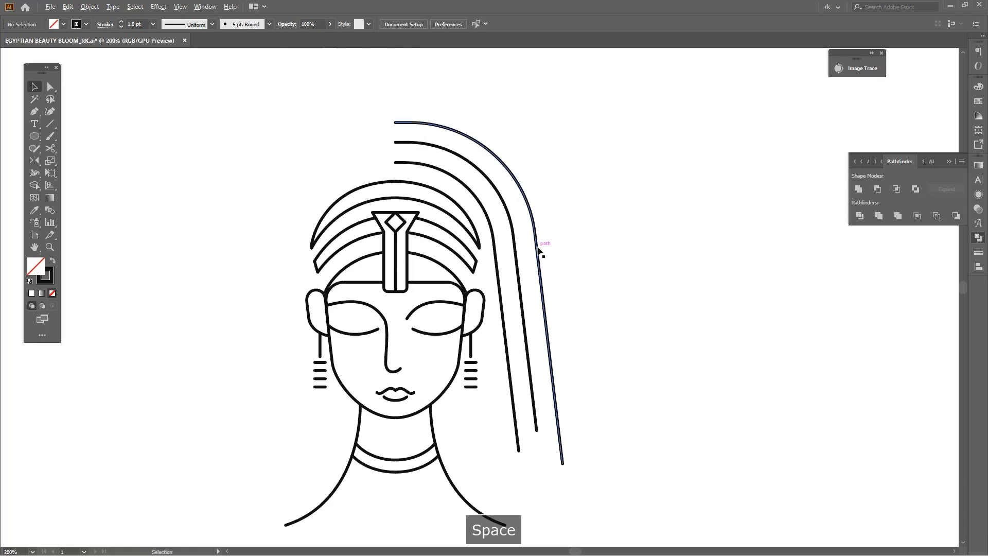
key(v)
scroll(548, 281, down, 1)
key(space)
drag(581, 279, 592, 281)
key(v)
drag(600, 361, 601, 330)
scroll(600, 389, up, 1)
Draw a rectangle about 219 × 80 px across the neck and shoulders, its upper edge crossing the lower hair ends
key(space)
drag(601, 390, 652, 344)
key(space)
key(m)
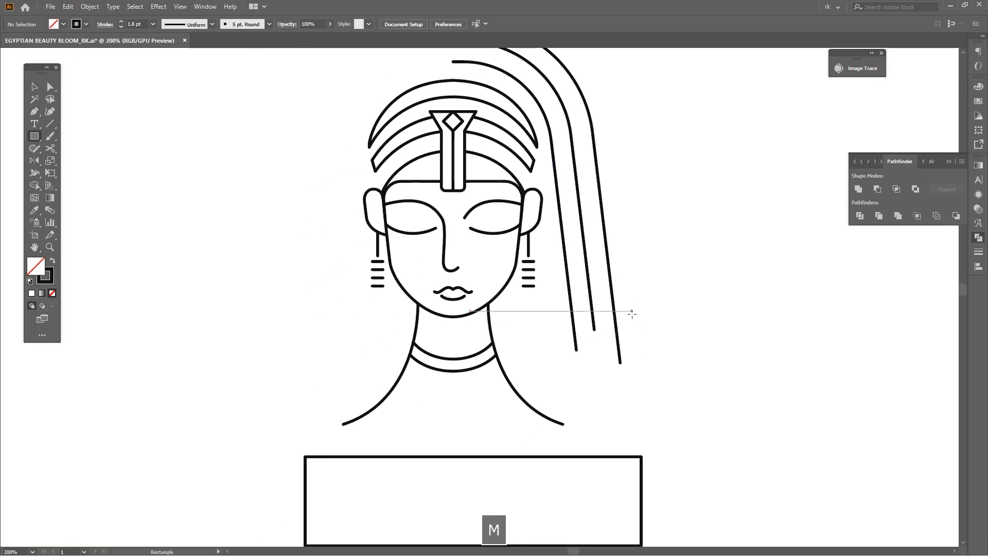
drag(614, 352, 320, 442)
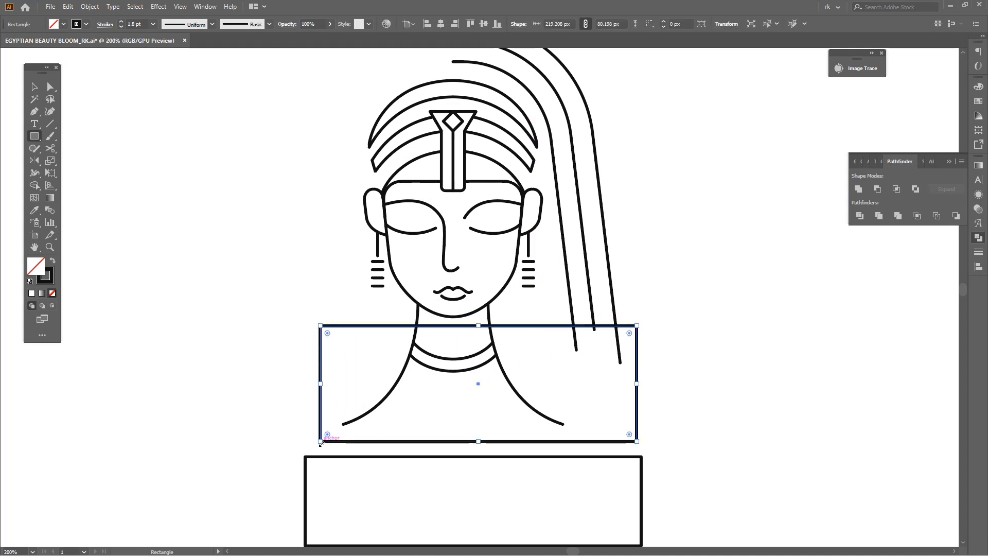
Shorten the nose line slightly by raising its lower end
key(v)
click(474, 273)
scroll(498, 268, up, 1)
drag(473, 273, 541, 260)
click(466, 305)
scroll(466, 305, up, 3)
scroll(467, 305, down, 4)
scroll(544, 262, up, 1)
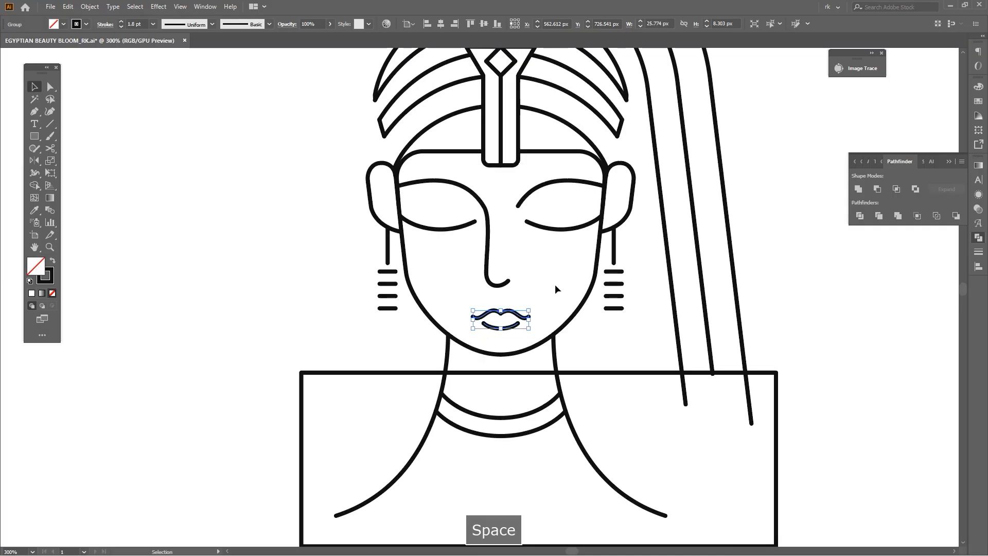
click(550, 276)
scroll(553, 273, up, 1)
click(441, 184)
drag(482, 297, 481, 287)
drag(610, 222, 619, 223)
Move the lips group slightly upward, away from the chin, keeping it horizontally centred
click(498, 331)
drag(497, 342, 508, 277)
scroll(503, 310, up, 2)
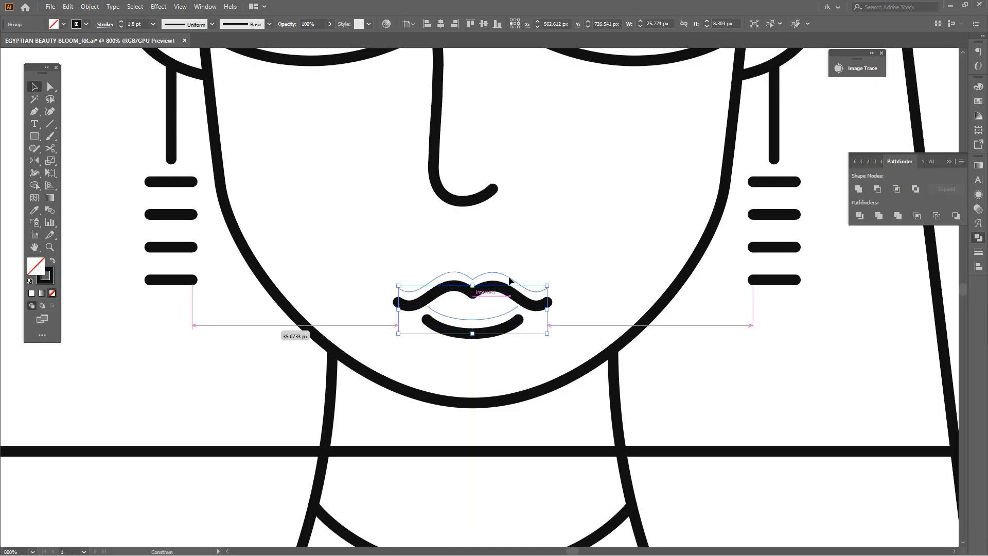
drag(508, 277, 508, 277)
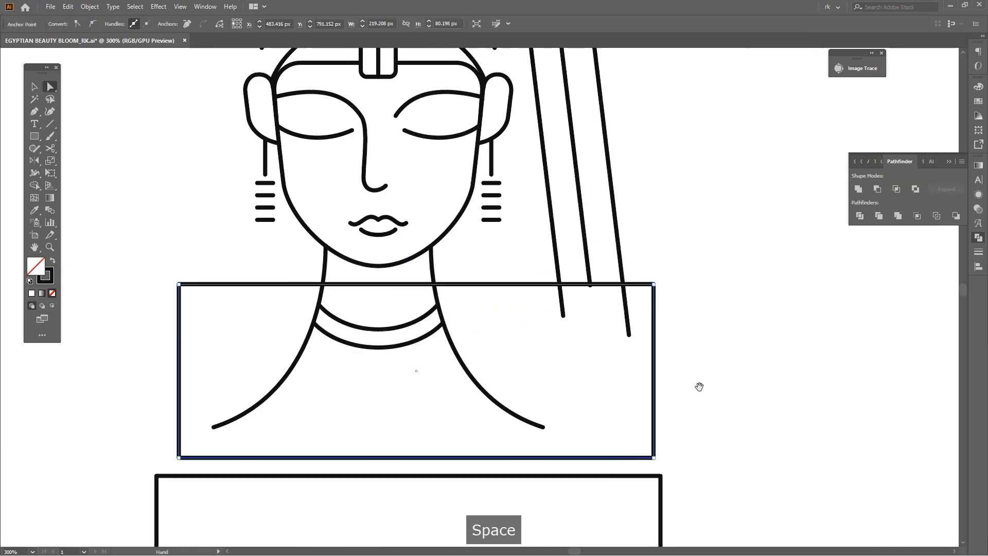
Delete the new rectangle's lower-right corner and trim the hair ends below its upper edge with Shape Builder
key(Delete)
key(a)
drag(678, 328, 555, 274)
scroll(605, 289, up, 4)
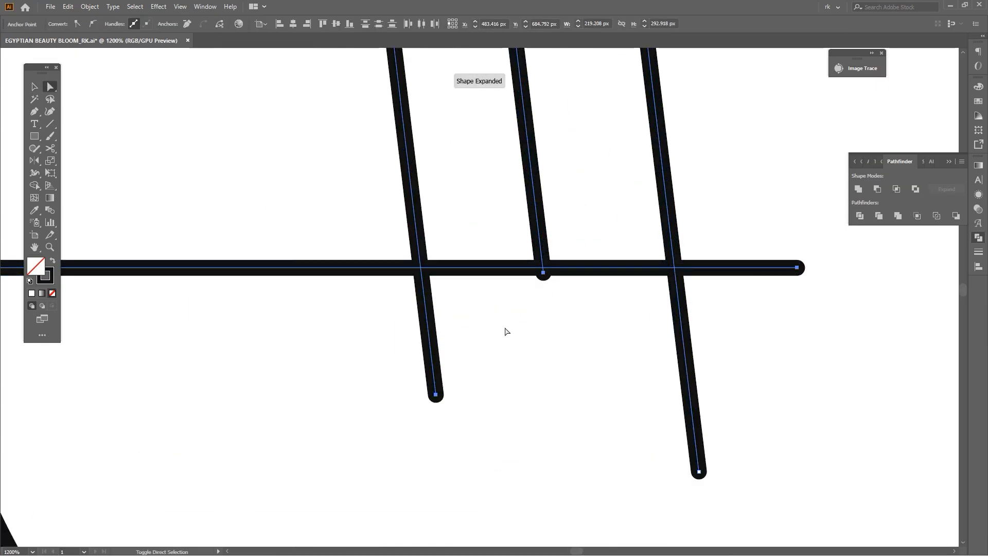
key(shift+m)
alt+click(427, 322)
drag(774, 327, 776, 327)
scroll(775, 329, down, 3)
drag(758, 364, 664, 388)
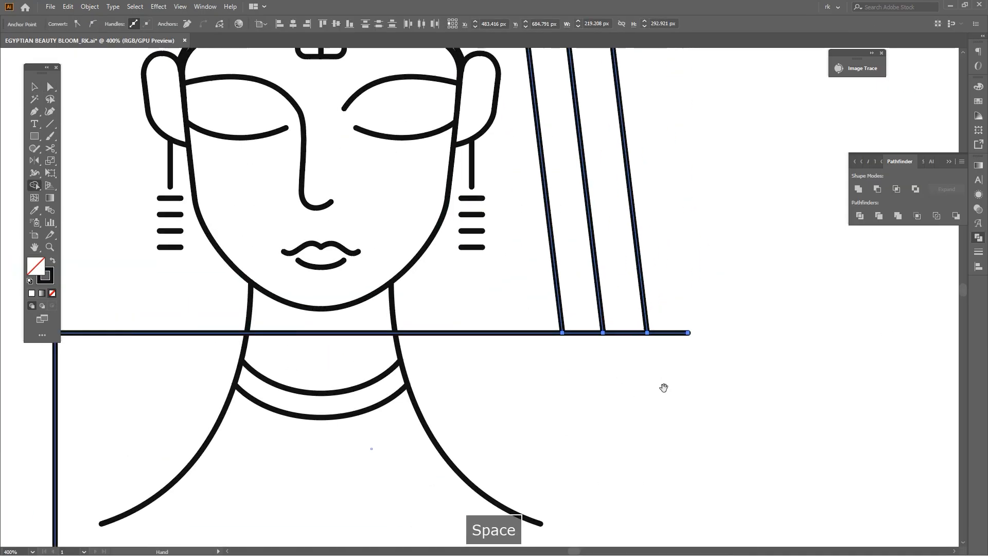
Delete the leftover rectangle outline that served to trim the hair ends
scroll(681, 313, down, 3)
key(v)
click(681, 321)
key(Delete)
Group the three hair lines and mirror a copy of them across the face's vertical centre line to complete the hair
drag(727, 171, 714, 223)
key(v)
drag(587, 120, 520, 176)
key(o)
scroll(533, 170, up, 2)
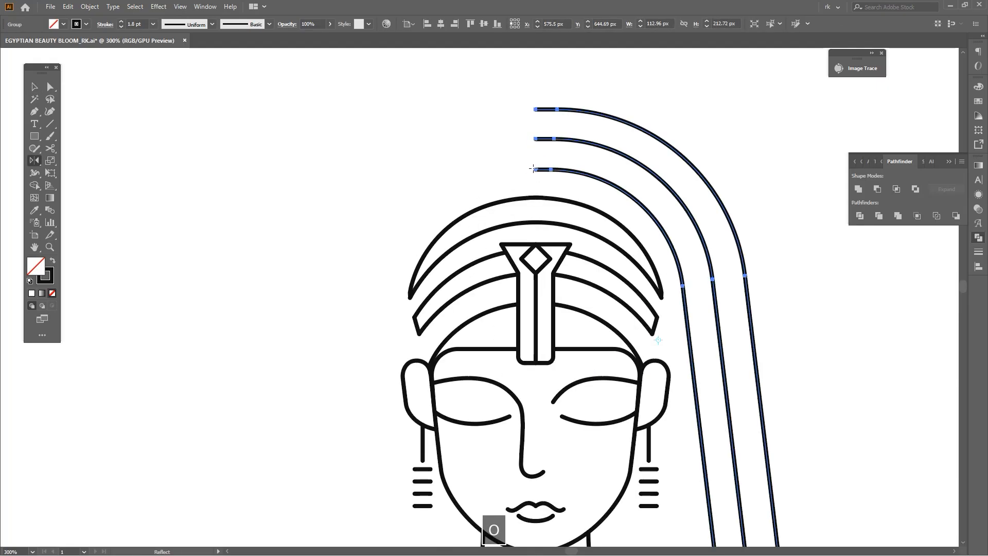
alt+shift+click(500, 224)
key(ctrl+z)
click(535, 170)
alt+shift+click(542, 195)
key(a)
drag(601, 194, 620, 188)
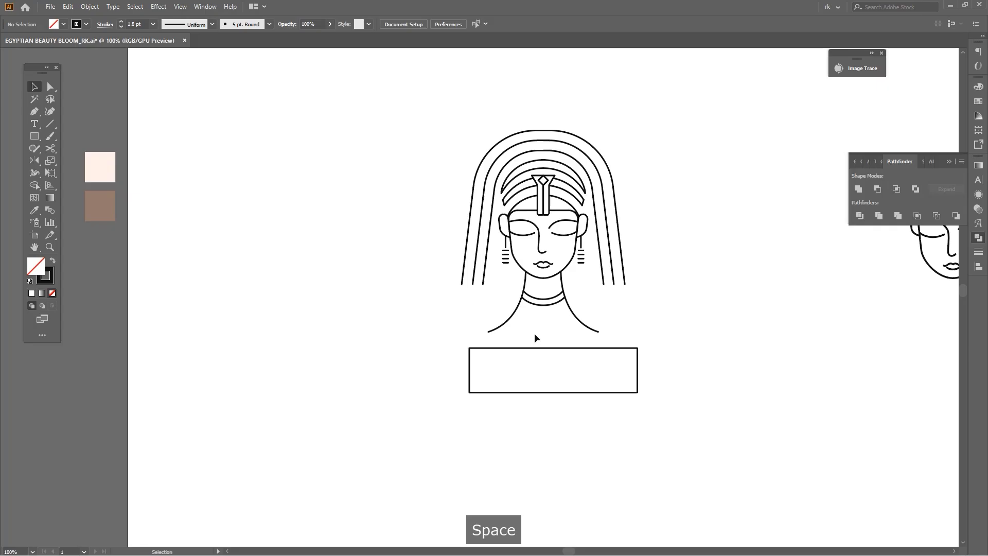
Move the lower rectangle up over the shoulders and align it horizontally centred with the lips
click(547, 348)
drag(548, 347, 545, 294)
scroll(548, 285, up, 2)
shift+click(551, 273)
shift+click(552, 273)
shift+click(544, 241)
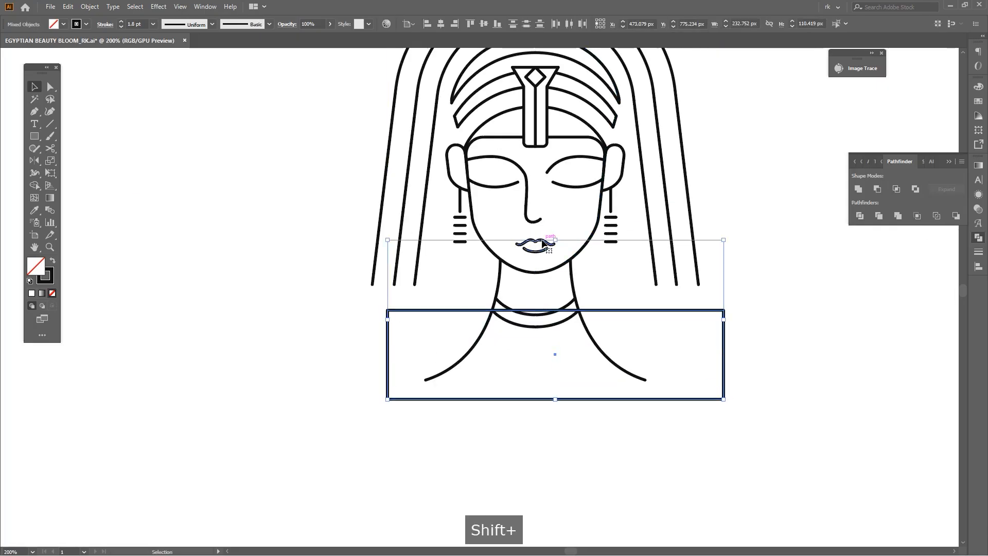
click(441, 24)
click(612, 310)
Raise the rectangle's upper edge to the hair ends and narrow it to the outermost hair lines, about 226 px wide
drag(536, 310, 541, 284)
key(space)
drag(775, 341, 753, 333)
scroll(684, 326, up, 3)
mouse_move(678, 346)
mouse_down()
mouse_move(628, 346)
mouse_move(663, 353)
mouse_up()
scroll(710, 334, down, 3)
click(729, 343)
key(space)
drag(739, 387, 724, 356)
scroll(724, 355, down, 1)
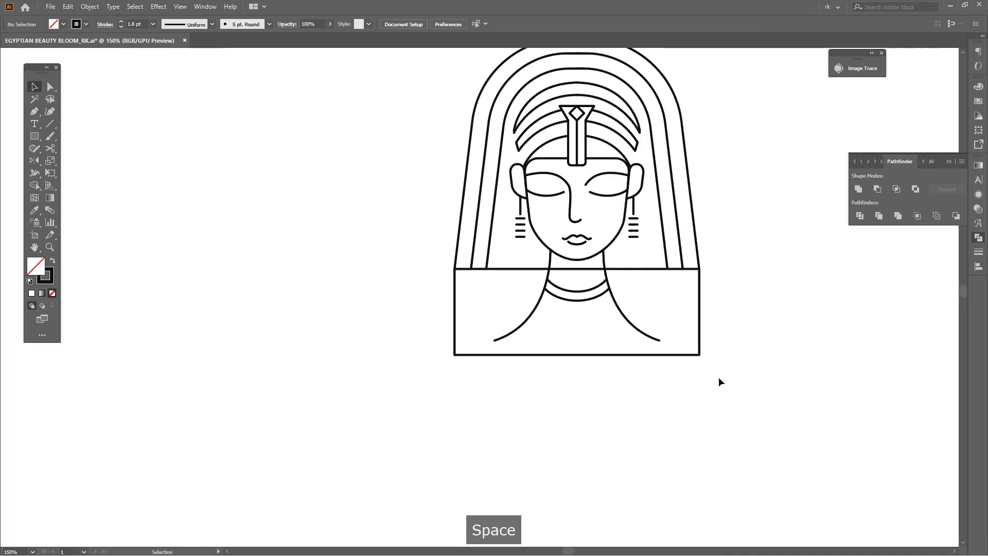
Extend the rectangle downward to about 112 px high and fully round its two lower corners
drag(584, 357, 585, 390)
key(a)
drag(722, 414, 393, 374)
drag(461, 384, 489, 203)
key(space)
drag(458, 437, 451, 411)
key(v)
click(450, 413)
Paste a copy of the rounded shape in front and scale it to about 159 × 79 px from its top centre
click(584, 363)
key(space)
mouse_move(582, 336)
mouse_down()
mouse_move(551, 367)
mouse_move(553, 340)
mouse_up()
key(ctrl+f)
key(v)
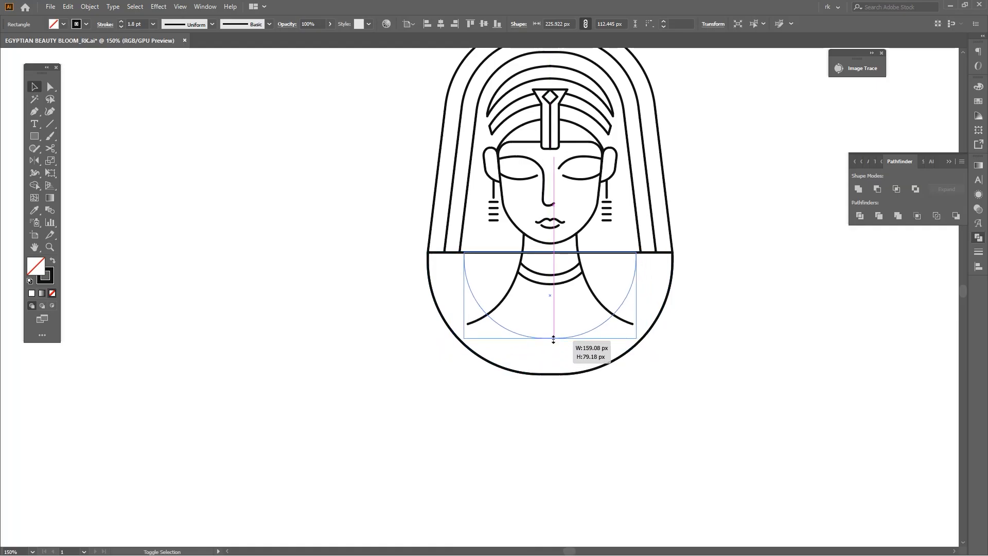
drag(553, 340, 553, 339)
click(646, 400)
key(space)
drag(660, 386, 598, 426)
Duplicate the inner rounded shape and scale the copy down slightly from its top centre to form a third nested shape
key(v)
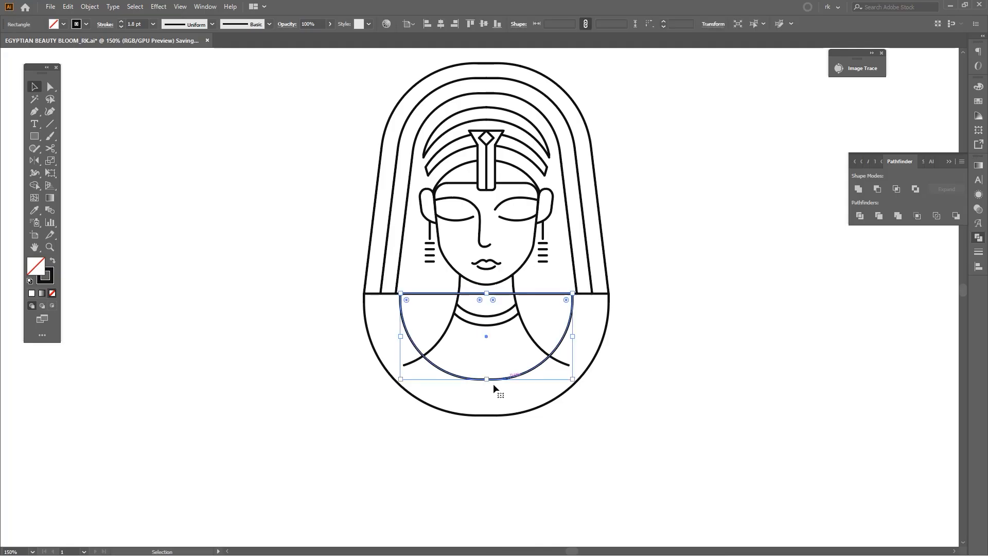
click(488, 379)
scroll(488, 379, up, 1)
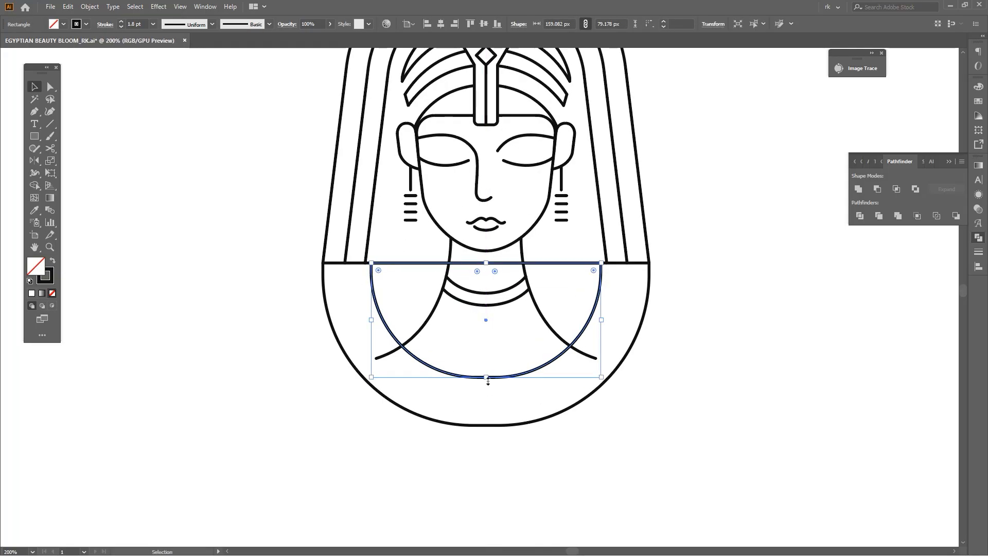
key(space)
drag(591, 412, 590, 426)
key(v)
click(629, 367)
scroll(630, 365, up, 1)
key(space)
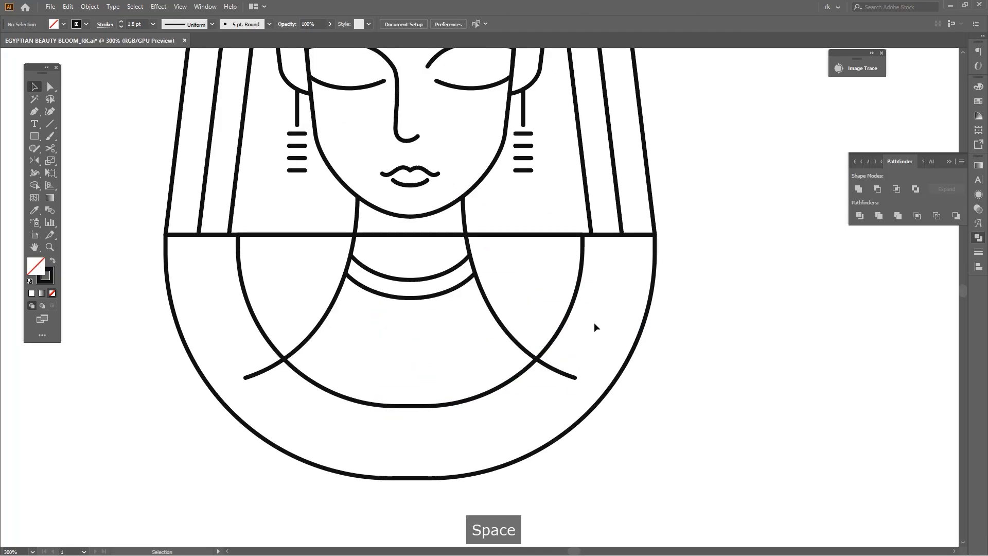
click(564, 321)
drag(564, 321, 606, 323)
key(v)
drag(460, 405, 456, 379)
Cut the innermost area out of the three nested collar shapes with Shape Builder, opening the collar around the neck
key(ctrl+1)
key(space)
drag(661, 418, 648, 405)
key(v)
click(625, 391)
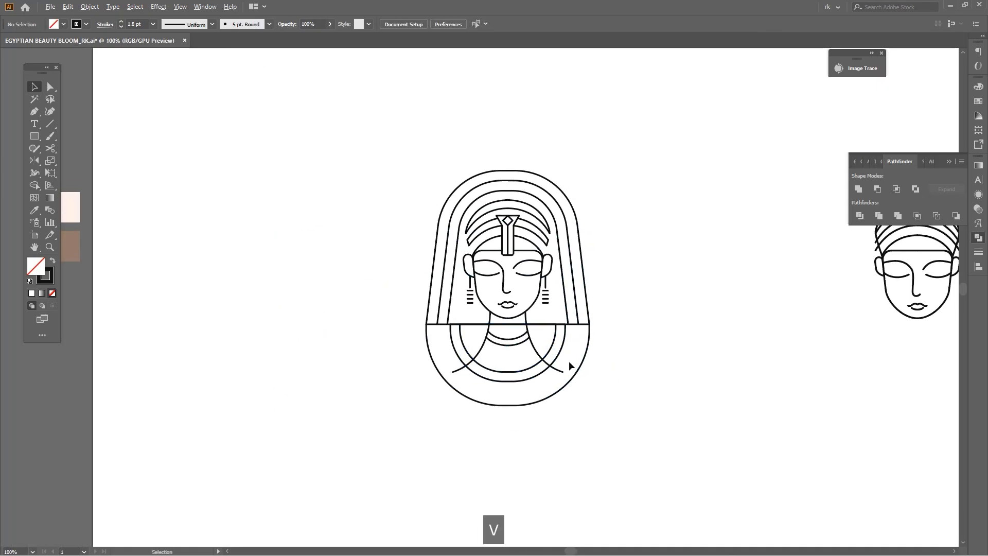
scroll(544, 345, up, 2)
key(a)
drag(680, 350, 680, 350)
key(shift+m)
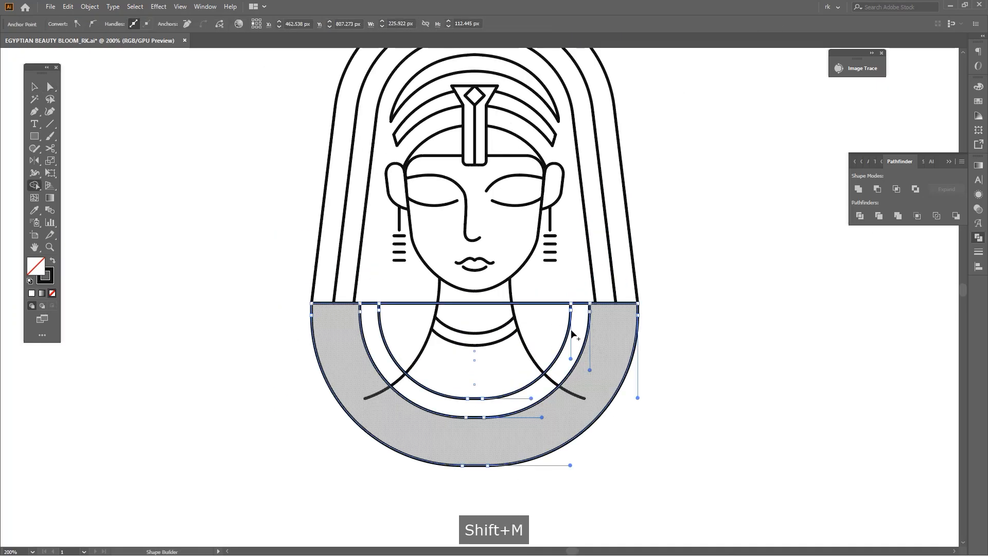
alt+click(551, 310)
key(space)
key(v)
click(686, 360)
Remove the parts of both shoulder lines that cross the narrow inner collar band with Shape Builder
drag(696, 388, 622, 369)
scroll(686, 361, down, 2)
key(space)
scroll(594, 352, up, 3)
key(a)
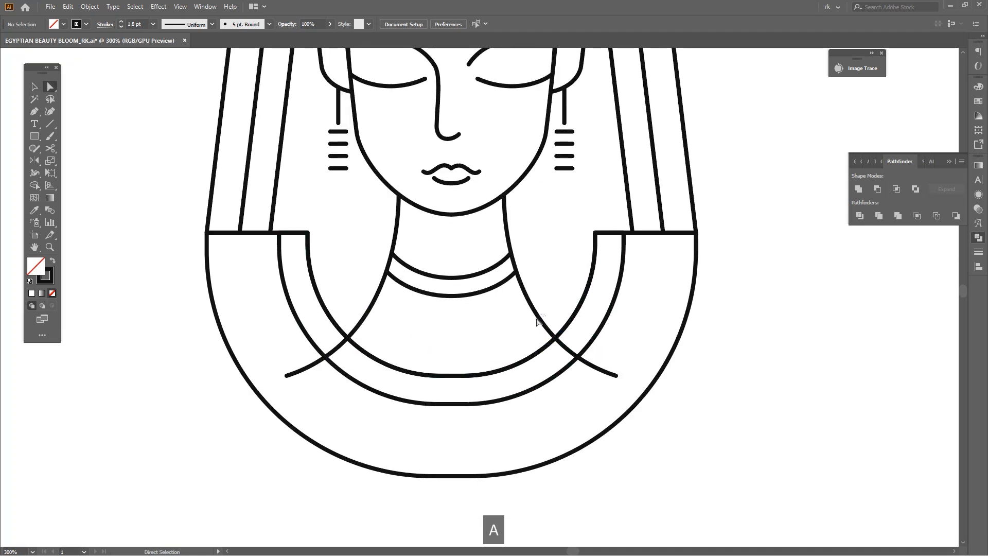
click(538, 317)
shift+click(364, 315)
shift+click(379, 361)
key(shift+m)
alt+click(342, 343)
alt+click(570, 352)
Delete the leftover shoulder line ends on both sides within the wide outer collar band
key(a)
drag(623, 369, 605, 384)
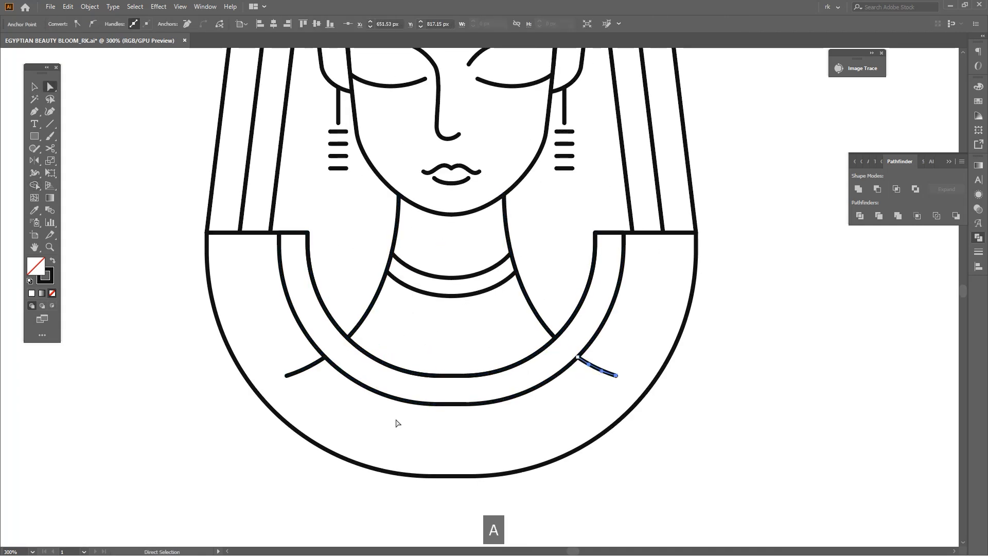
key(Delete)
drag(299, 387, 277, 360)
key(Delete)
scroll(650, 408, down, 4)
key(v)
Increase the rounding of the collar shapes' lower corners so their bottoms curve more fully
scroll(620, 421, up, 2)
key(a)
drag(564, 433, 541, 406)
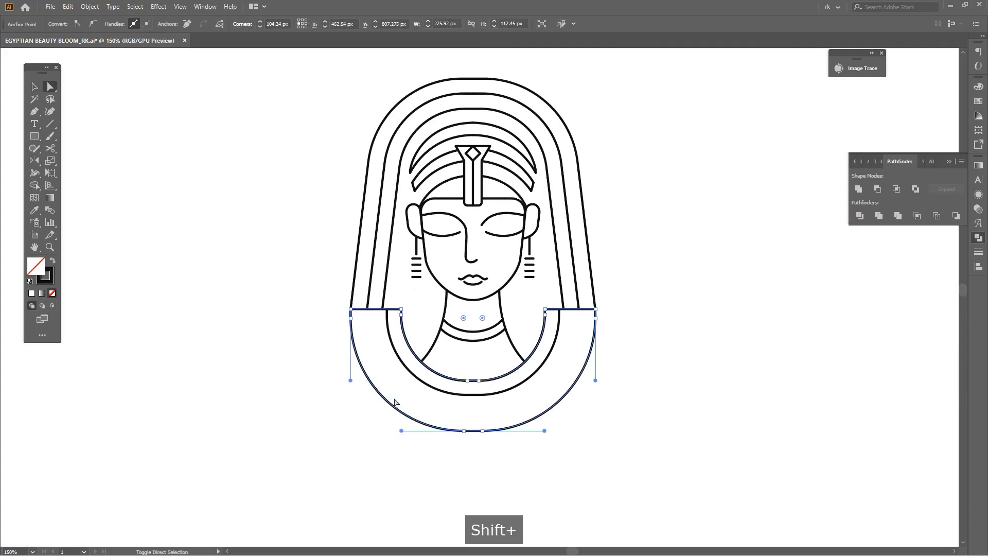
shift+click(537, 381)
drag(433, 369, 433, 369)
drag(482, 317, 471, 305)
click(629, 392)
key(space)
drag(599, 454, 610, 423)
scroll(596, 417, down, 1)
scroll(584, 417, up, 3)
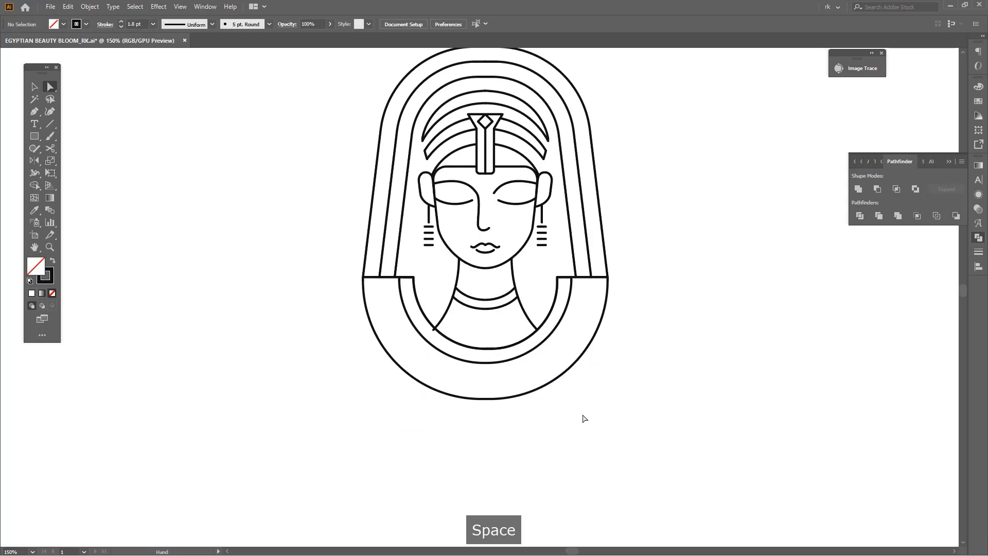
Trim the end of the left shoulder line where it overshoots the collar's inner edge, using Shape Builder
scroll(358, 263, up, 3)
key(a)
drag(359, 254, 300, 288)
key(shift+m)
alt+click(303, 283)
scroll(339, 330, down, 4)
key(v)
click(638, 410)
scroll(637, 411, down, 1)
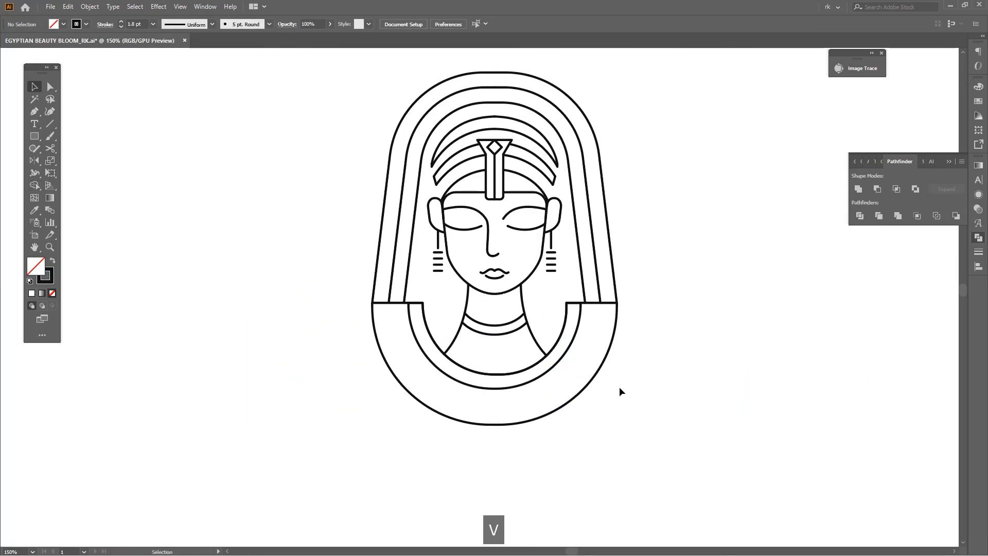
Duplicate the outer collar shape and scale the copy down from its top centre to about 201 × 100 px
click(590, 334)
click(647, 339)
drag(647, 339, 623, 330)
drag(520, 406, 523, 395)
scroll(471, 301, up, 1)
drag(469, 274, 470, 292)
scroll(556, 411, up, 1)
Isolate the scaled collar copy and delete its inner edge and upper segments, keeping only the open outer arc
double_click(556, 411)
key(a)
drag(565, 238, 535, 206)
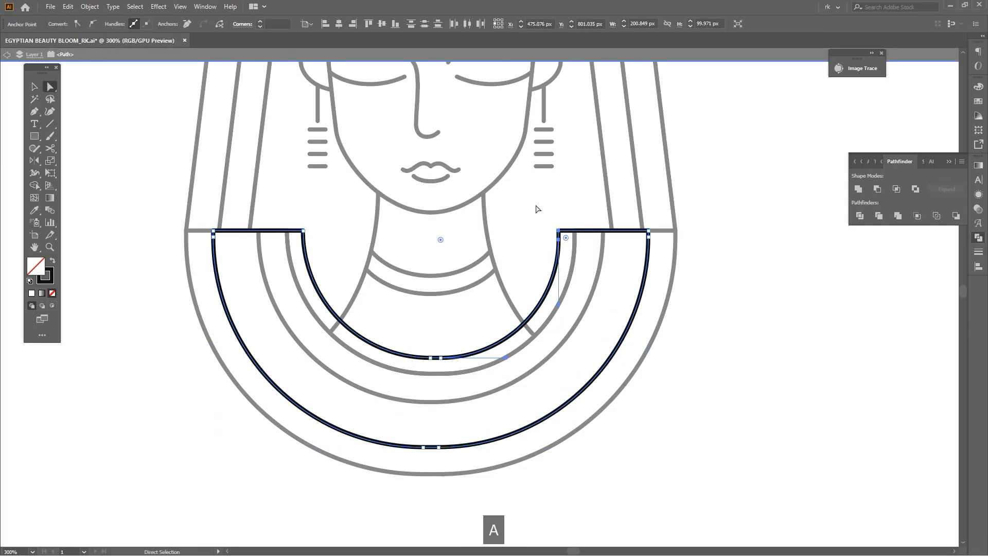
key(Delete)
drag(529, 265, 501, 317)
drag(607, 377, 573, 331)
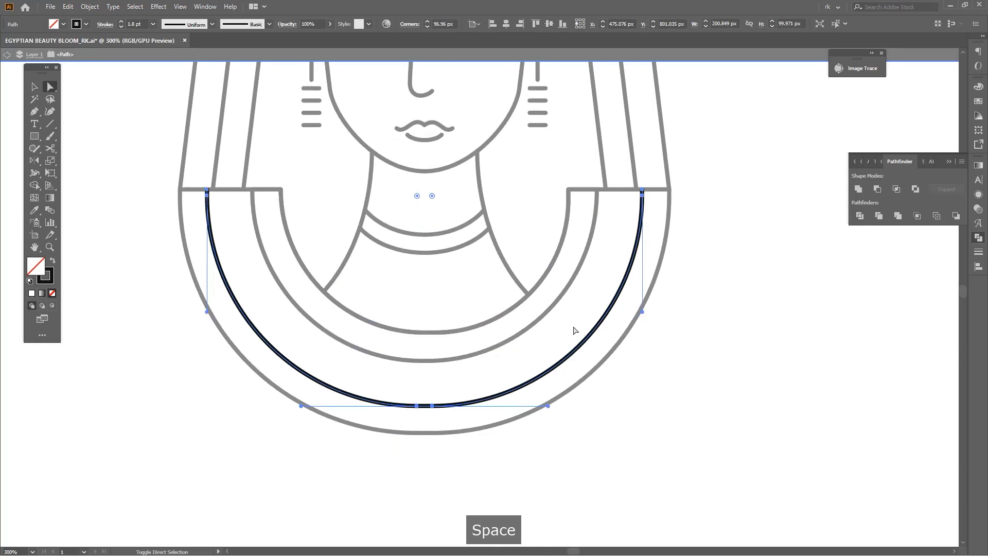
key(ctrl+shift+g)
Exit isolation and paste the text "egyptian beauty bloom" as type on the open arc
key(v)
click(661, 339)
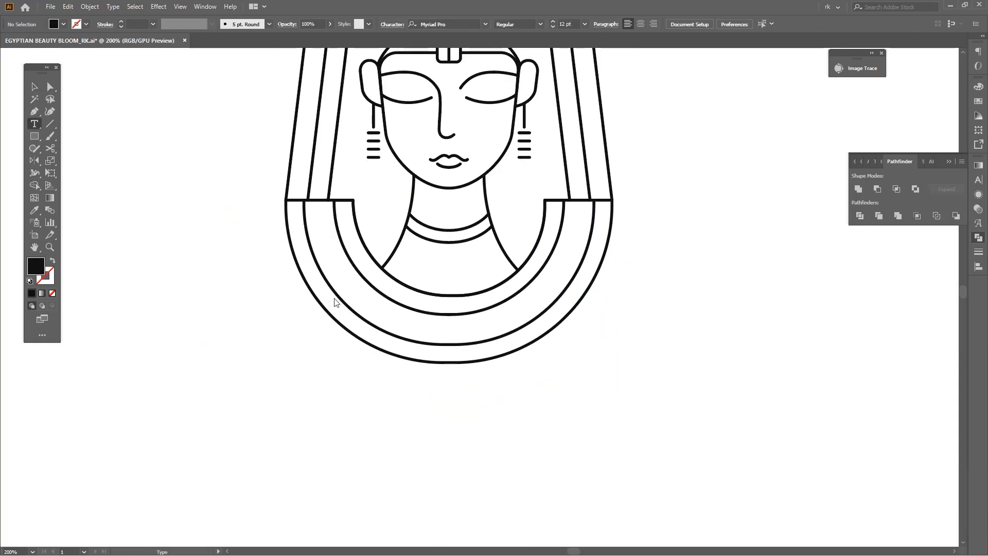
click(336, 301)
key(ctrl+v)
key(Escape)
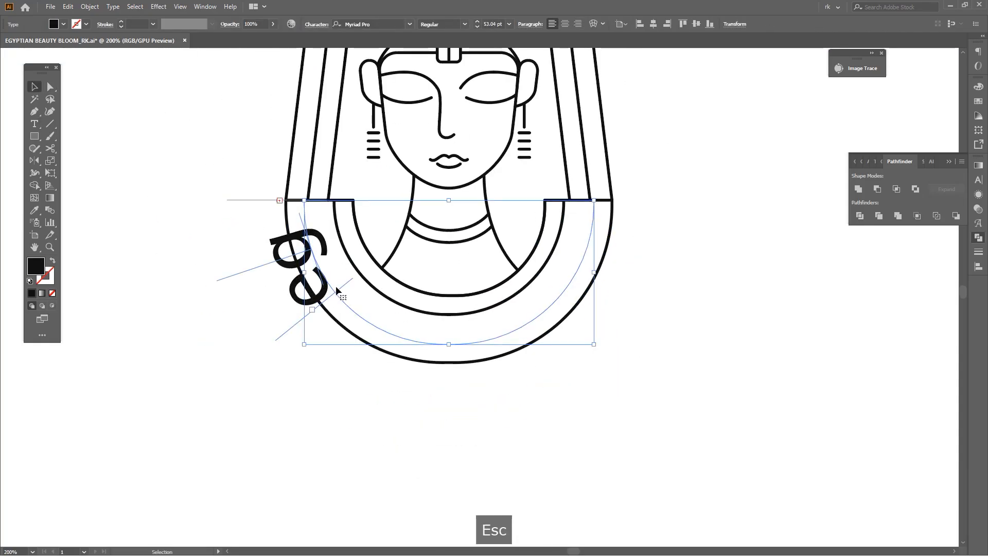
Extend the text range along the arc and centre-align the lettering at 20 pt
drag(338, 285, 625, 172)
click(564, 24)
scroll(449, 365, up, 2)
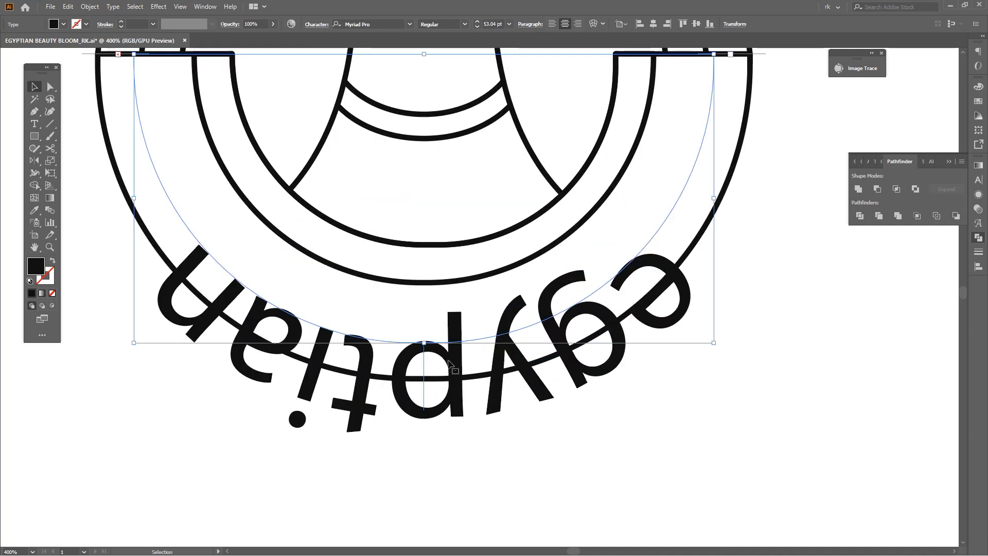
scroll(488, 24, down, 4)
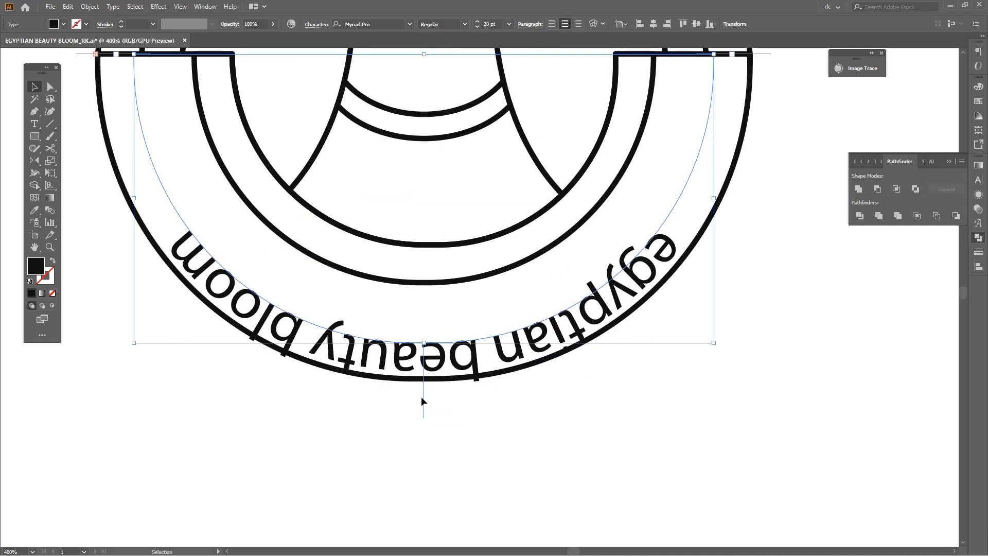
Flip the text to the inner side of the arc and check its end brackets in Outline view
drag(424, 402, 438, 326)
drag(325, 265, 404, 417)
scroll(214, 214, up, 3)
scroll(312, 255, down, 4)
scroll(741, 256, up, 4)
scroll(627, 188, up, 3)
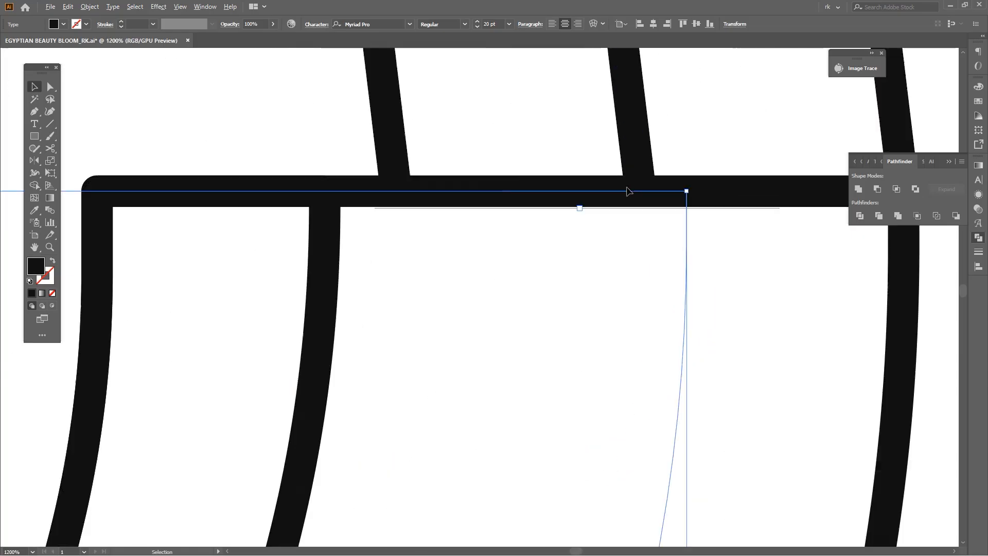
key(ctrl+y)
scroll(658, 243, down, 5)
drag(412, 276, 581, 280)
scroll(261, 241, up, 4)
scroll(261, 242, down, 5)
key(ctrl+y)
Set the curved text's font to Tenor Sans
drag(561, 396, 508, 319)
drag(574, 427, 548, 413)
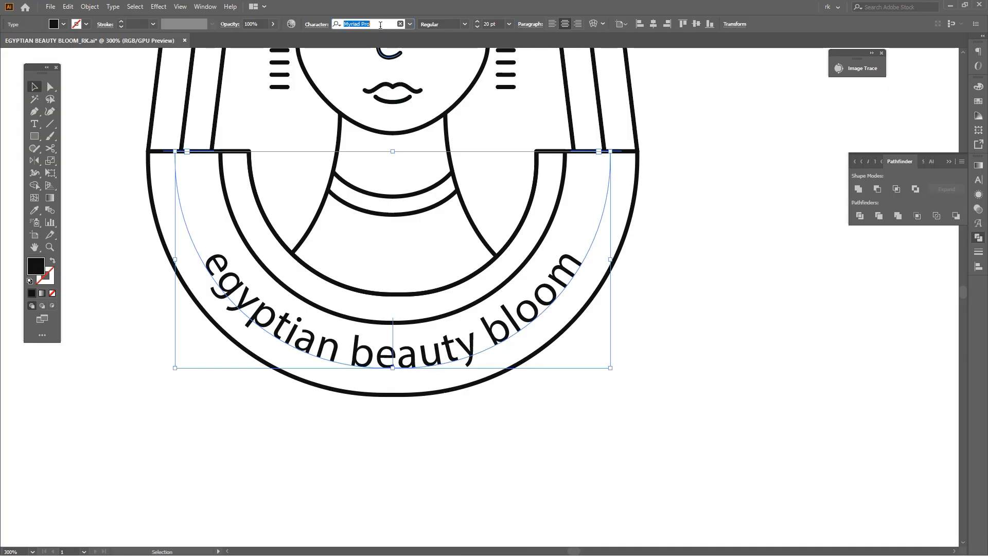
text(ten)
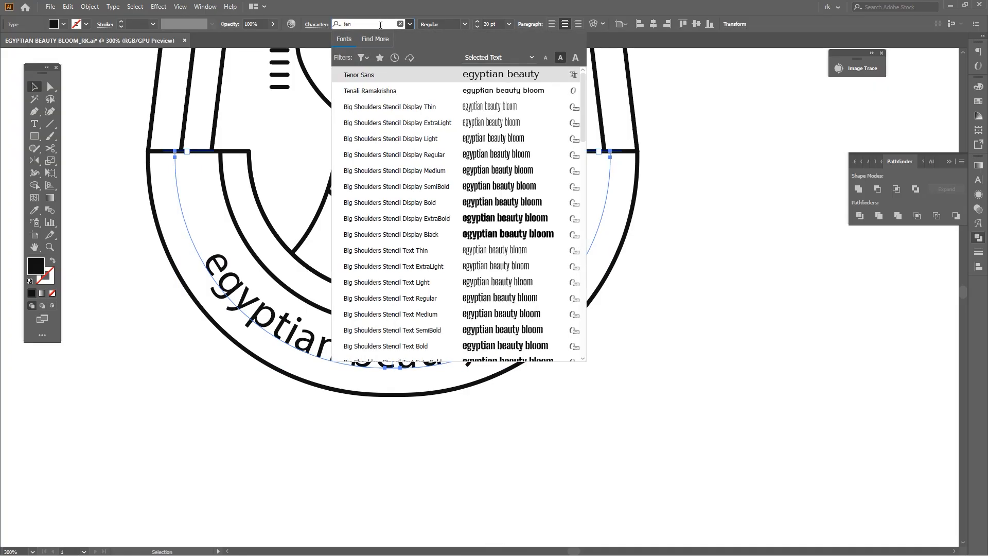
text(o)
key(Return)
key(Escape)
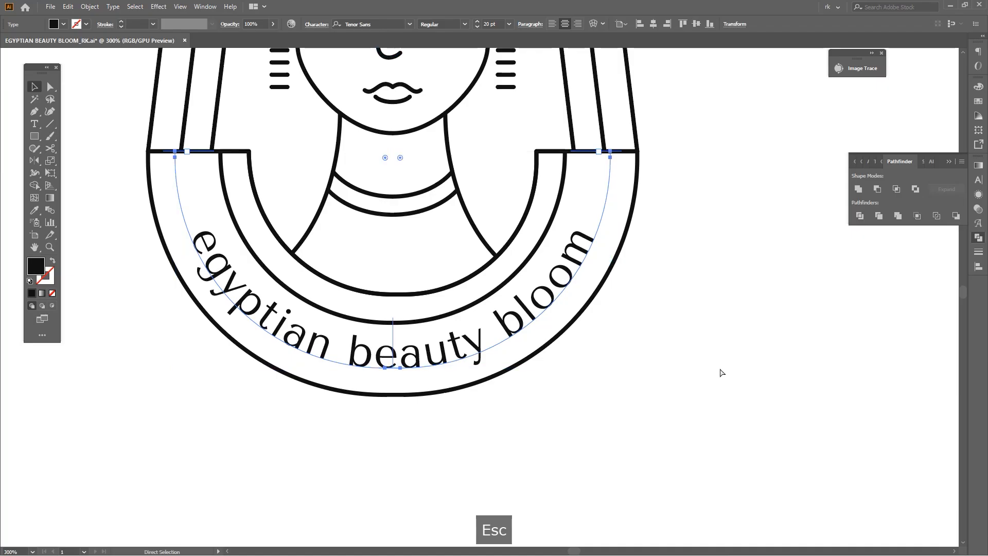
Set the curved text to all caps and shift it slightly down within the wide collar band
key(ctrl+t)
click(858, 280)
drag(664, 346, 653, 370)
drag(543, 385, 571, 406)
drag(433, 403, 434, 408)
drag(685, 398, 677, 403)
click(676, 402)
Try to move the right end anchor of the text path outward
key(a)
click(620, 221)
drag(620, 222, 626, 214)
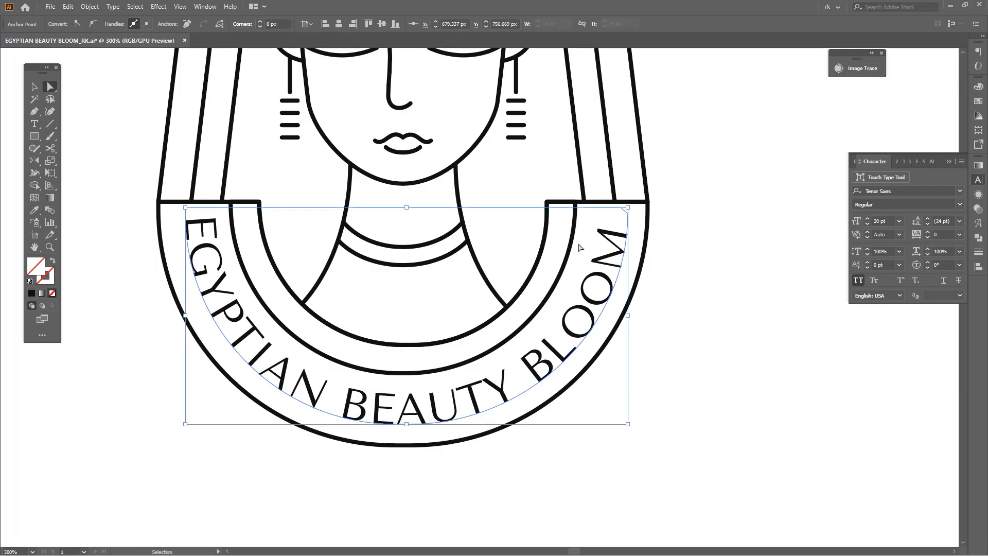
key(ctrl+z)
Delete the uppermost anchor point at the left end of the text path
key(minus)
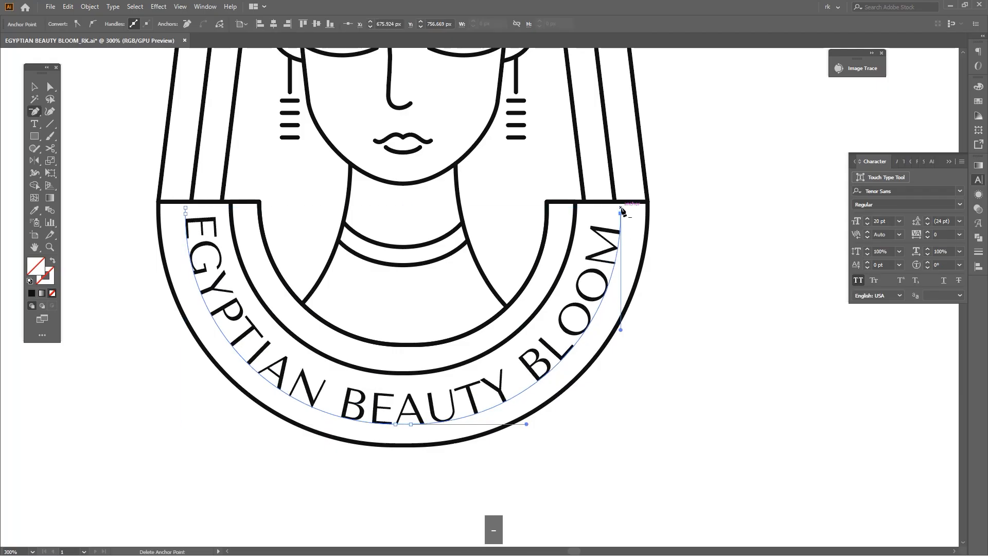
click(185, 208)
key(v)
click(595, 312)
click(606, 312)
Adjust the end anchors of the text path so the lettering sits evenly within the collar band
scroll(617, 298, up, 1)
key(a)
drag(621, 187, 641, 215)
key(space)
key(ctrl+z)
key(a)
key(space)
drag(64, 274, 328, 236)
drag(335, 176, 328, 175)
scroll(348, 195, down, 4)
click(518, 316)
Examine the whole emblem with its curved lettering up close and at reduced size
key(space)
drag(518, 316, 542, 343)
key(v)
scroll(491, 345, up, 1)
key(space)
drag(530, 283, 511, 353)
scroll(512, 354, down, 2)
key(v)
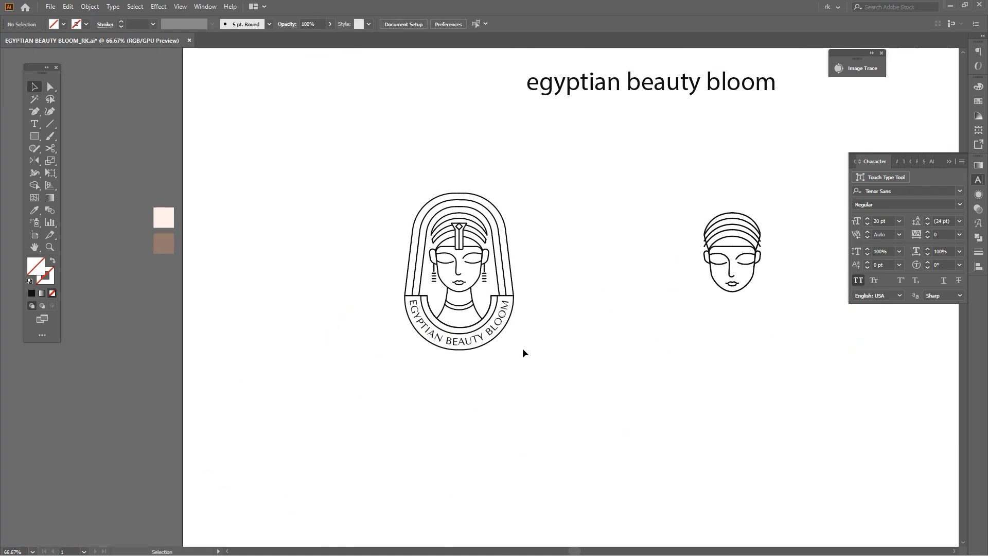
key(v)
scroll(588, 337, down, 1)
scroll(551, 242, up, 3)
Draw a narrow rectangle about 13 × 69 px from the top centre of the hair down to the headpiece diamond
key(space)
drag(551, 243, 551, 280)
scroll(454, 256, up, 4)
drag(454, 255, 430, 282)
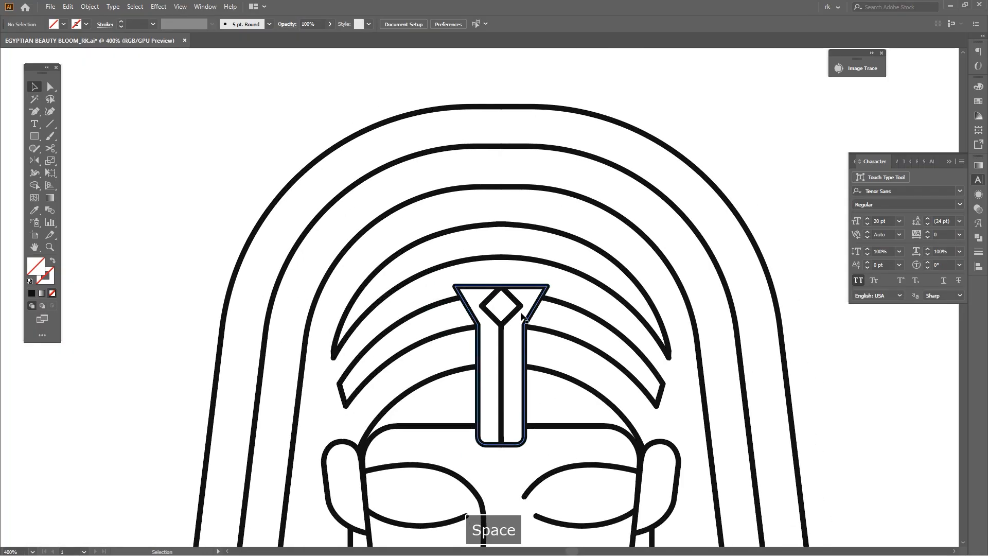
key(m)
drag(538, 278, 535, 278)
key(space)
drag(512, 285, 501, 139)
scroll(505, 323, down, 1)
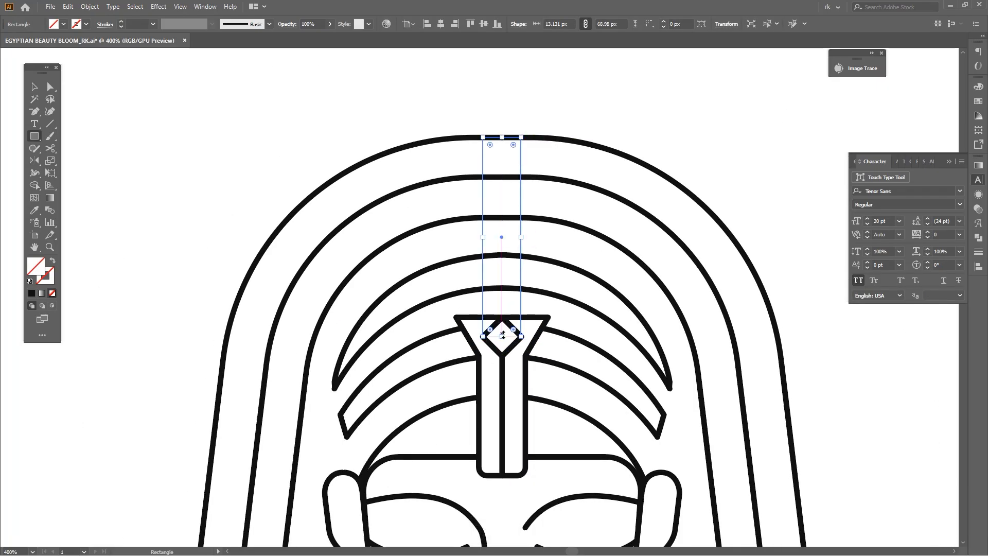
Shorten the rectangle to end just below the uppermost headwrap curve and match its stroke to the hair lines
mouse_move(503, 337)
mouse_down()
mouse_move(504, 278)
mouse_move(491, 275)
mouse_up()
key(space)
key(i)
click(530, 186)
key(v)
click(584, 133)
scroll(585, 133, down, 2)
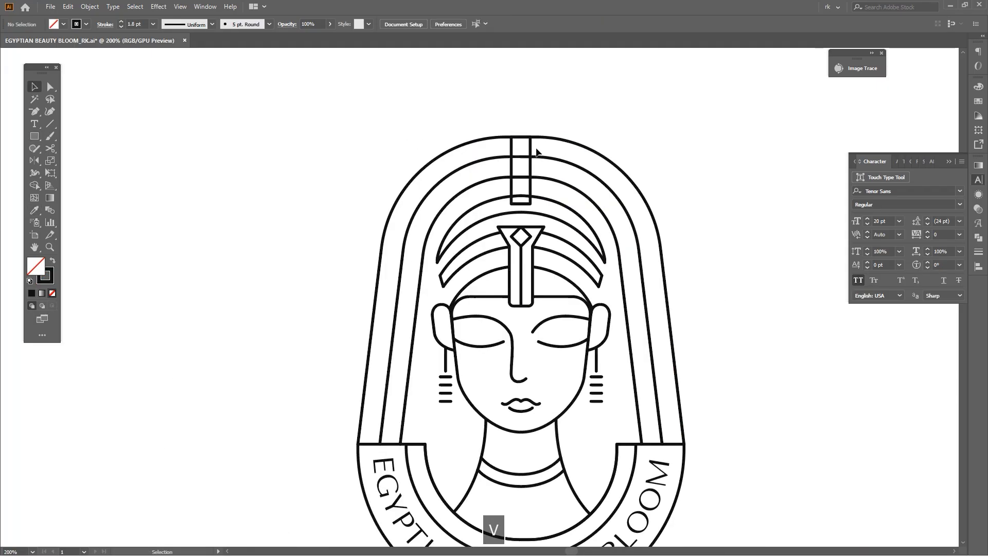
Give the narrow rectangle a white fill to hide the hair lines behind it
key(d)
scroll(656, 149, up, 1)
key(space)
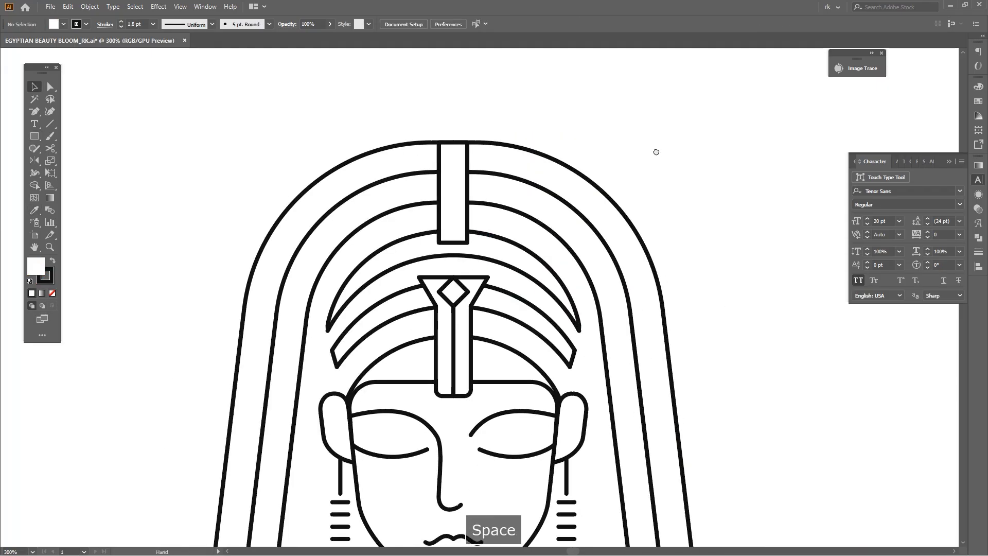
drag(656, 152, 653, 178)
Place a copy of the headpiece diamond over the rectangle's lower end and bring it to the front
key(v)
drag(464, 261, 465, 262)
key(ctrl+shift+bracketright)
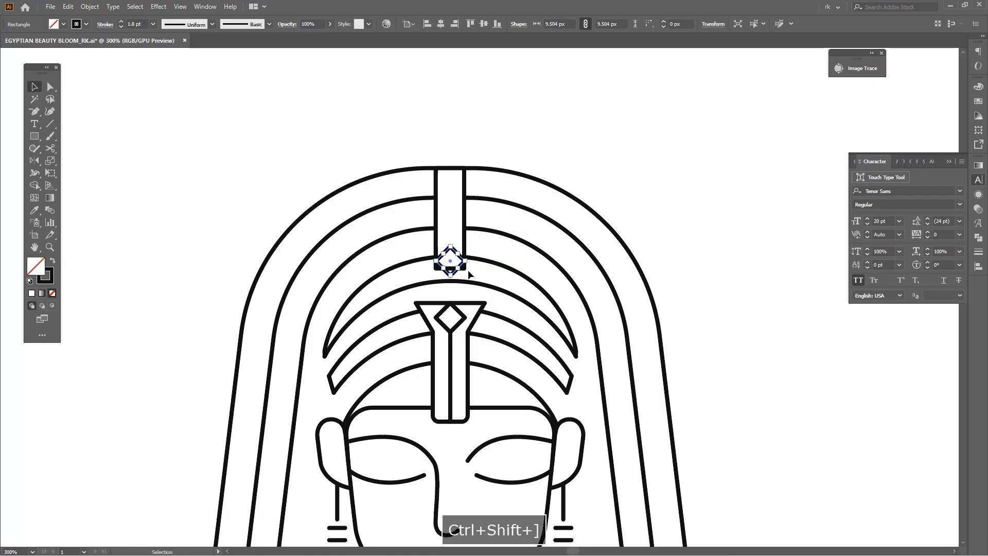
scroll(451, 275, up, 2)
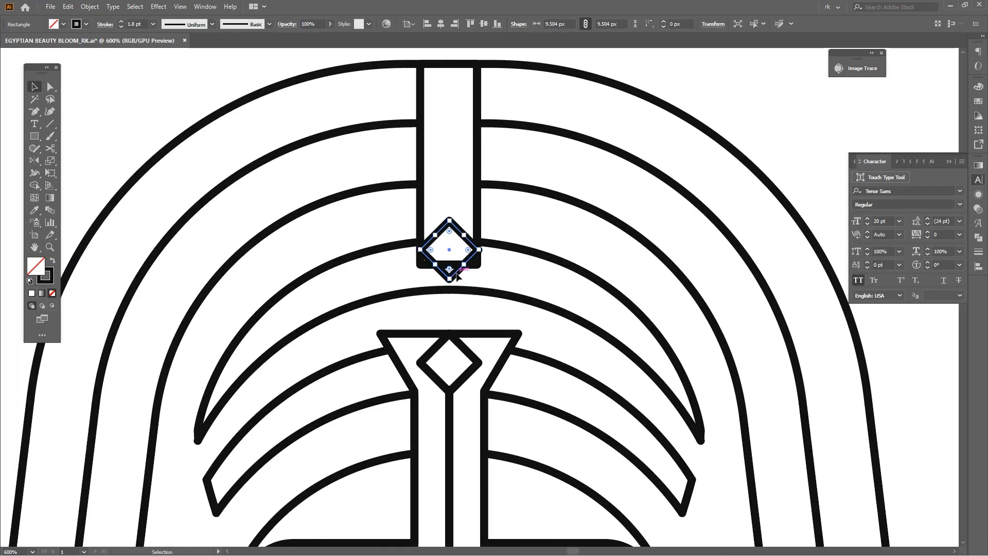
Match the upper diamond's fill and stroke to the narrow rectangle above it, giving it a white fill
drag(456, 289, 456, 290)
key(i)
click(465, 227)
drag(549, 211, 496, 233)
key(v)
scroll(497, 234, down, 4)
click(631, 186)
Enlarge the upper diamond to about 13 × 13 px over the lower end of the narrow rectangle
drag(613, 238, 653, 239)
scroll(532, 251, up, 3)
click(469, 239)
scroll(488, 249, up, 2)
drag(501, 231, 522, 240)
scroll(523, 240, down, 3)
key(v)
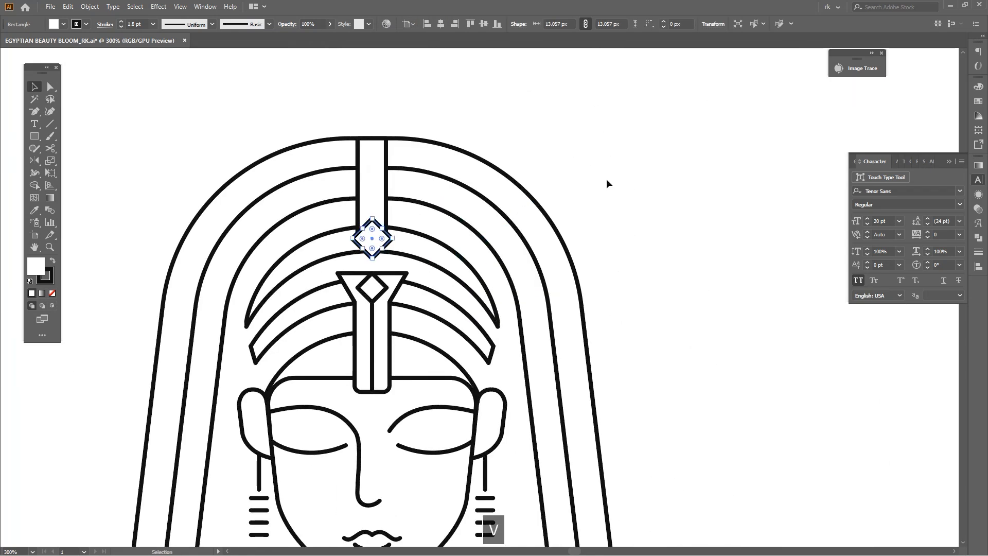
scroll(607, 185, down, 2)
click(607, 182)
Check which font styles are available for the curved EGYPTIAN BEAUTY BLOOM lettering
scroll(612, 210, down, 2)
drag(625, 234, 568, 259)
scroll(590, 233, up, 1)
key(v)
scroll(572, 258, down, 2)
scroll(547, 311, up, 4)
click(557, 294)
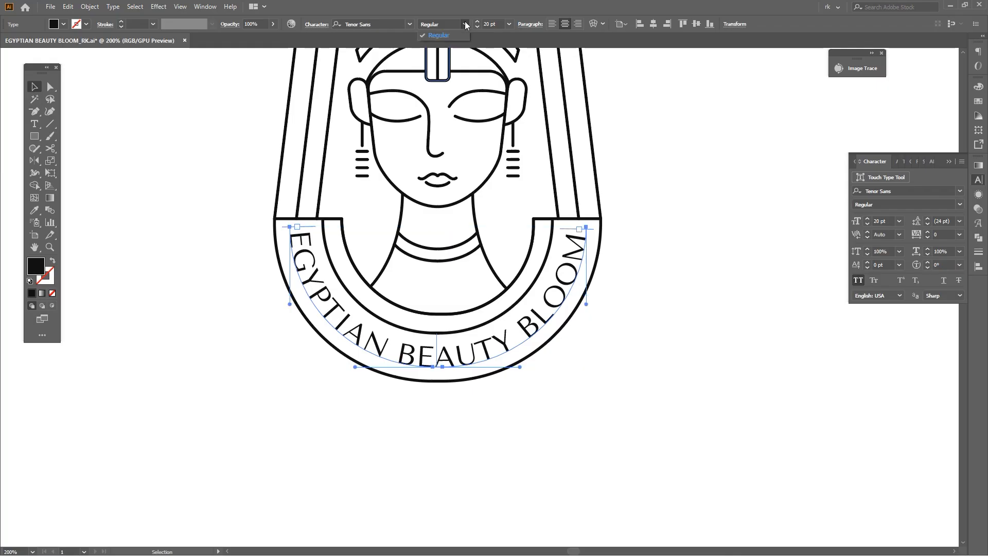
scroll(675, 277, down, 4)
drag(675, 277, 493, 337)
key(v)
click(659, 296)
Keep a backup copy of the complete editable logo outside the artboard, leaving one logo on the artboard
drag(521, 235, 362, 416)
click(506, 375)
scroll(527, 376, up, 1)
drag(527, 376, 569, 372)
drag(576, 335, 511, 343)
key(v)
drag(727, 357, 364, 182)
scroll(441, 246, down, 3)
drag(441, 249, 161, 313)
key(Delete)
drag(555, 228, 523, 86)
click(532, 196)
Convert the curved lettering and all strokes of the logo on the artboard to outlines
key(v)
click(426, 262)
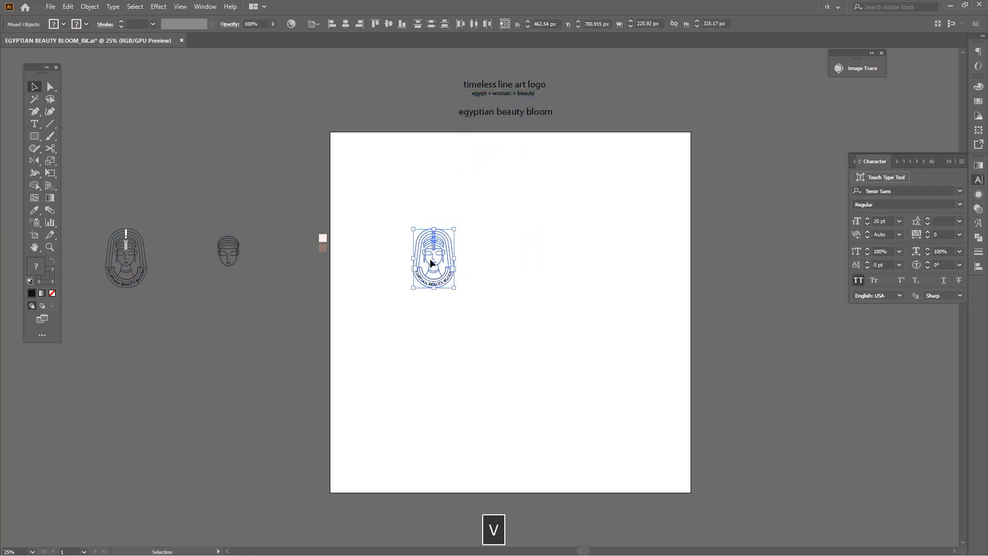
drag(511, 229, 511, 228)
key(ctrl+shift+o)
key(F3)
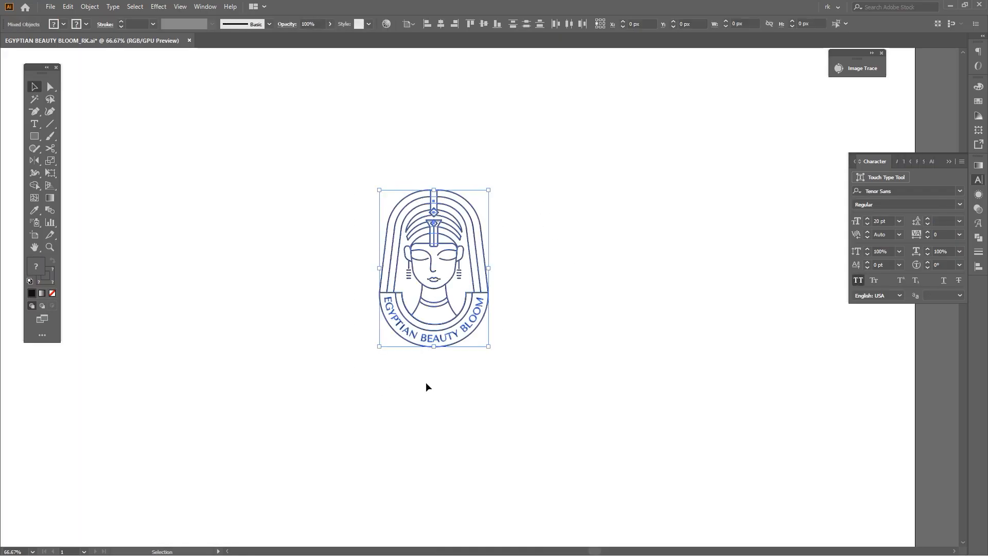
key(Return)
Cut the overlapping hair, headwrap and headpiece shapes of the outlined logo with a Pathfinder operation
drag(527, 232, 563, 291)
key(space)
scroll(475, 317, up, 2)
key(space)
drag(500, 317, 526, 316)
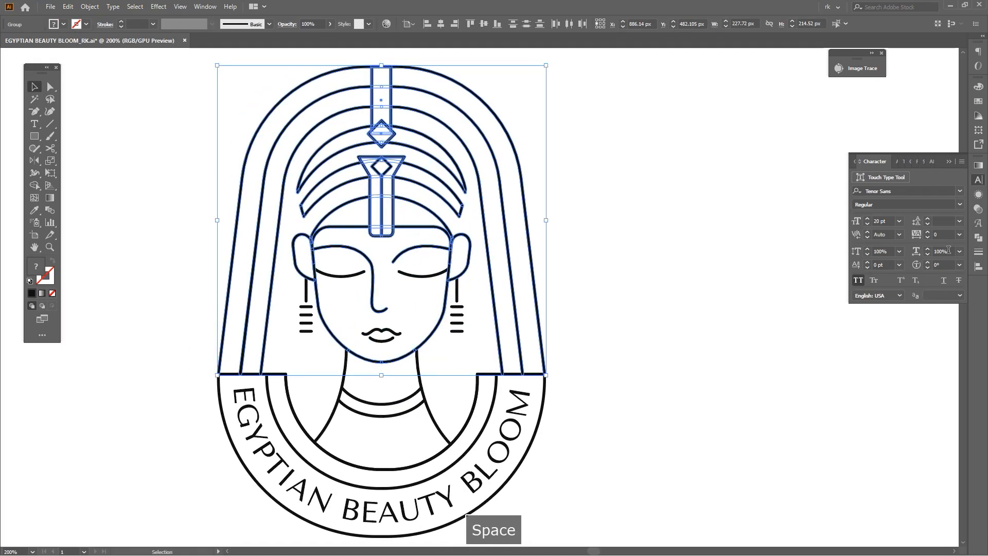
click(978, 238)
Isolate the headpiece and hair group and delete its white fill pieces, keeping only the dark linework
double_click(403, 180)
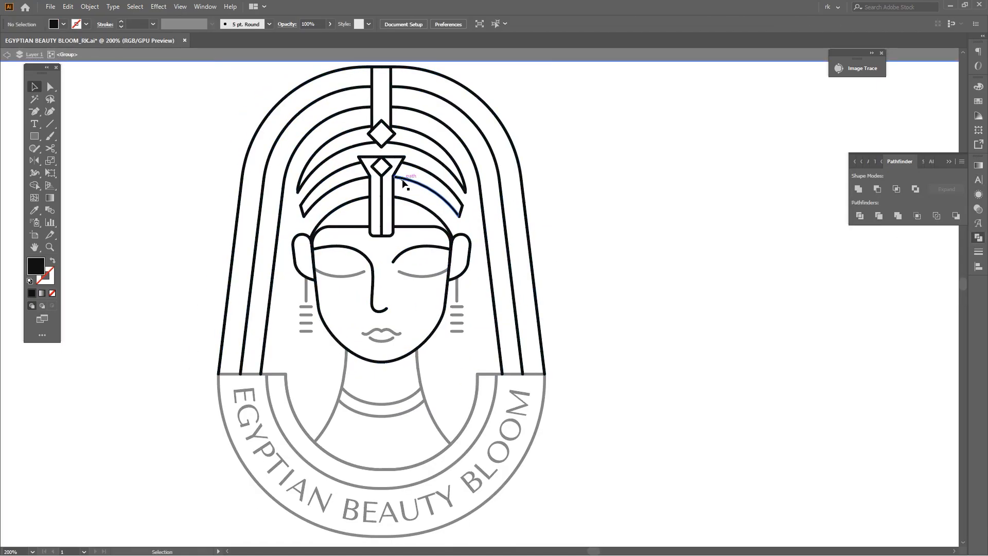
key(y)
click(404, 180)
scroll(523, 254, down, 3)
key(a)
drag(384, 166, 611, 303)
key(Delete)
double_click(612, 234)
Enlarge the whole outlined logo and recolour it with the brown swatch beside the artboard
key(v)
drag(570, 189, 507, 319)
key(space)
drag(519, 381, 516, 394)
click(273, 235)
key(v)
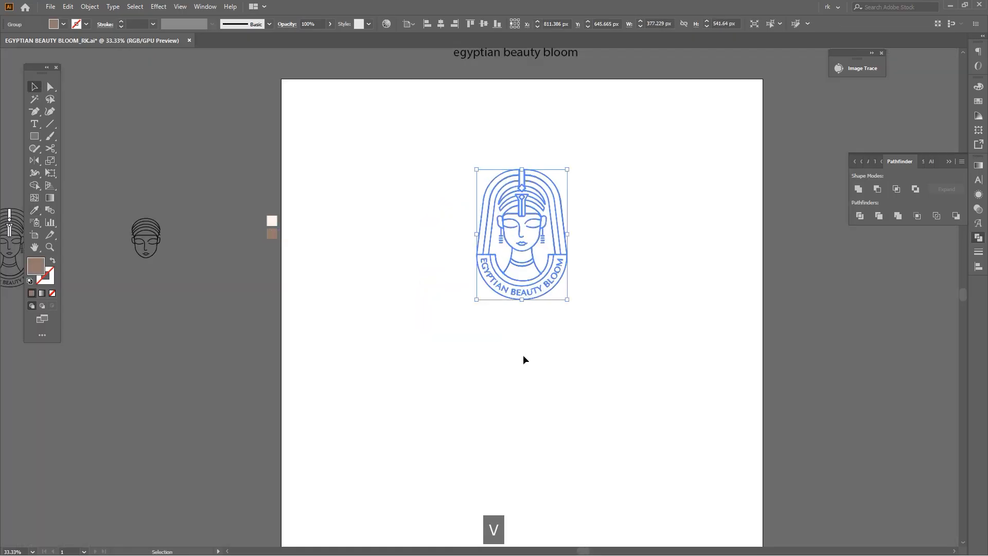
click(525, 358)
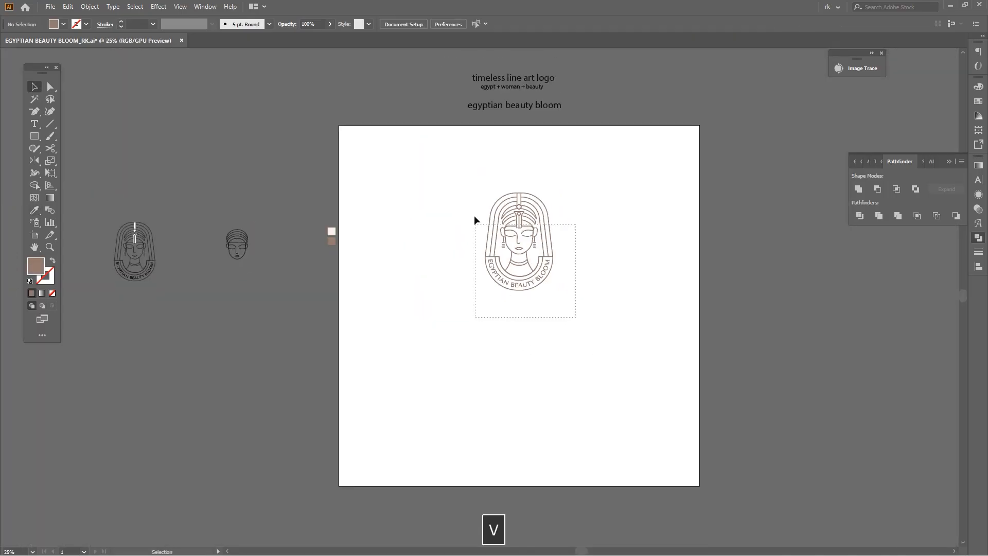
Draw a 2000 × 2000 px rectangle covering the whole artboard and send it behind the logo
key(space)
key(m)
drag(626, 123, 302, 410)
key(space)
scroll(313, 430, up, 7)
key(v)
scroll(388, 382, up, 5)
scroll(366, 387, down, 5)
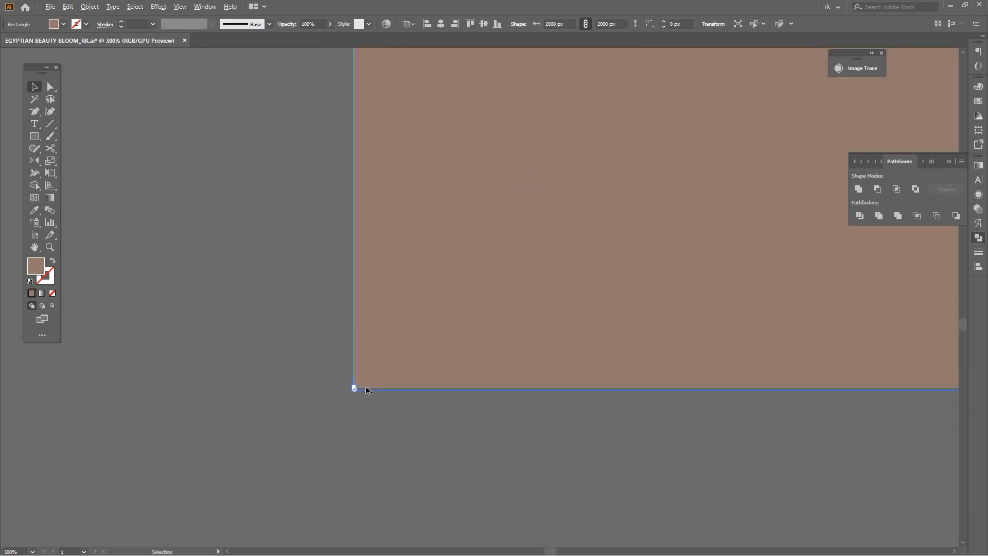
scroll(367, 389, down, 8)
key(space)
scroll(467, 416, down, 2)
key(ctrl+shift+bracketleft)
scroll(451, 354, up, 4)
key(space)
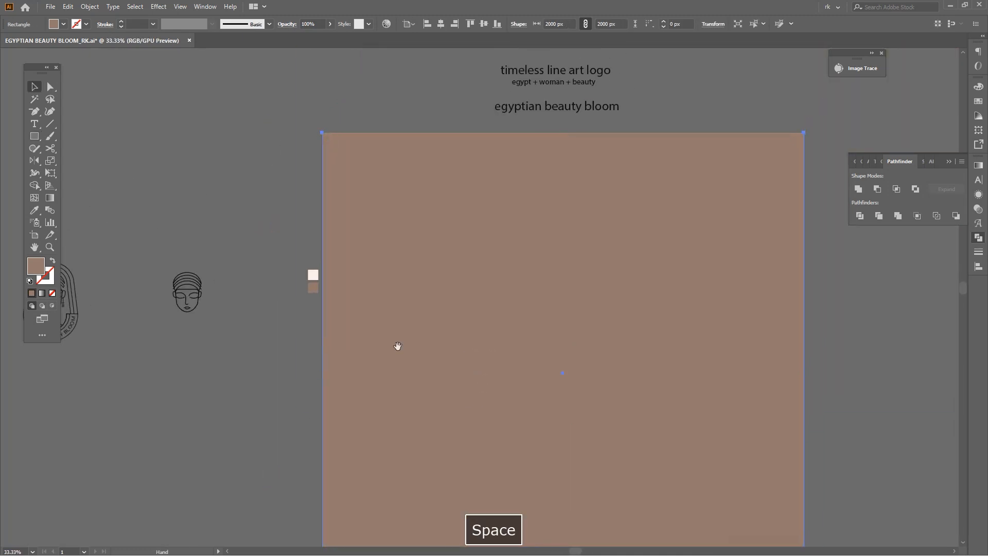
Recolour the background with the cream swatch, group the logo and centre it on the background both ways
key(i)
click(312, 277)
scroll(447, 270, down, 2)
key(v)
drag(661, 350, 463, 231)
shift+click(568, 266)
key(ctrl+g)
shift+click(584, 282)
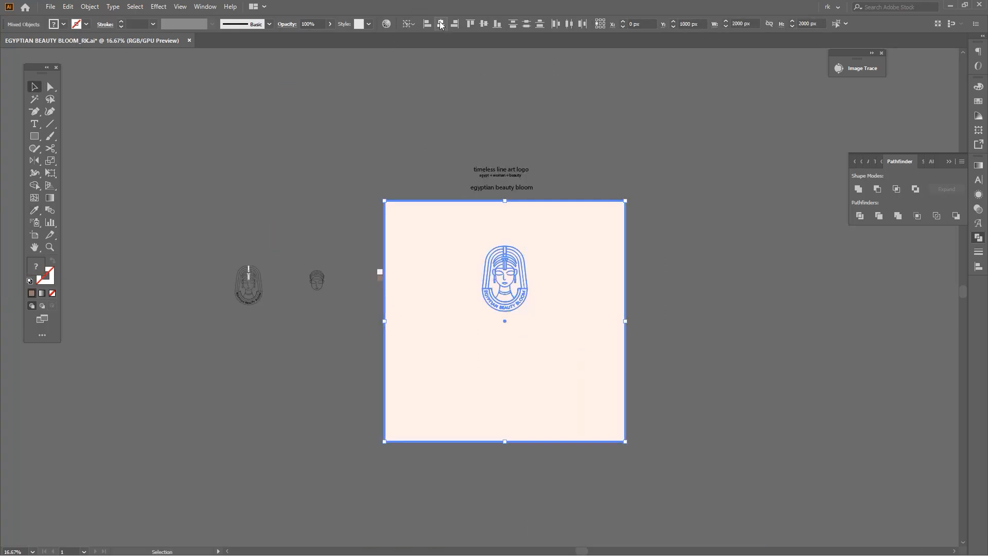
click(483, 23)
Enlarge the grouped logo in the middle of the cream background
shift+click(532, 332)
scroll(531, 331, up, 1)
drag(527, 317, 548, 328)
click(767, 305)
scroll(750, 298, down, 1)
Draw a brown band 2000 px wide and about 175 px high along the artboard's bottom edge
key(m)
drag(655, 452, 296, 419)
key(space)
drag(610, 396, 605, 450)
key(v)
click(548, 119)
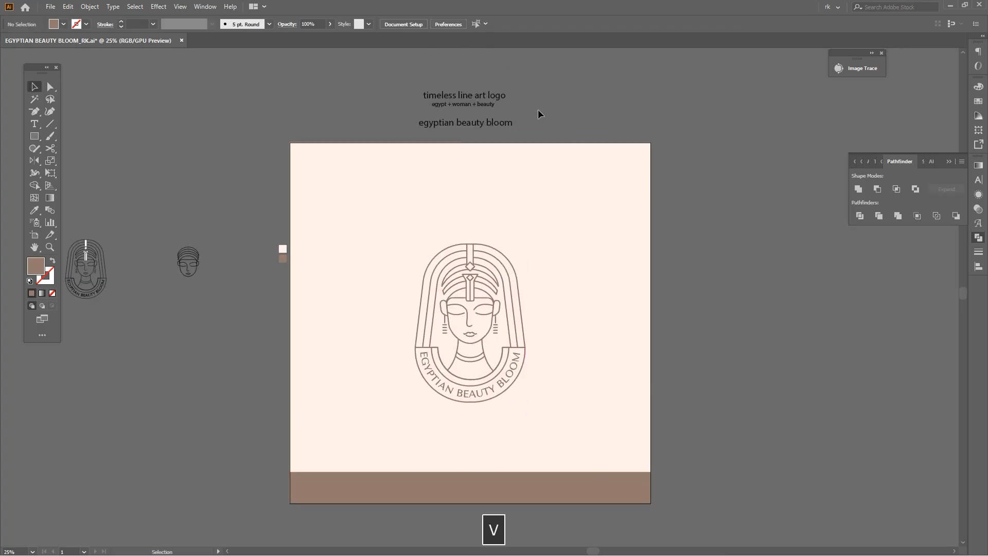
Move the "egypt + woman + beauty" line beside the "timeless line art logo" heading
scroll(533, 111, up, 2)
key(space)
drag(409, 100, 449, 160)
scroll(472, 174, down, 2)
key(space)
click(528, 134)
drag(503, 178, 561, 133)
key(space)
scroll(533, 169, up, 3)
drag(486, 111, 496, 228)
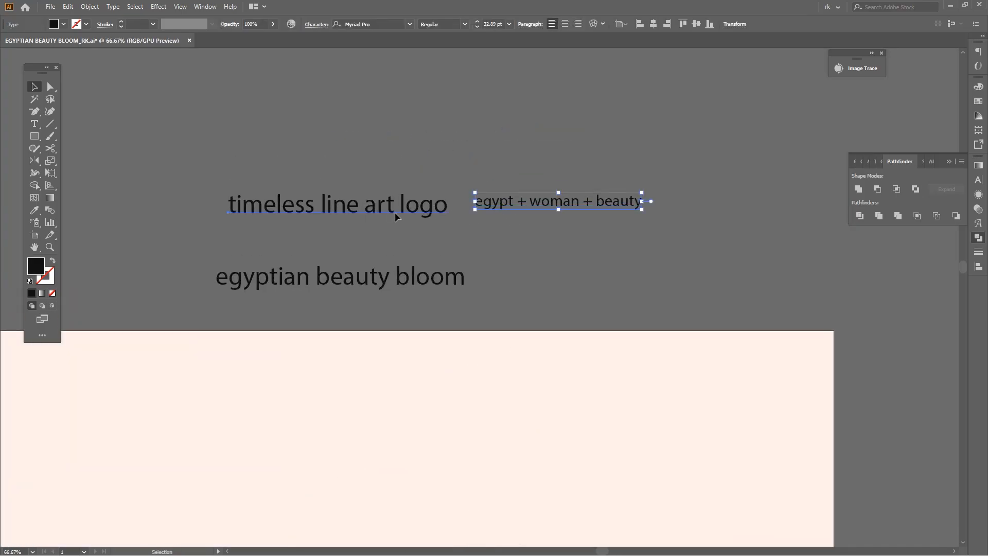
Merge the two text lines above the artboard into "timeless line art logo with egypt + woman + beauty"
key(ctrl+x)
click(437, 211)
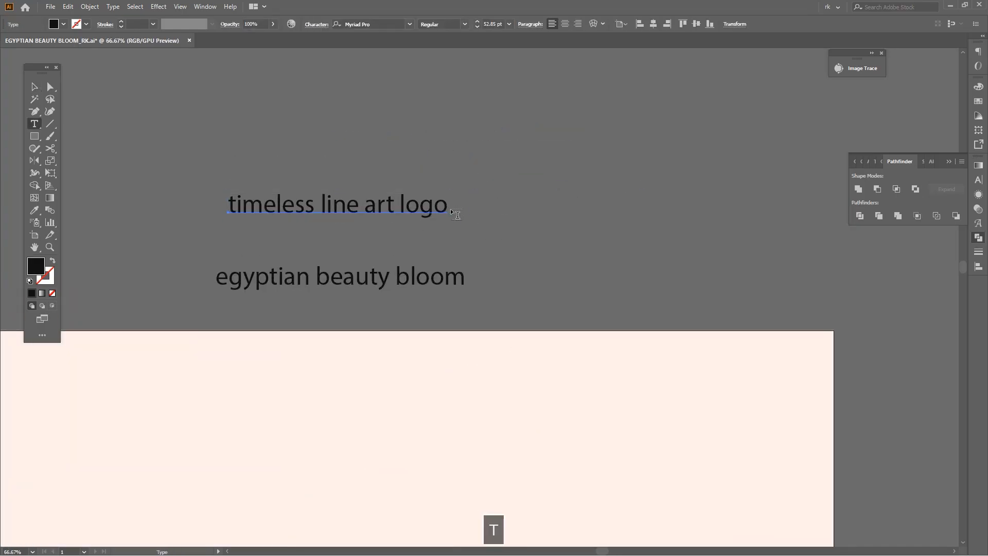
text(with)
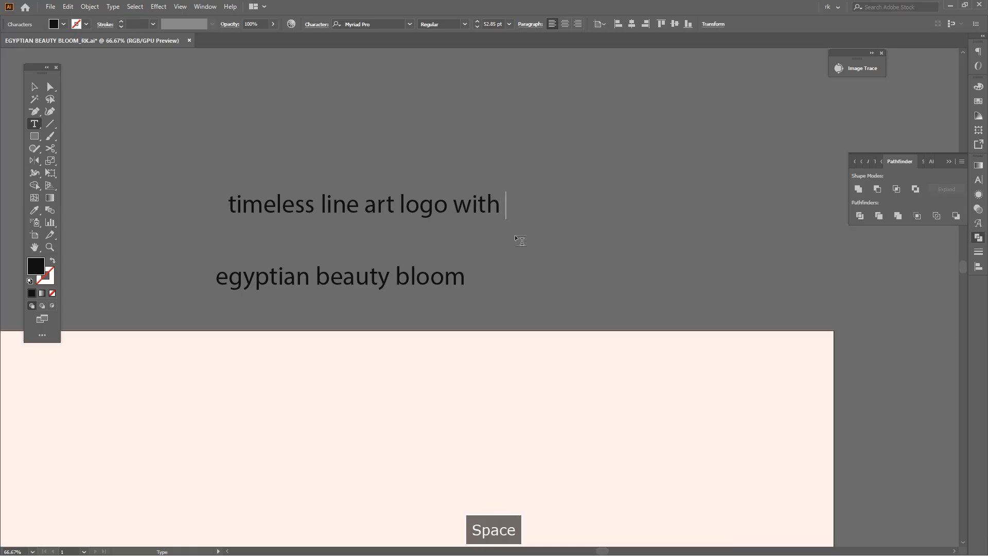
key(ctrl+v)
key(Escape)
Set the merged tagline in the Poppins Regular font
key(i)
click(441, 217)
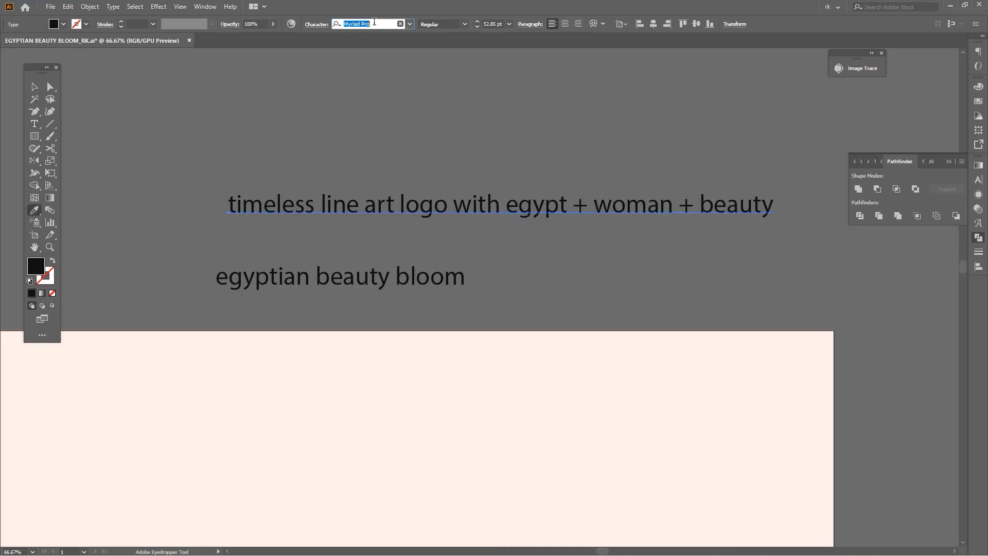
text(popp)
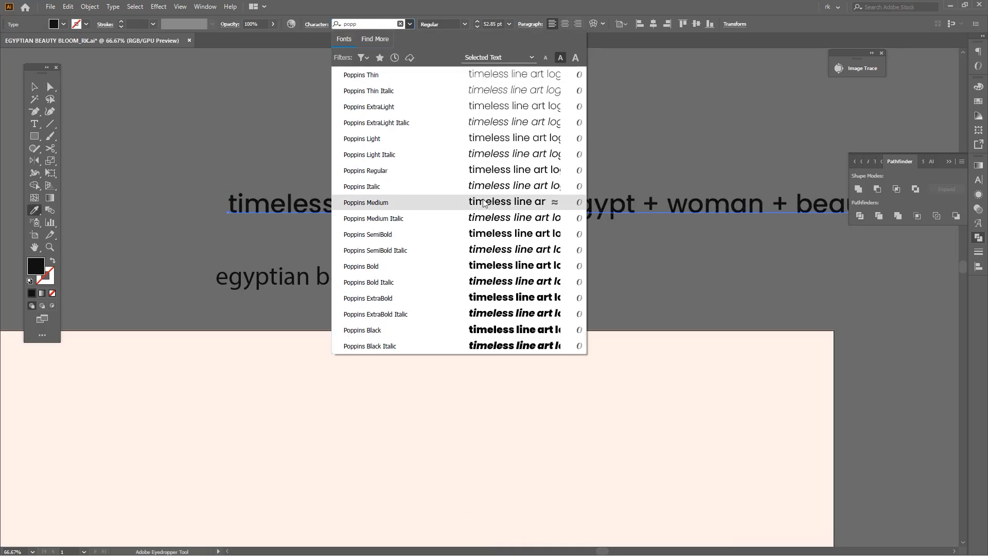
click(478, 173)
Move the tagline down onto the brown band and give it the cream colour
scroll(543, 231, down, 3)
key(v)
drag(544, 232, 492, 482)
drag(507, 484, 487, 339)
key(i)
click(519, 273)
drag(535, 427, 520, 405)
Bring the tagline in front of the brown band and set it in all caps
key(ctrl+shift+bracketright)
key(ctrl+t)
key(ctrl+shift+k)
key(v)
key(ctrl+equal)
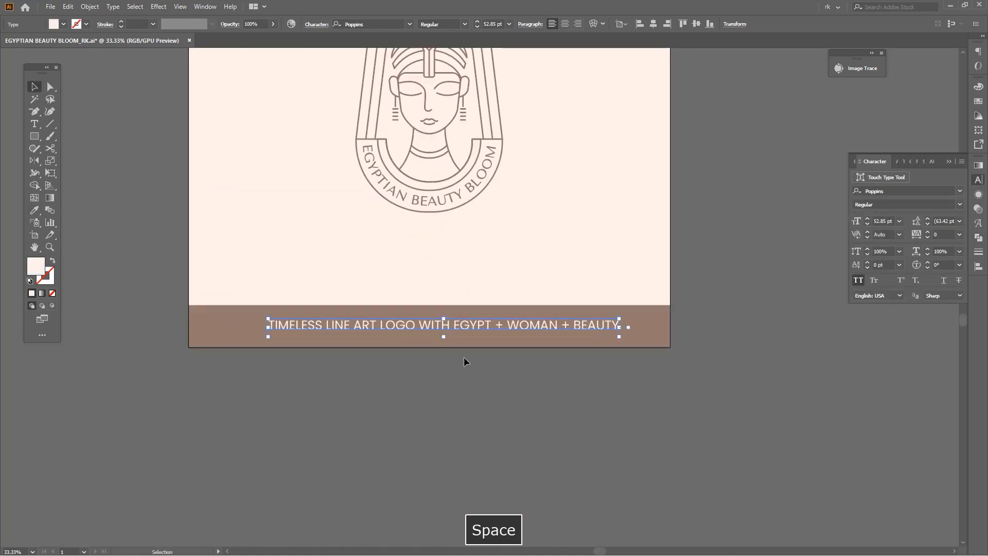
Set the tagline's size to 56 pt and its tracking to 20 on the brown band
drag(489, 385, 529, 353)
key(alt+shift+Right)
key(v)
scroll(503, 309, up, 1)
mouse_move(497, 292)
mouse_down()
mouse_move(471, 301)
mouse_move(478, 292)
mouse_up()
scroll(494, 23, up, 4)
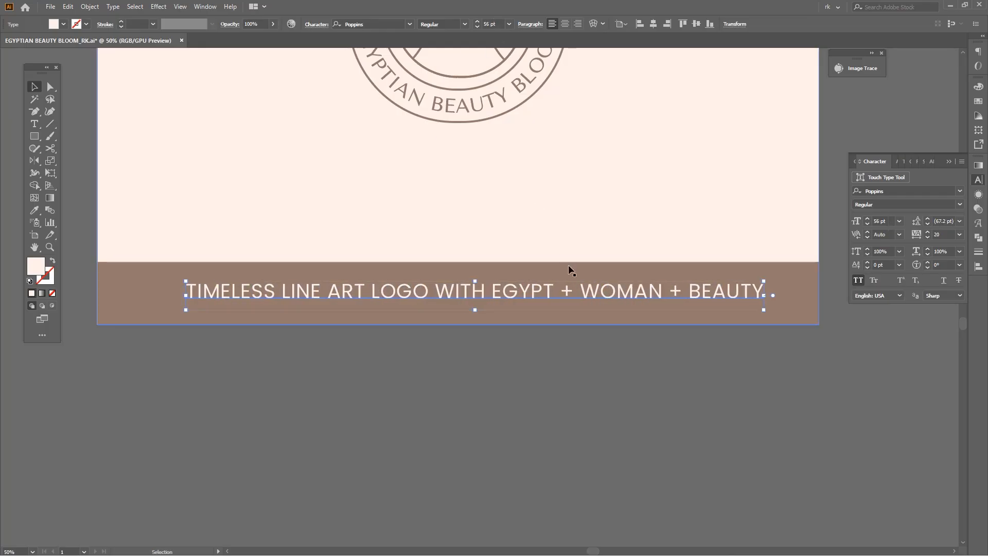
Shift the tagline towards the middle of the brown band and convert its text to outlines
drag(570, 301, 567, 303)
click(546, 350)
drag(532, 302, 527, 291)
click(527, 291)
key(ctrl+shift+o)
click(573, 325)
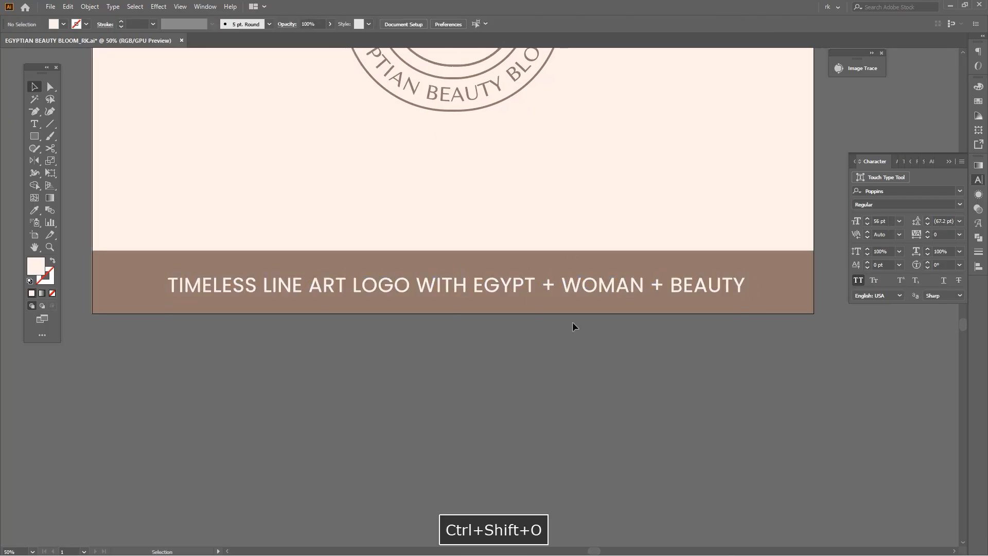
Centre the outlined tagline horizontally and vertically on the brown band
click(638, 288)
key(a)
shift+click(628, 303)
key(v)
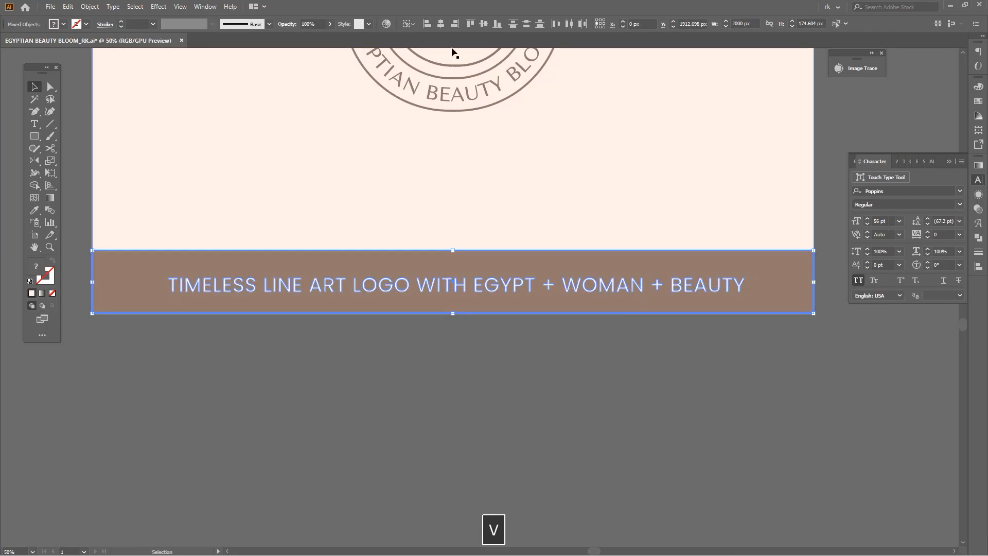
click(441, 24)
click(484, 24)
click(560, 361)
Delete all leftover artwork and colour swatches outside the artboard, keeping the logo, cream background and tagline band
scroll(560, 361, down, 1)
scroll(561, 364, down, 1)
key(space)
drag(561, 394, 553, 439)
drag(519, 437, 555, 142)
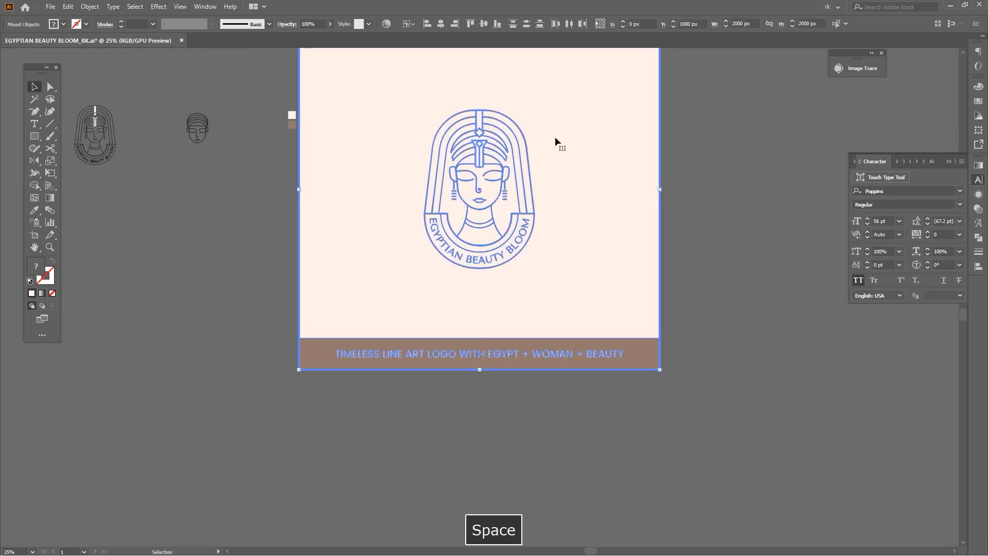
click(280, 149)
key(v)
drag(296, 142, 267, 196)
key(ctrl+a)
drag(535, 472, 390, 147)
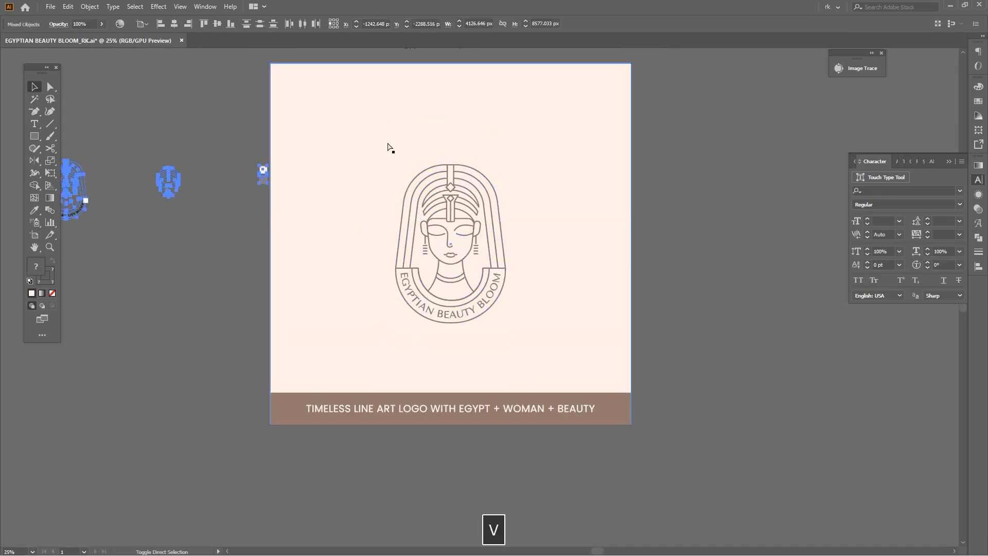
key(Delete)
Recolour the logo line art and the tagline band with a darker brown fill, then deselect them
drag(712, 311, 698, 270)
key(v)
click(472, 242)
shift+click(598, 362)
double_click(30, 268)
click(690, 411)
drag(685, 409, 678, 403)
key(Return)
click(711, 286)
drag(711, 286, 699, 324)
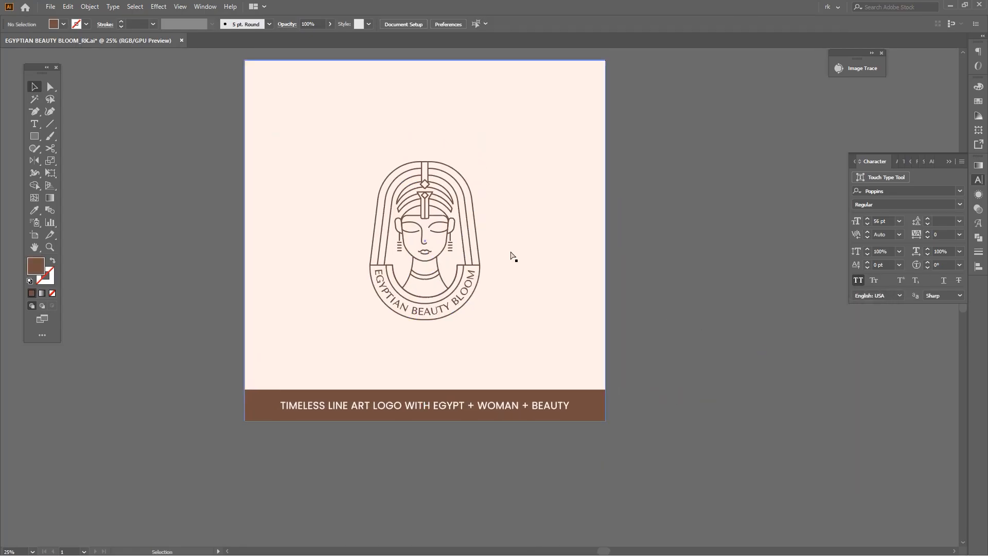
key(ctrl+0)
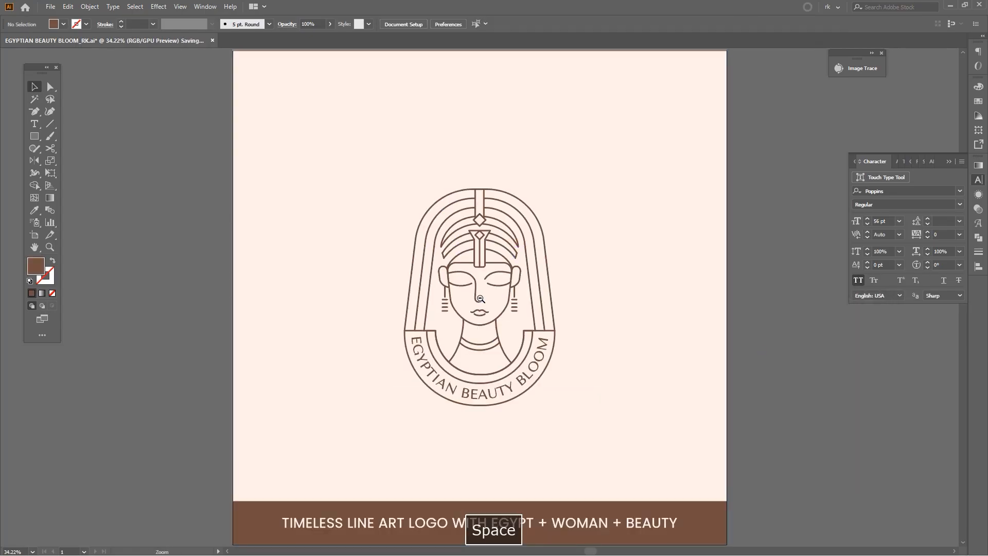